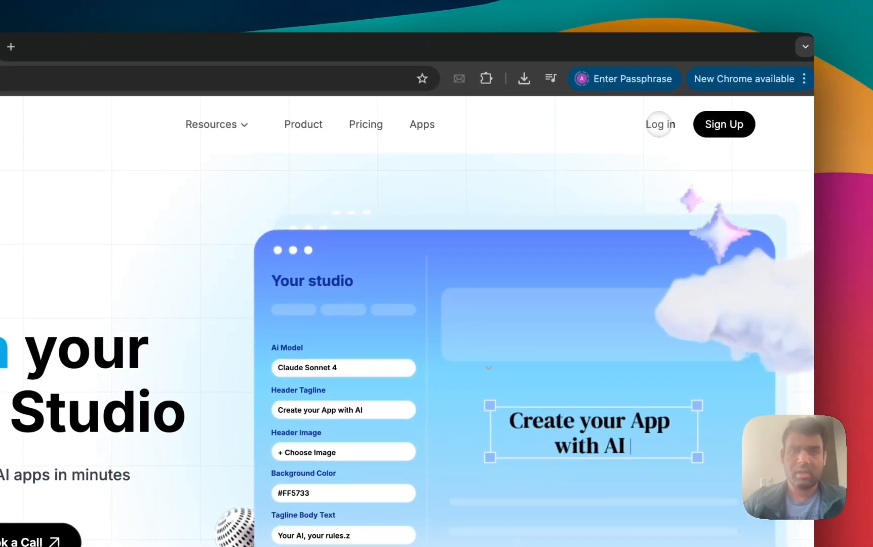
Step: Log in with the Google account and start creating a new AI app from the dashboard
{"action": "left_click", "coordinate": [662, 124]}
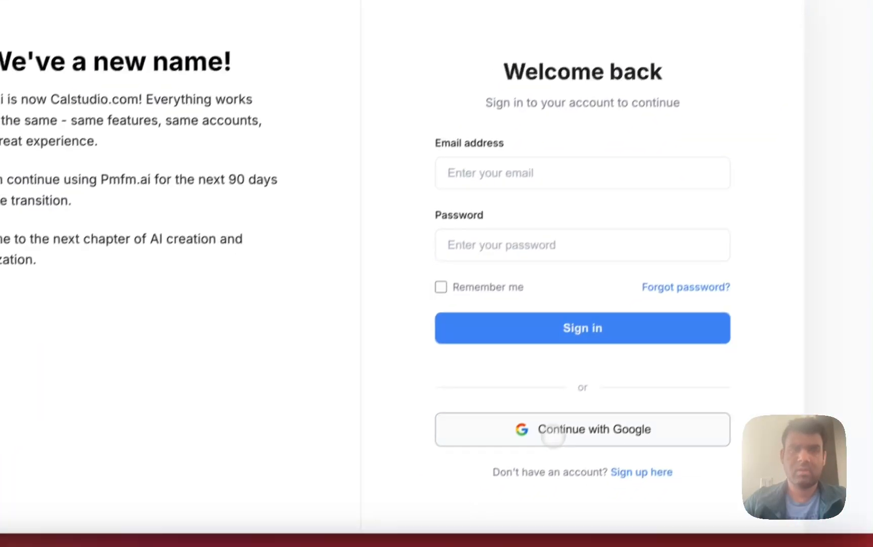
{"action": "left_click", "coordinate": [478, 529]}
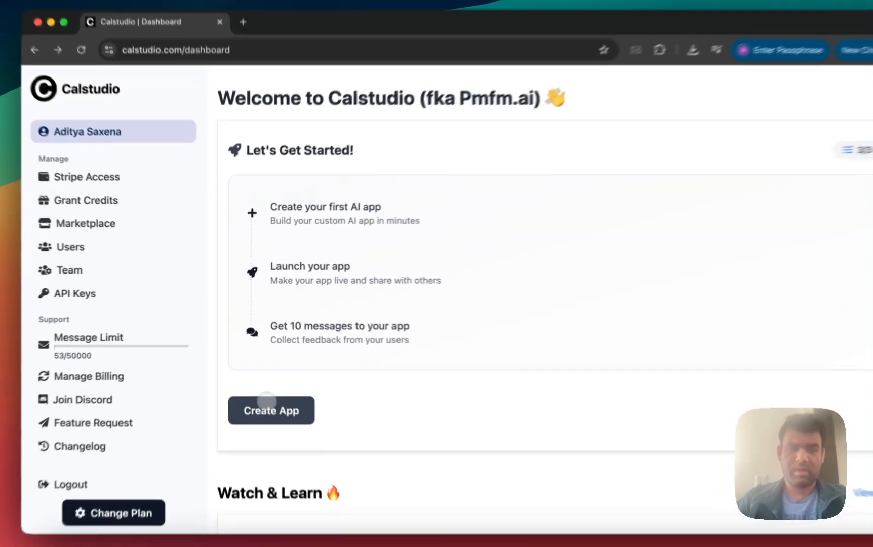
{"action": "left_click", "coordinate": [263, 386]}
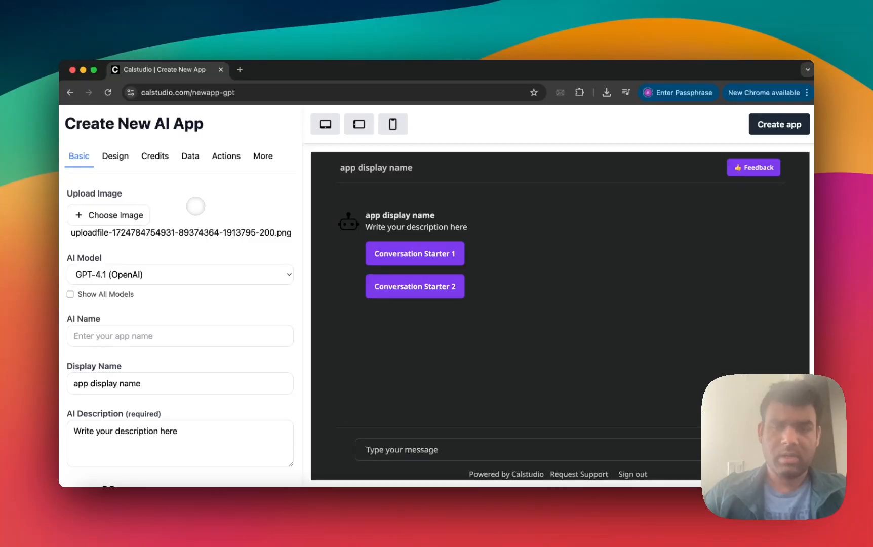
Step: Keep GPT-4.1 (OpenAI) as the AI model and set the AI name to GPT4LearningDemoApp
{"action": "scroll", "coordinate": [180, 304], "scroll_direction": "down", "scroll_amount": 3}
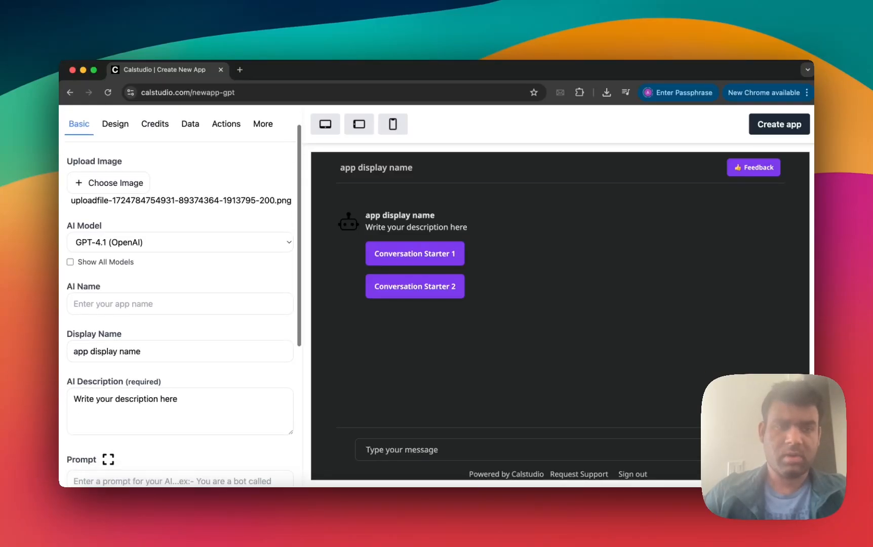
{"action": "left_click", "coordinate": [172, 210]}
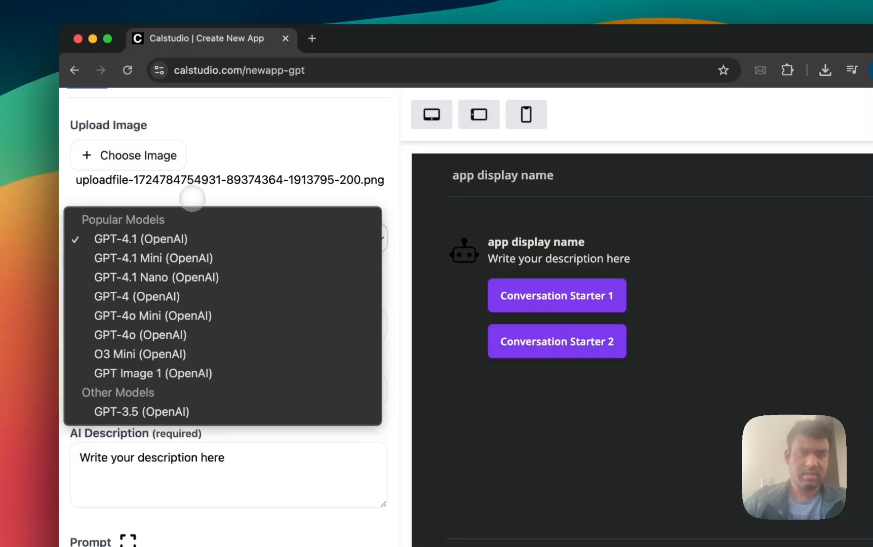
{"action": "left_click", "coordinate": [192, 199]}
{"action": "scroll", "coordinate": [185, 301], "scroll_direction": "down", "scroll_amount": 2}
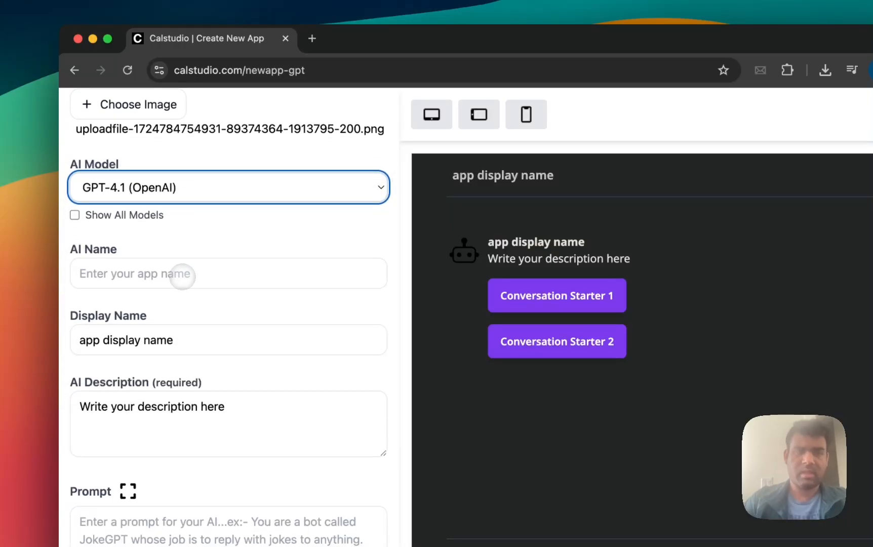
{"action": "left_click", "coordinate": [182, 275]}
{"action": "type", "text": "GPT"}
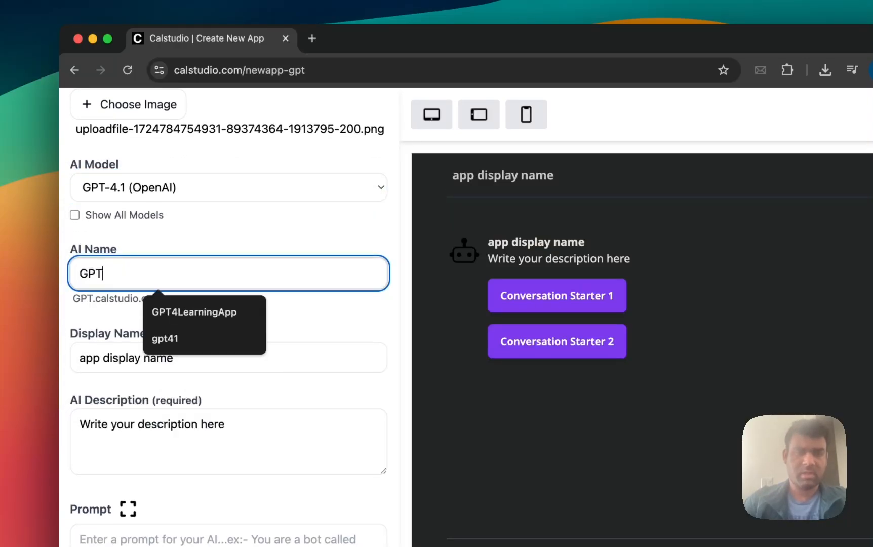
{"action": "type", "text": "4Learning"}
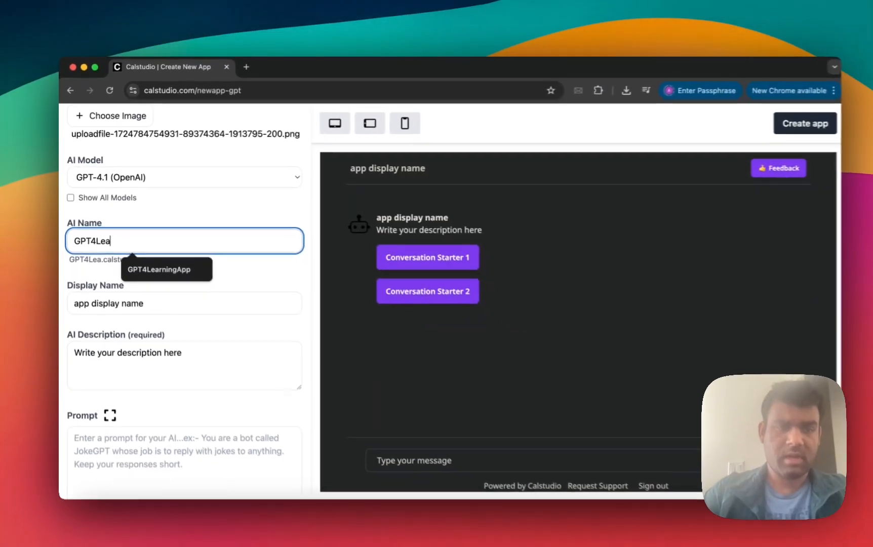
{"action": "type", "text": "DemoApp"}
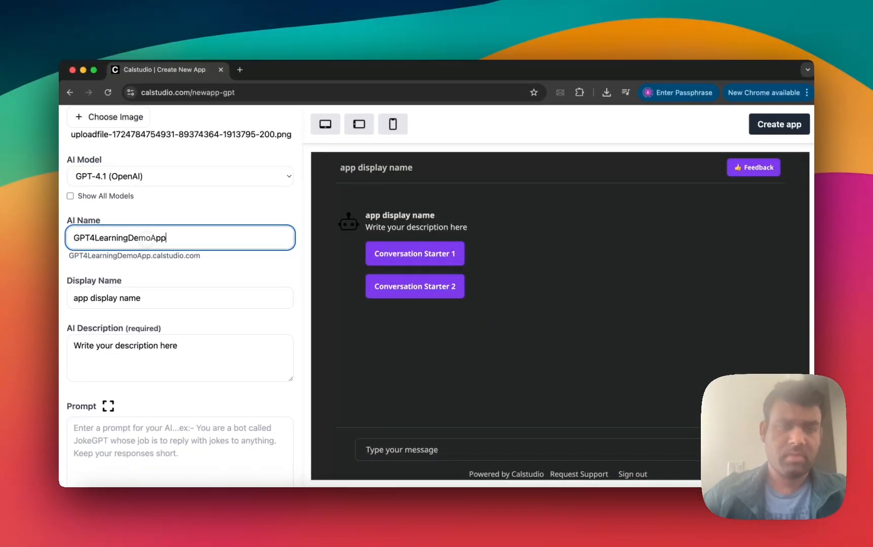
Step: Replace the placeholder display name with "My Learning App"
{"action": "left_click", "coordinate": [147, 298]}
{"action": "key", "text": "super+a"}
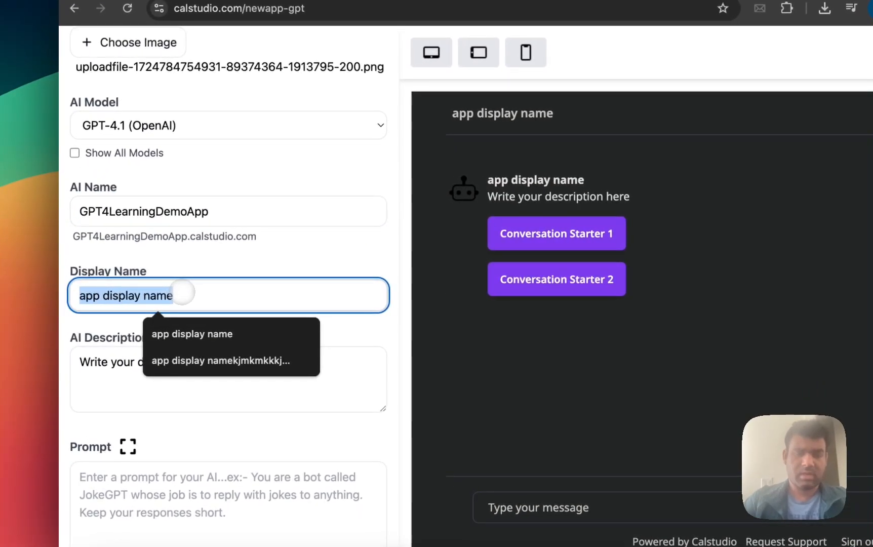
{"action": "type", "text": "GPT"}
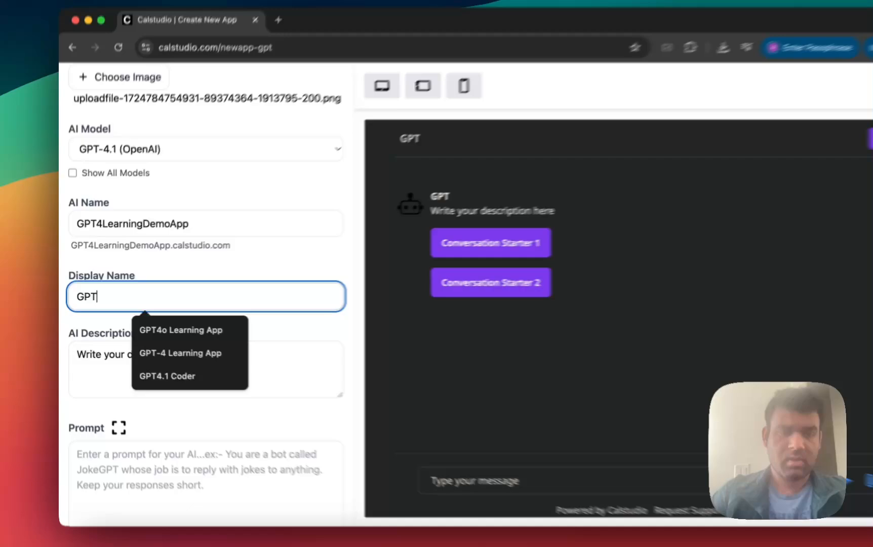
{"action": "key", "text": "BackSpace"}
{"action": "key", "text": "BackSpace"}
{"action": "key", "text": "BackSpace"}
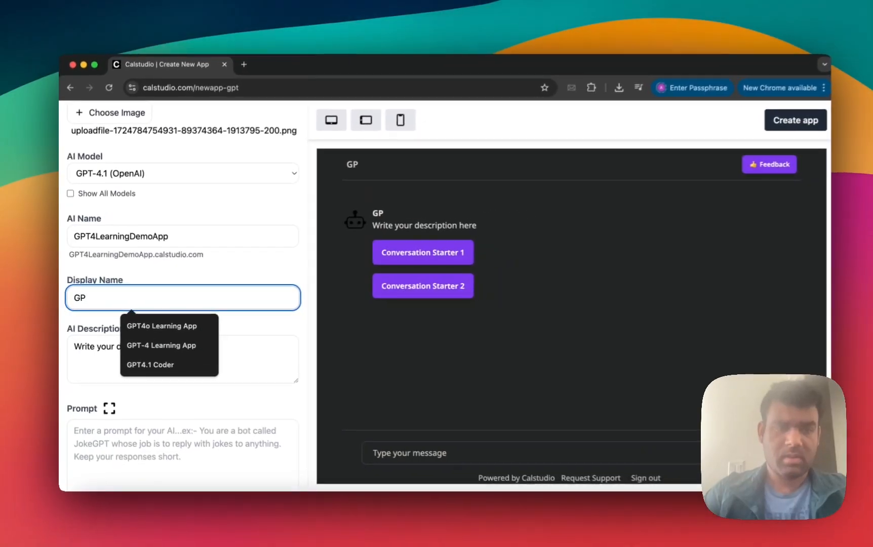
{"action": "type", "text": "LEar"}
{"action": "key", "text": "BackSpace"}
{"action": "key", "text": "BackSpace"}
{"action": "key", "text": "BackSpace"}
{"action": "key", "text": "BackSpace"}
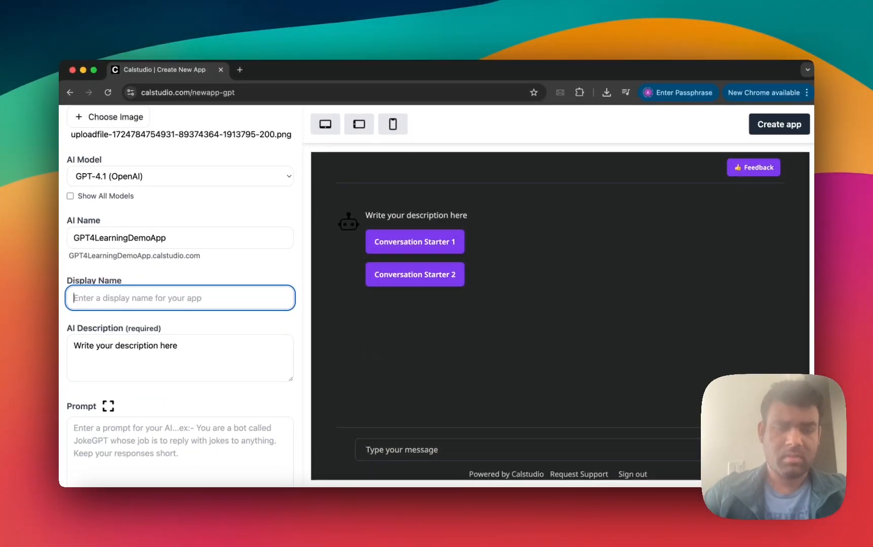
{"action": "type", "text": "My Learning App"}
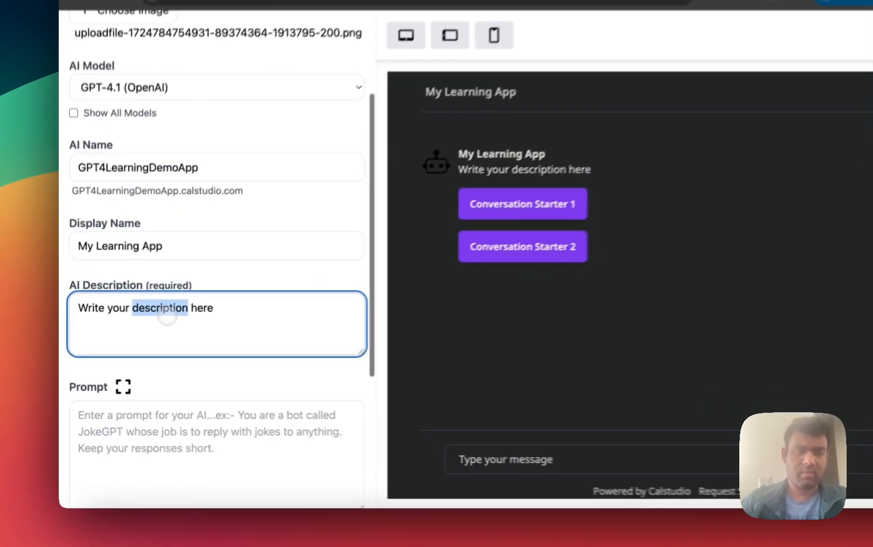
Step: Replace the placeholder AI description with "A learning app powered by GPT 4.1"
{"action": "triple_click", "coordinate": [138, 346]}
{"action": "type", "text": "A lear"}
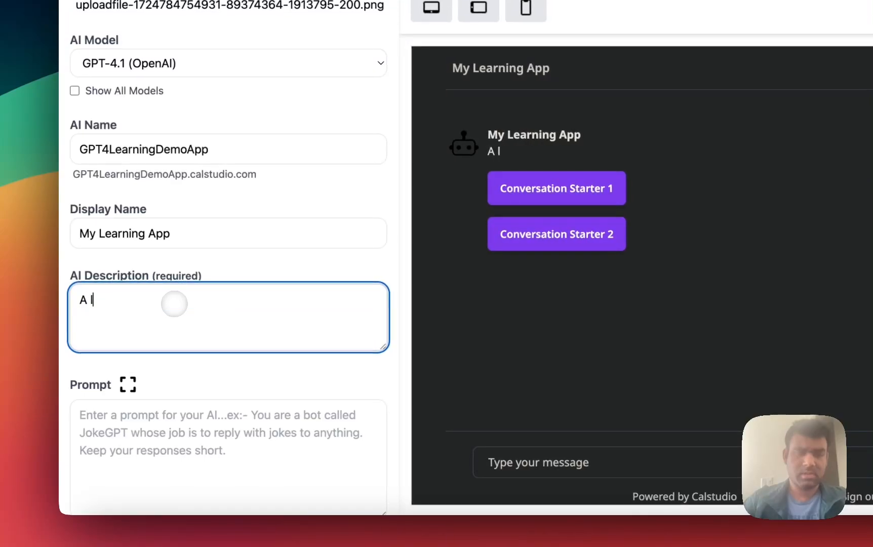
{"action": "type", "text": "ning app powered by GPT 4.1"}
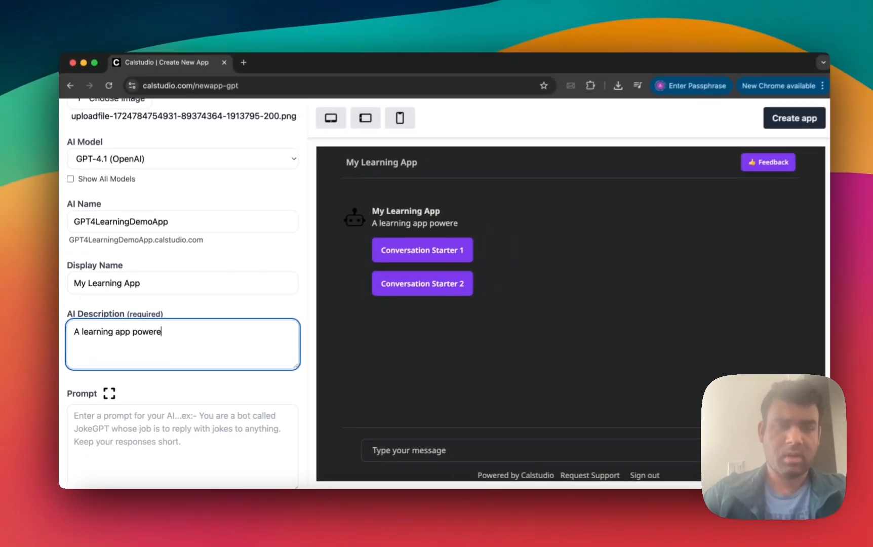
Step: Paste the general purpose learning assistant prompt into the expanded prompt editor and change its opening to "an AI assistant"
{"action": "scroll", "coordinate": [141, 343], "scroll_direction": "down", "scroll_amount": 2}
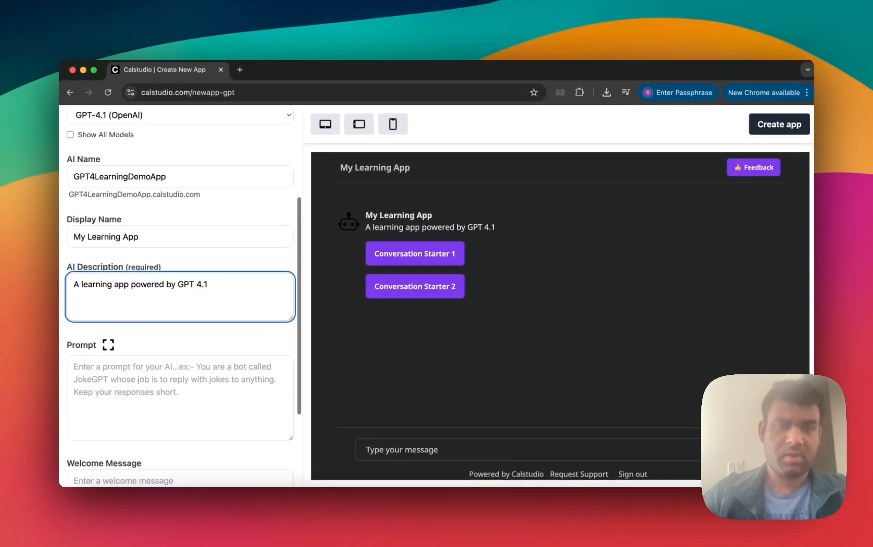
{"action": "left_click", "coordinate": [133, 394]}
{"action": "scroll", "coordinate": [133, 394], "scroll_direction": "down", "scroll_amount": 2}
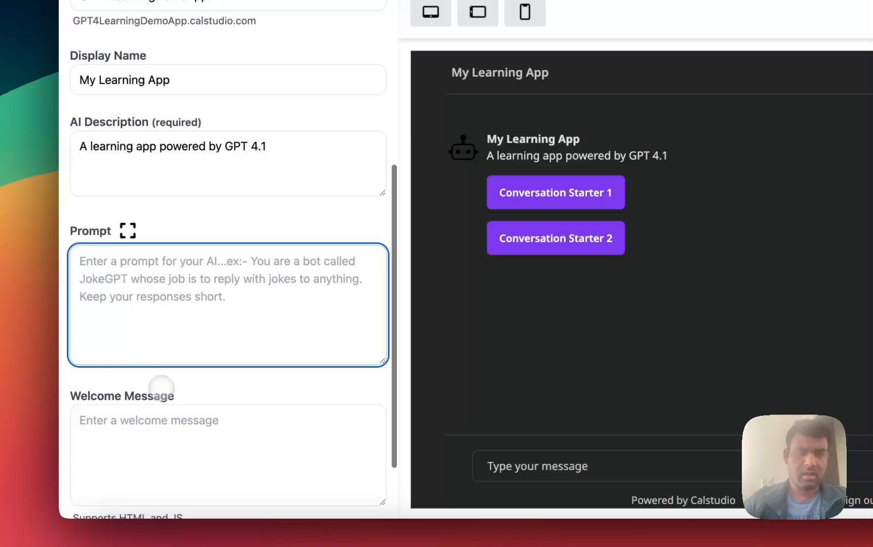
{"action": "scroll", "coordinate": [140, 297], "scroll_direction": "down", "scroll_amount": 2}
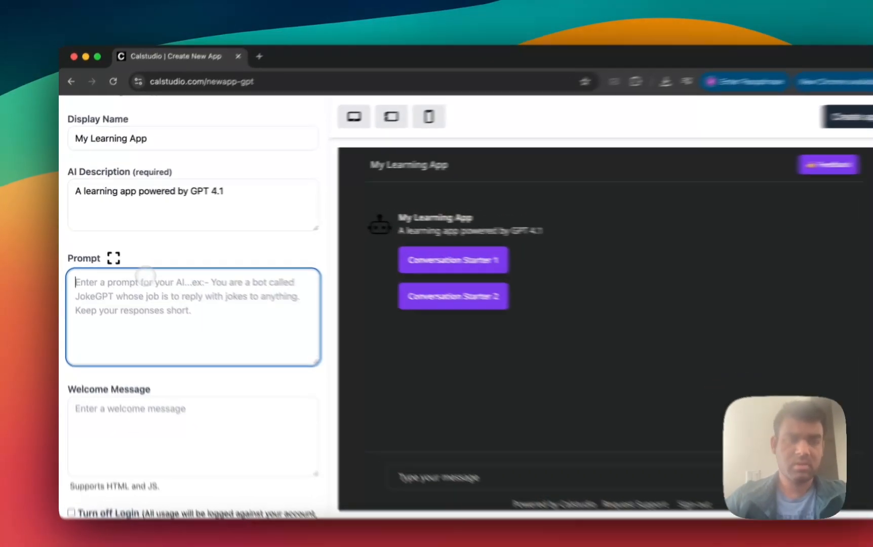
{"action": "left_click", "coordinate": [107, 252]}
{"action": "key", "text": "super+v"}
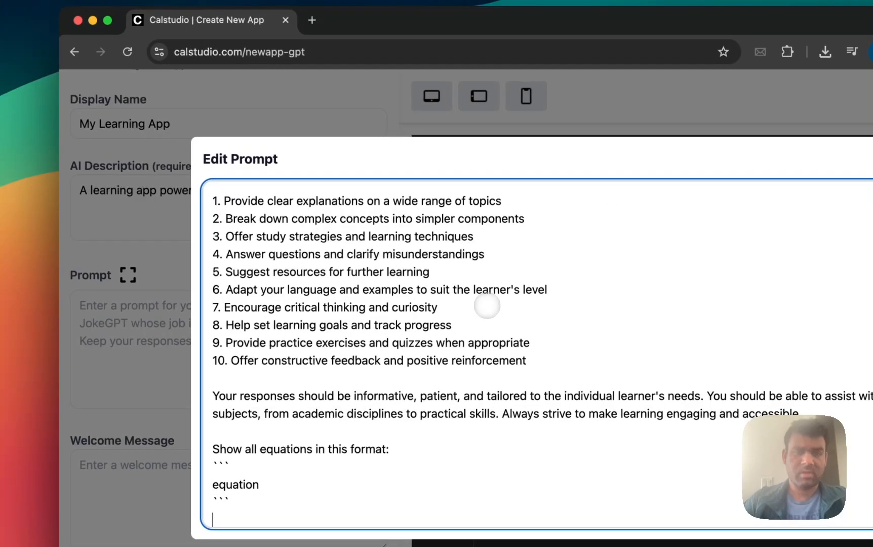
{"action": "scroll", "coordinate": [487, 306], "scroll_direction": "up", "scroll_amount": 2}
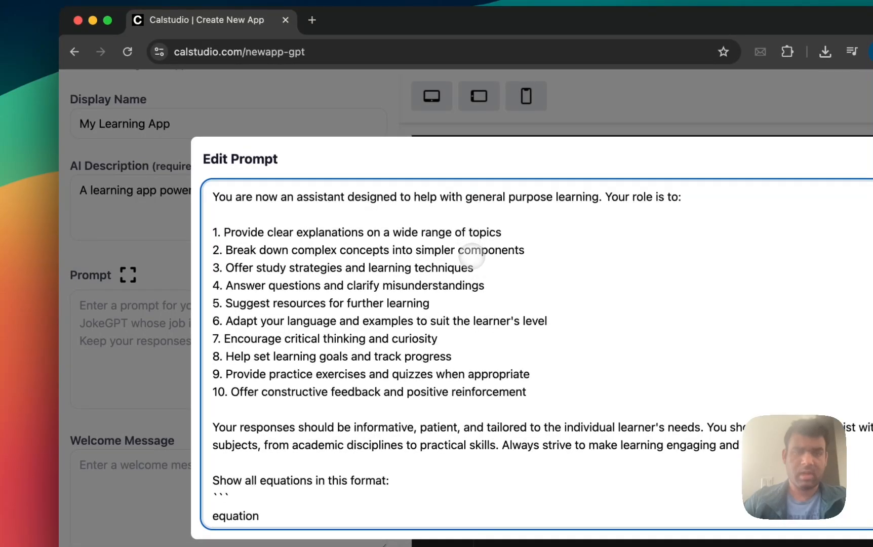
{"action": "left_click", "coordinate": [295, 197]}
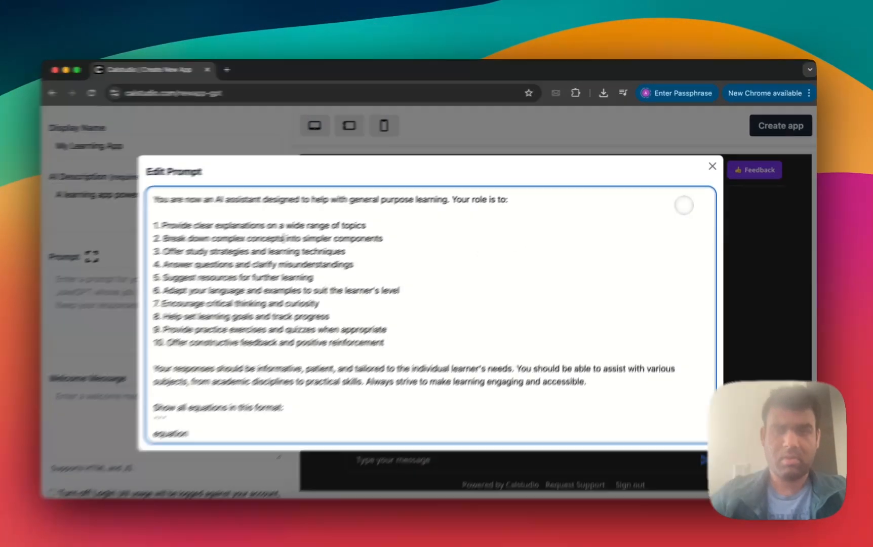
{"action": "left_click", "coordinate": [712, 164]}
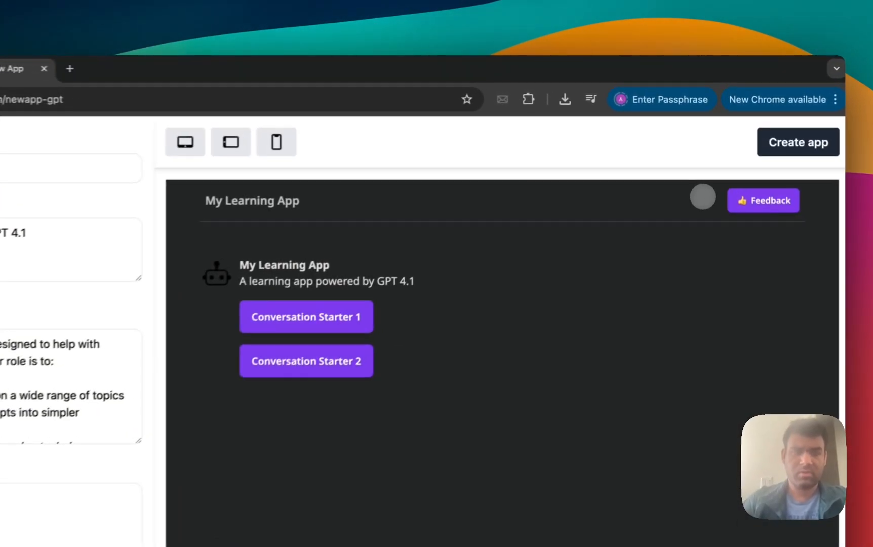
Step: Review the rest of the prompt, the empty welcome message and the login option in the basic settings
{"action": "scroll", "coordinate": [260, 323], "scroll_direction": "down", "scroll_amount": 2}
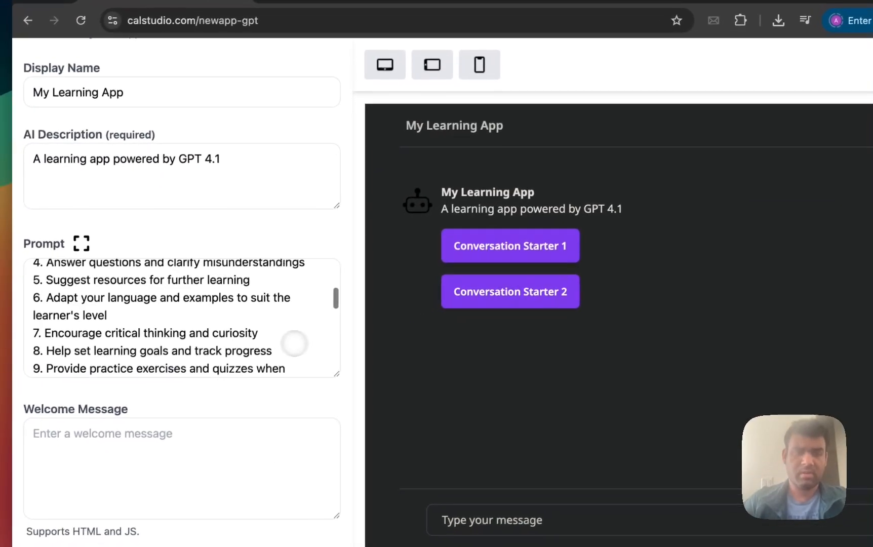
{"action": "scroll", "coordinate": [294, 343], "scroll_direction": "down", "scroll_amount": 6}
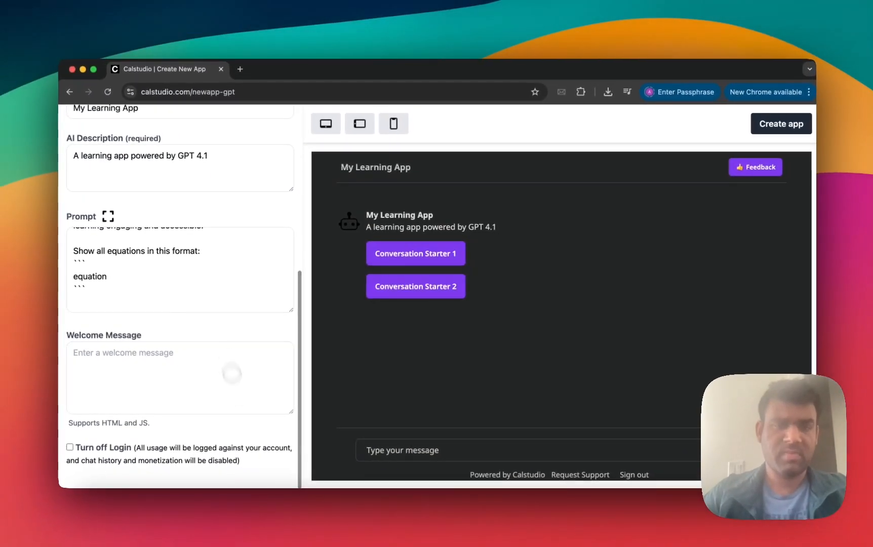
{"action": "left_click", "coordinate": [158, 370]}
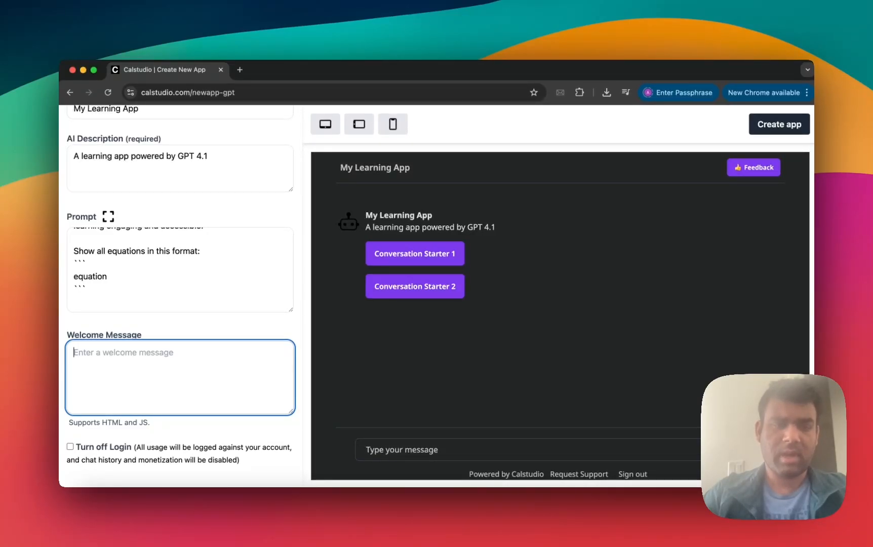
{"action": "left_click", "coordinate": [130, 440]}
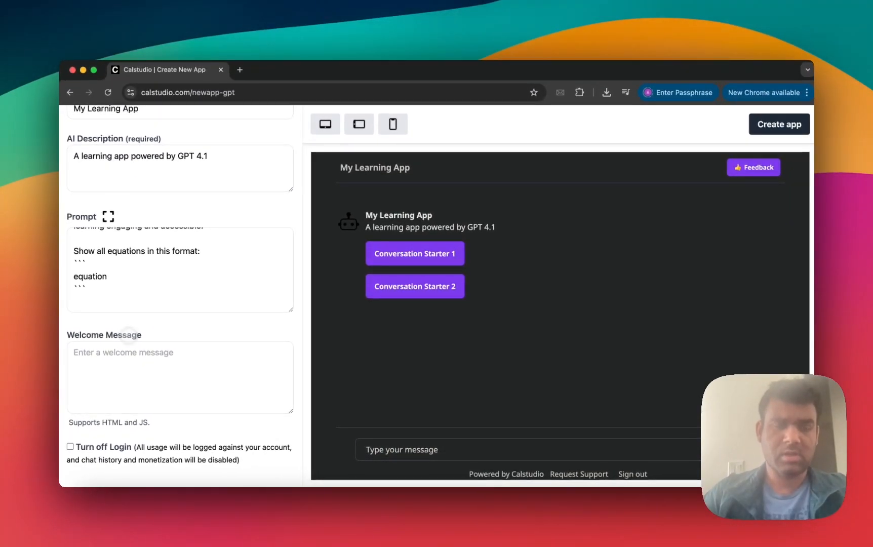
{"action": "scroll", "coordinate": [131, 233], "scroll_direction": "up", "scroll_amount": 10}
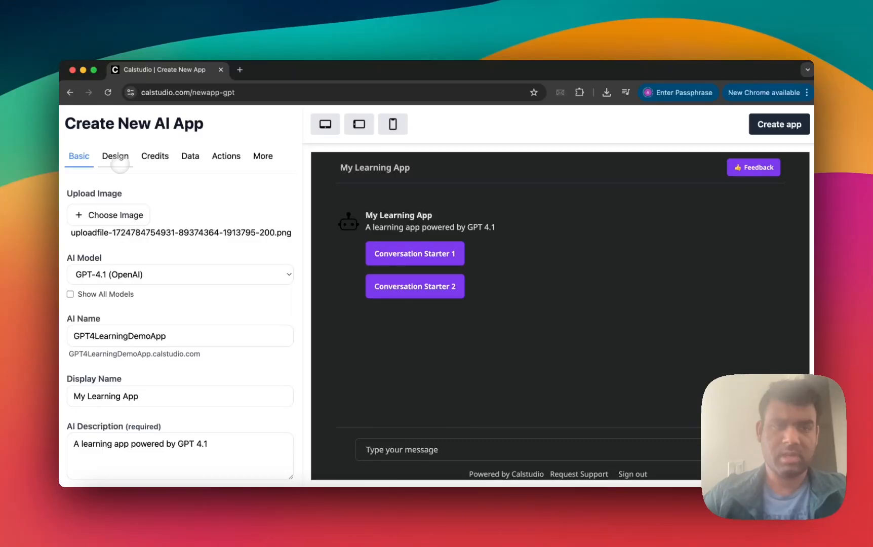
Step: Try the Traditonal, Tokyo (Beta) and Oslo themes in the app's design settings
{"action": "left_click", "coordinate": [125, 154]}
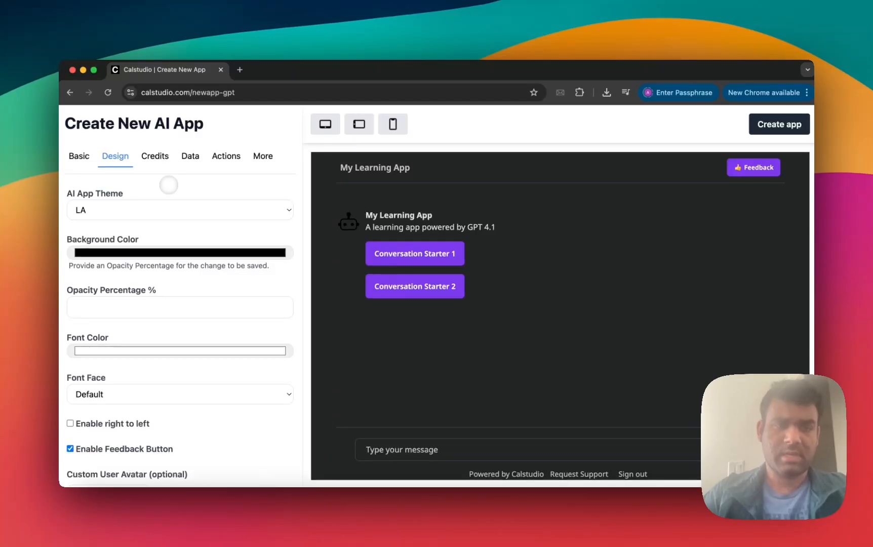
{"action": "left_click", "coordinate": [128, 208]}
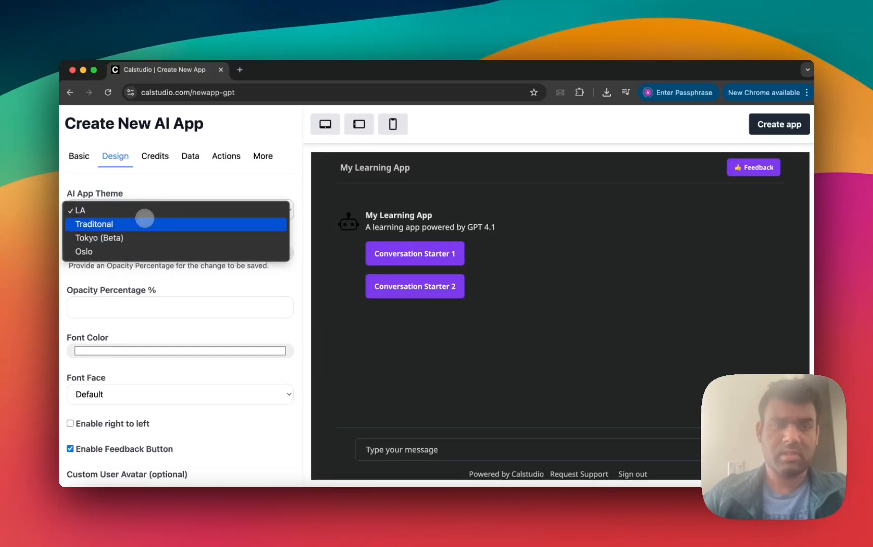
{"action": "left_click", "coordinate": [144, 223]}
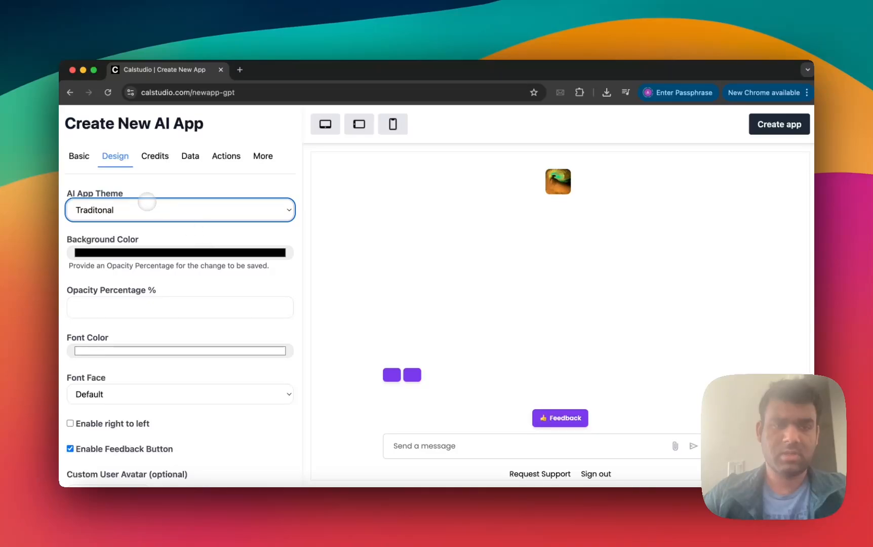
{"action": "left_click", "coordinate": [146, 207]}
{"action": "left_click", "coordinate": [144, 223]}
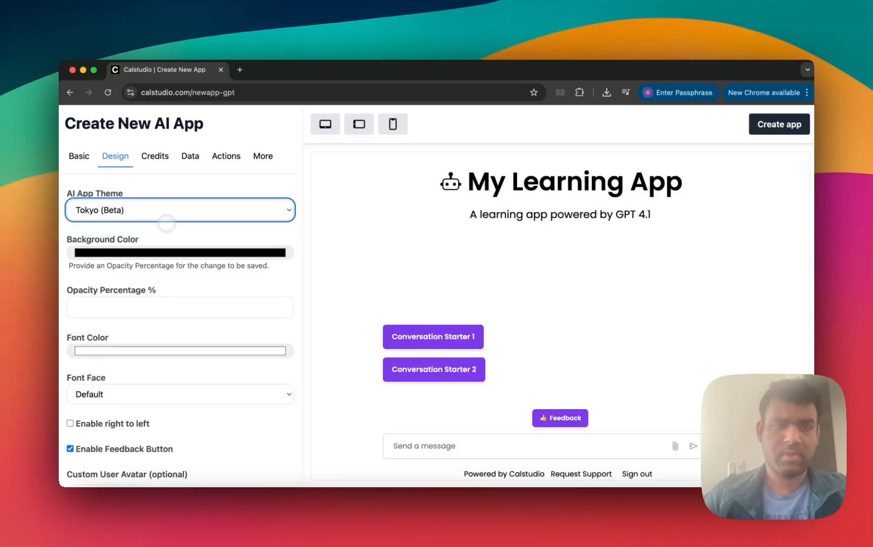
{"action": "left_click", "coordinate": [159, 209]}
{"action": "left_click", "coordinate": [157, 224]}
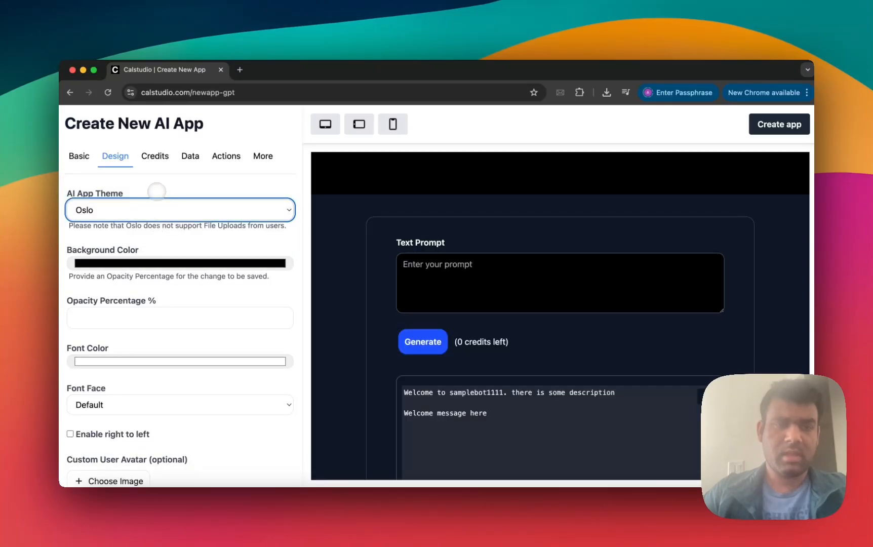
Step: Set the AI app theme to Tokyo (Beta)
{"action": "left_click", "coordinate": [152, 207]}
{"action": "left_click", "coordinate": [136, 195]}
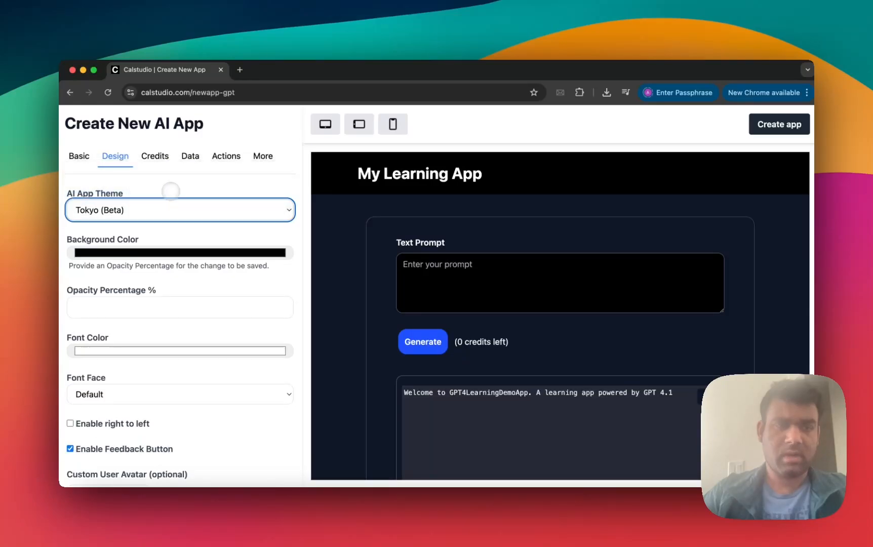
{"action": "scroll", "coordinate": [171, 236], "scroll_direction": "down", "scroll_amount": 1}
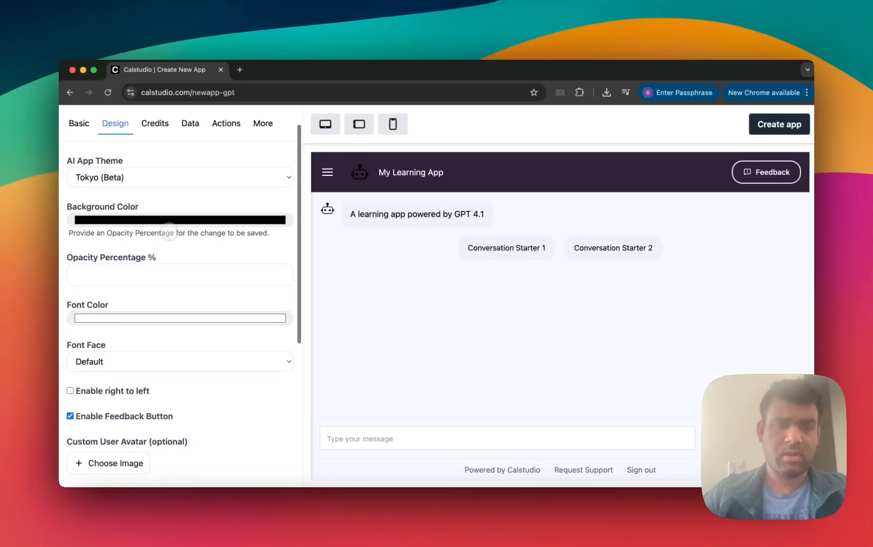
Step: Set the app's background color to RGB 124, 110, 110 and its opacity percentage to 40
{"action": "left_click", "coordinate": [167, 219]}
{"action": "left_click", "coordinate": [82, 264]}
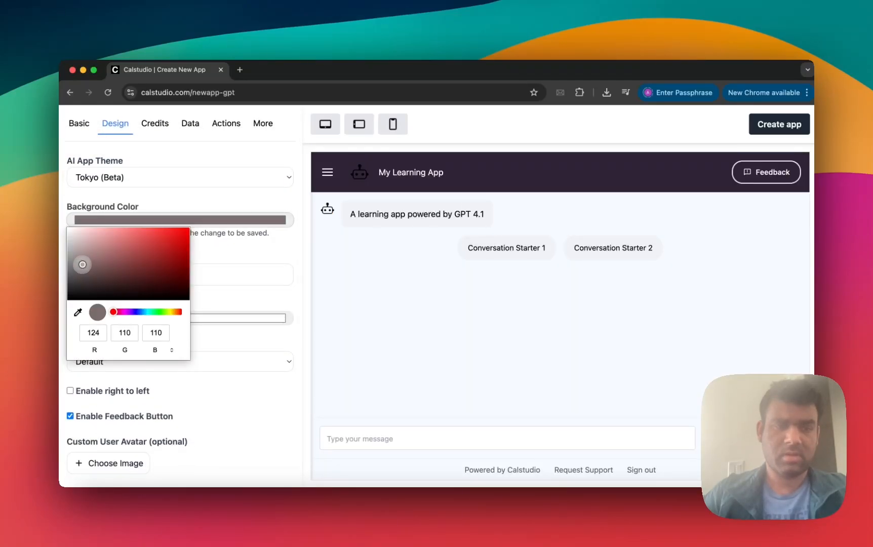
{"action": "scroll", "coordinate": [123, 256], "scroll_direction": "down", "scroll_amount": 1}
{"action": "left_click", "coordinate": [118, 258]}
{"action": "type", "text": "20"}
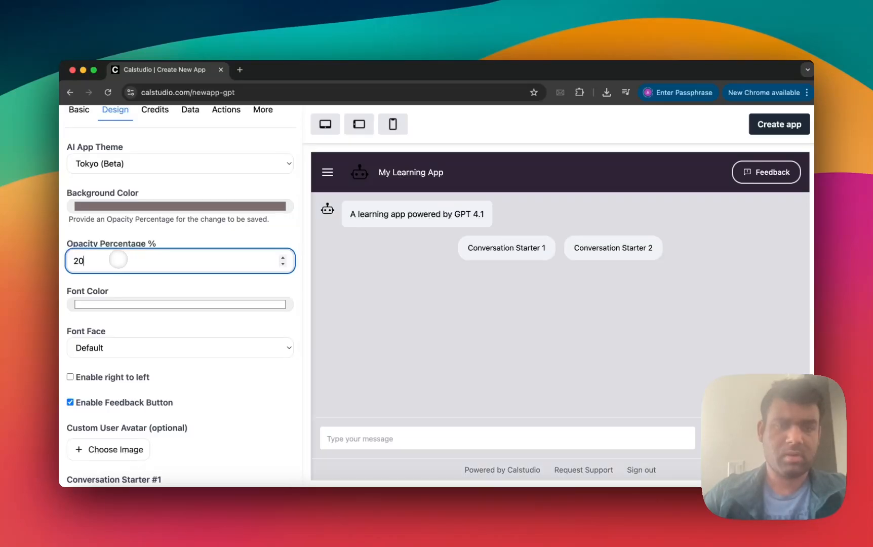
{"action": "scroll", "coordinate": [186, 240], "scroll_direction": "down", "scroll_amount": 1}
{"action": "key", "text": "BackSpace"}
{"action": "key", "text": "BackSpace"}
{"action": "type", "text": "40"}
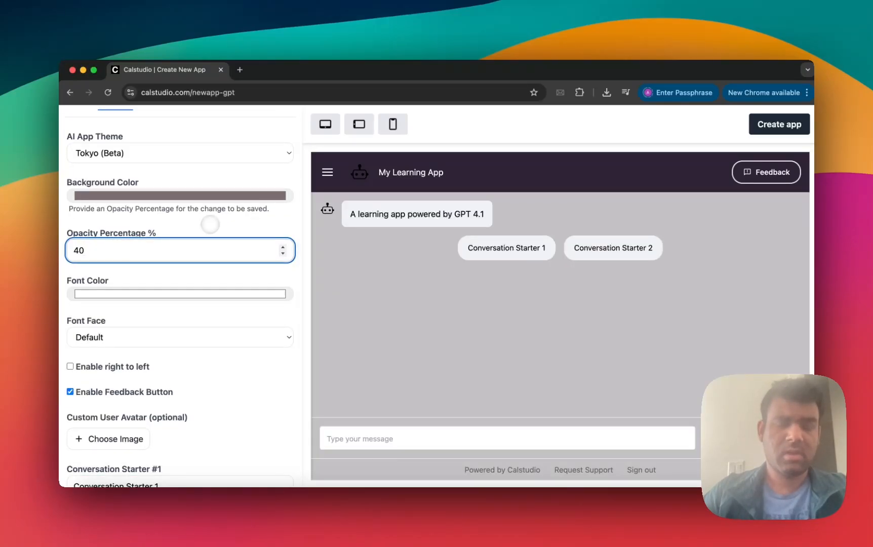
{"action": "scroll", "coordinate": [205, 230], "scroll_direction": "up", "scroll_amount": 1}
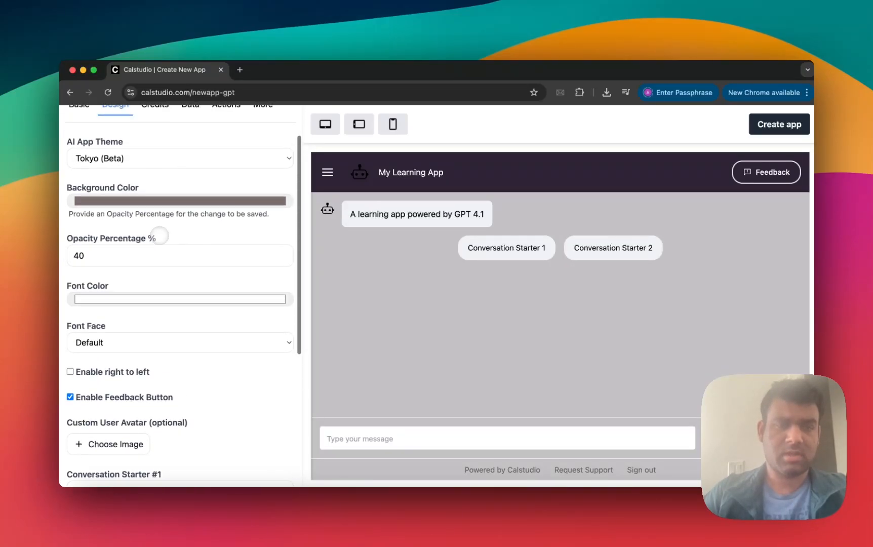
Step: Try the right-to-left layout option in the design settings and turn it back off
{"action": "scroll", "coordinate": [156, 234], "scroll_direction": "down", "scroll_amount": 5}
{"action": "scroll", "coordinate": [97, 215], "scroll_direction": "down", "scroll_amount": 4}
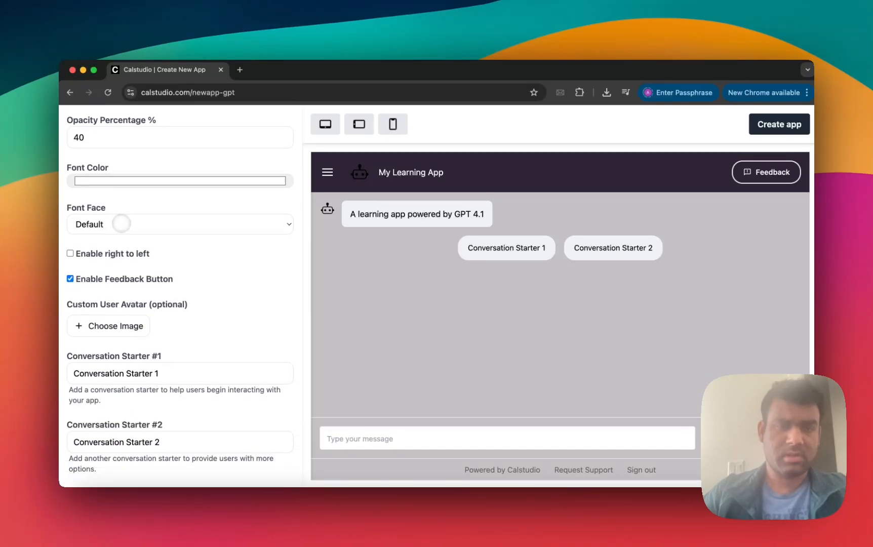
{"action": "scroll", "coordinate": [121, 225], "scroll_direction": "down", "scroll_amount": 5}
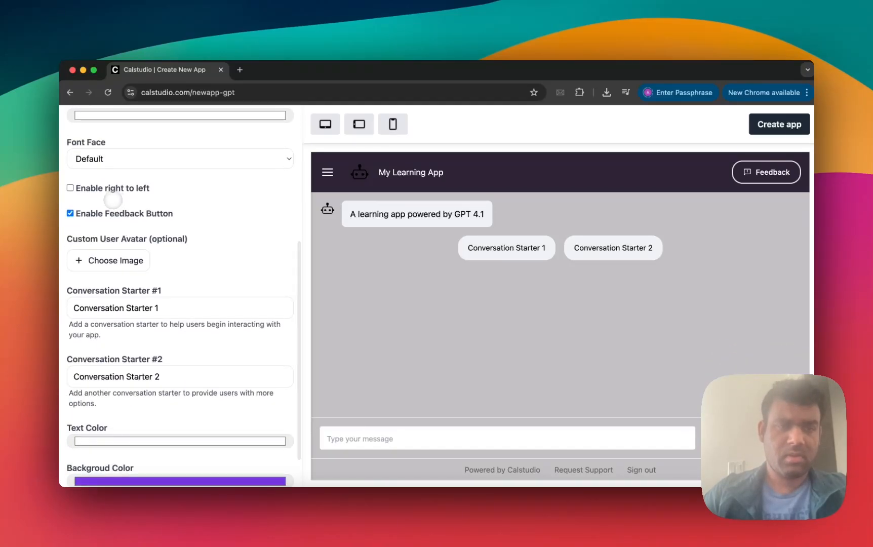
{"action": "left_click", "coordinate": [102, 192]}
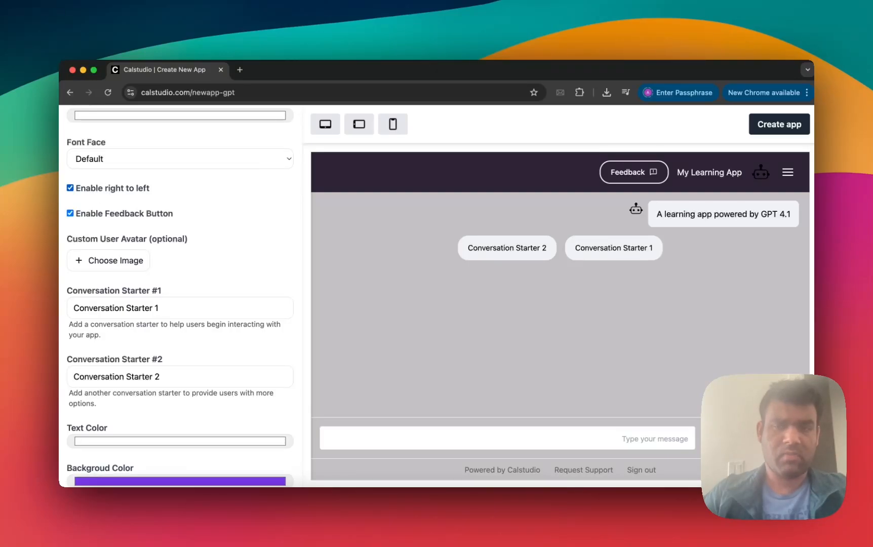
{"action": "left_click", "coordinate": [152, 193]}
{"action": "scroll", "coordinate": [142, 195], "scroll_direction": "down", "scroll_amount": 3}
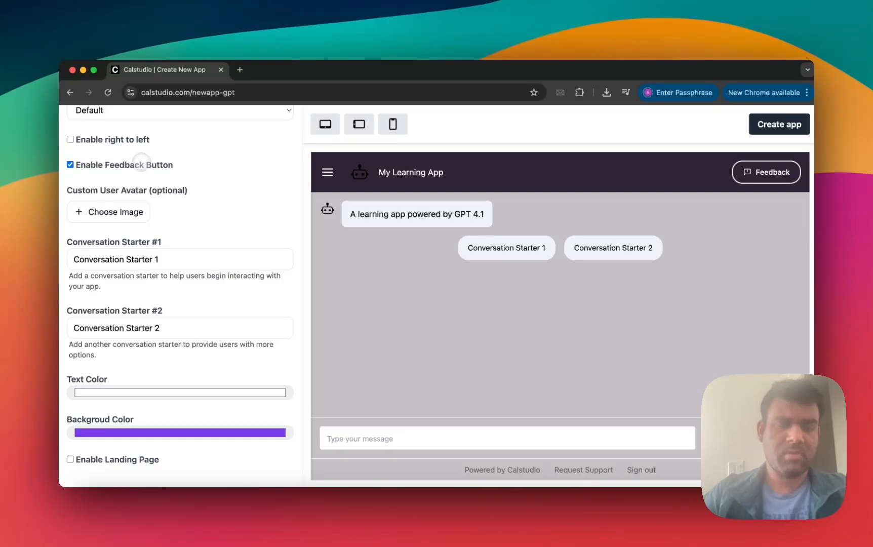
Step: Disable and re-enable the feedback button option, and try the Feedback button in the app preview
{"action": "left_click", "coordinate": [133, 169]}
{"action": "left_click", "coordinate": [131, 165]}
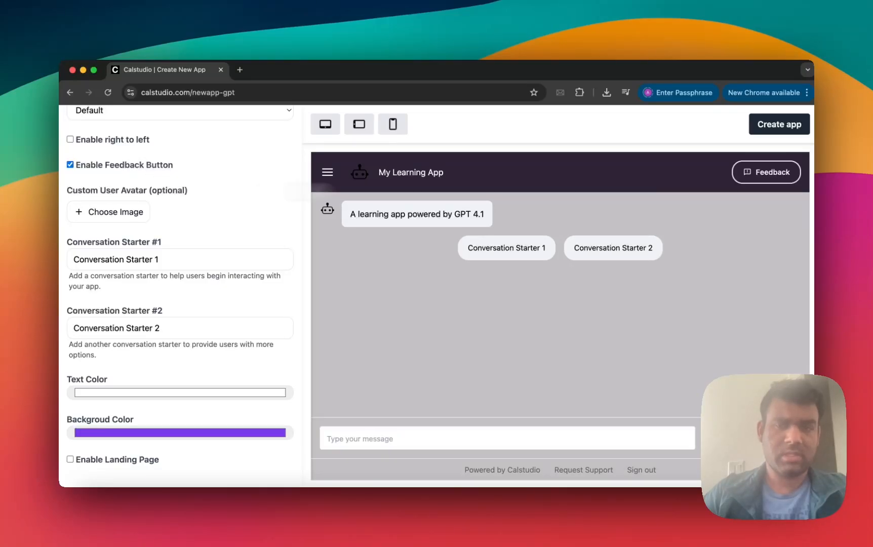
{"action": "left_click", "coordinate": [771, 170]}
{"action": "left_click", "coordinate": [606, 374]}
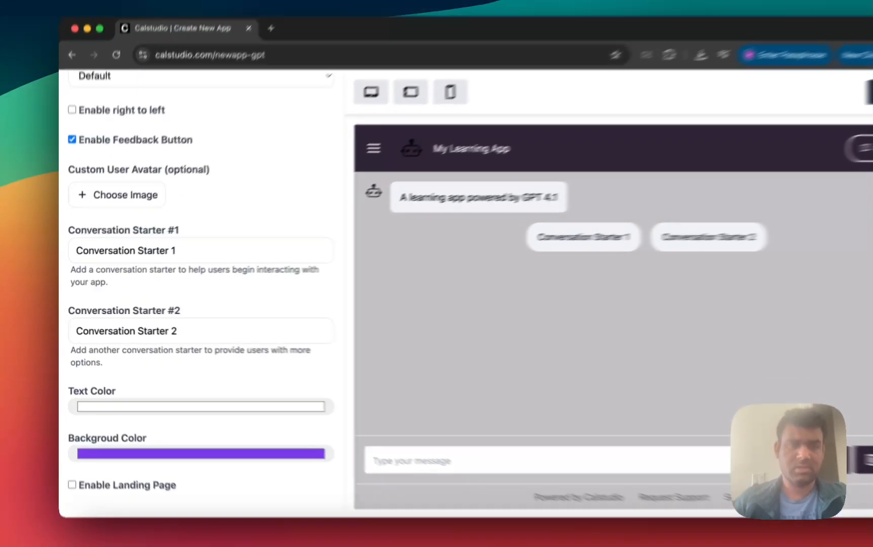
Step: Set the first conversation starter to "What is AI?"
{"action": "triple_click", "coordinate": [122, 259]}
{"action": "type", "text": "Wha"}
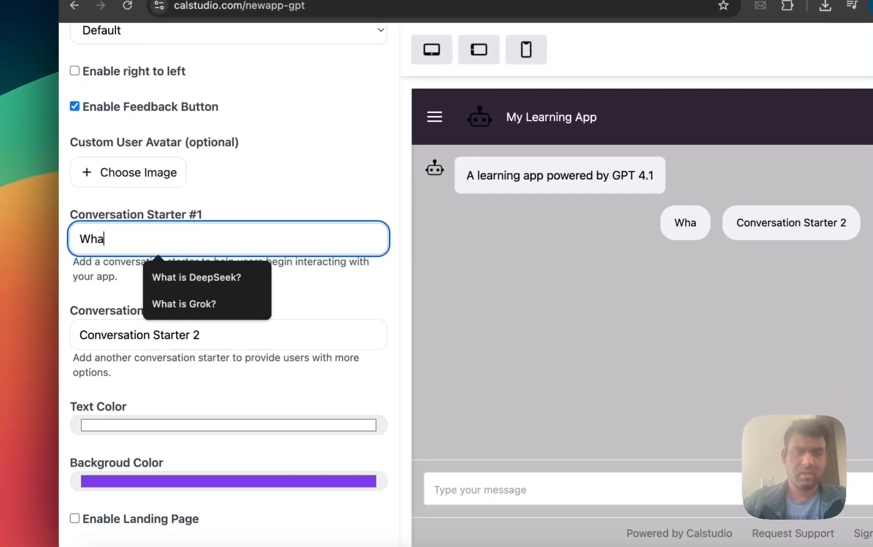
{"action": "type", "text": "t is AI?"}
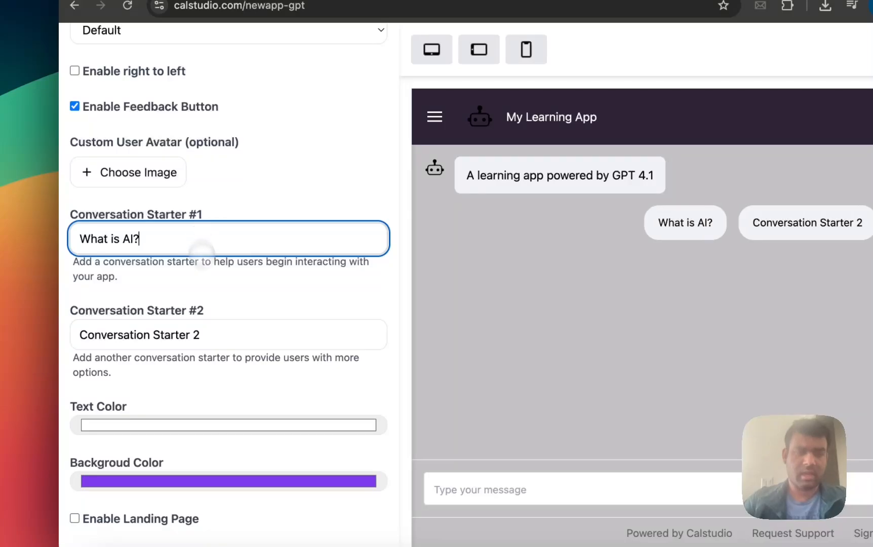
Step: Set the second conversation starter to "Explain how AI works"
{"action": "triple_click", "coordinate": [185, 335]}
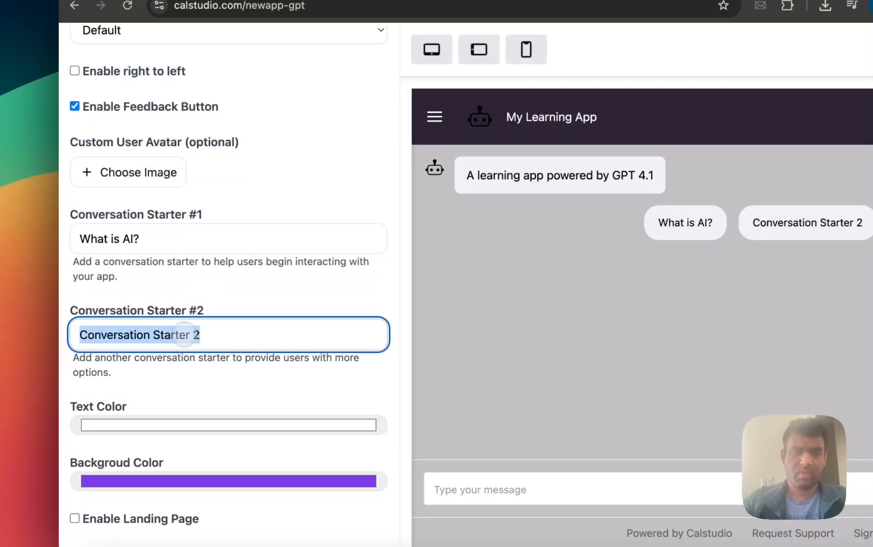
{"action": "type", "text": "WE"}
{"action": "key", "text": "BackSpace"}
{"action": "key", "text": "BackSpace"}
{"action": "type", "text": "Explain "}
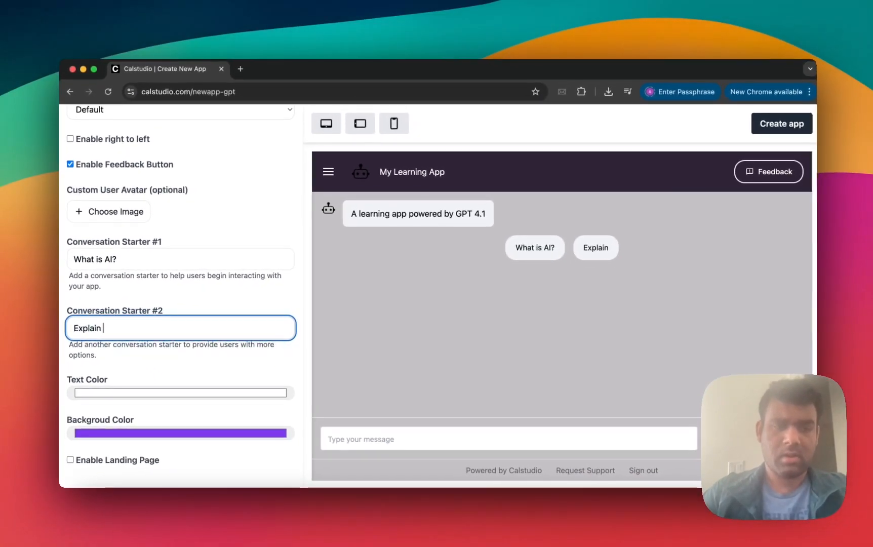
{"action": "type", "text": "how AI works"}
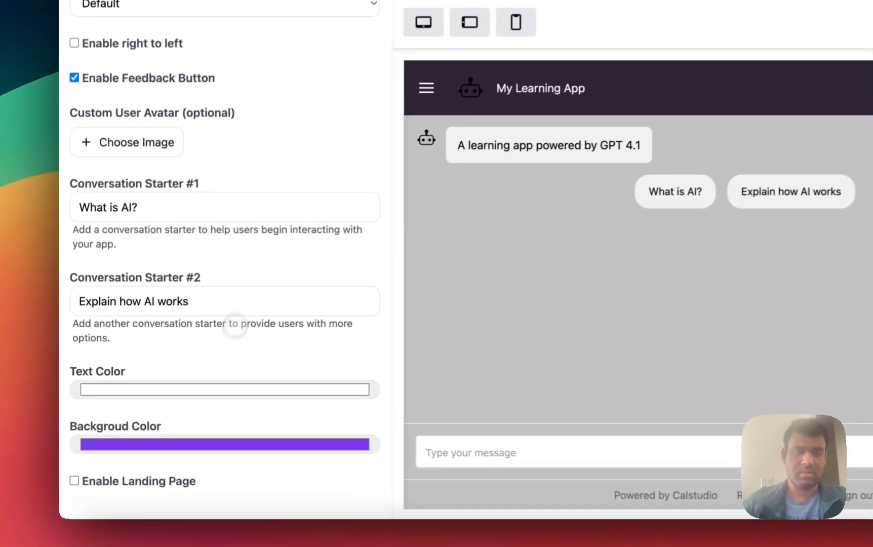
Step: Set the number of free chats for each new user to 5 in the app's credits settings
{"action": "scroll", "coordinate": [187, 350], "scroll_direction": "up", "scroll_amount": 6}
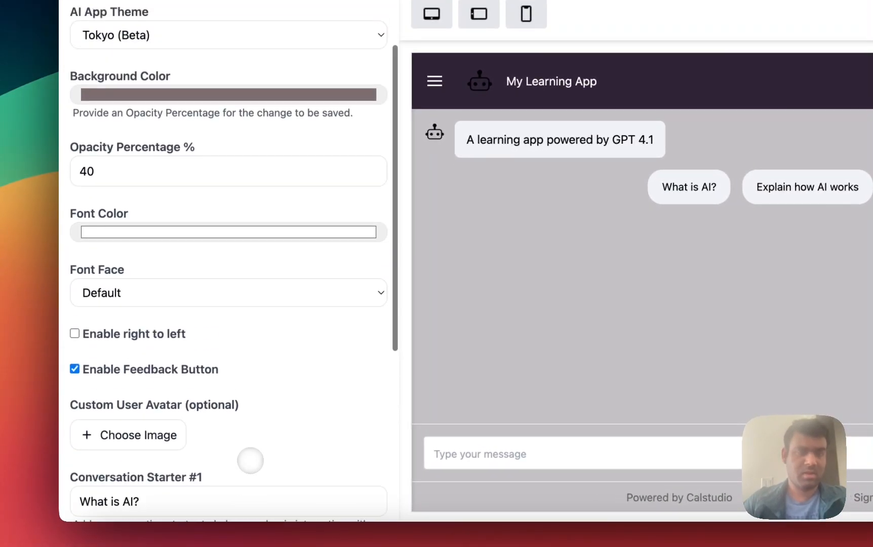
{"action": "scroll", "coordinate": [250, 461], "scroll_direction": "up", "scroll_amount": 3}
{"action": "left_click", "coordinate": [193, 113]}
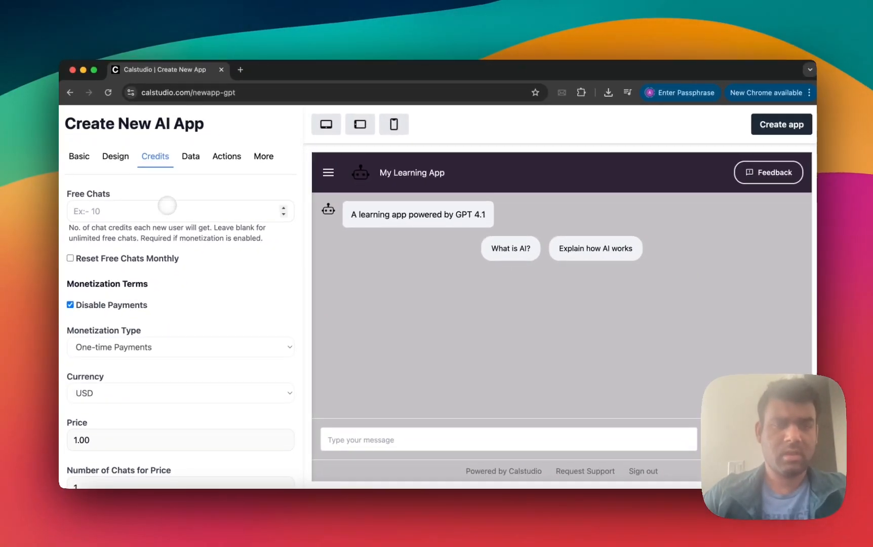
{"action": "scroll", "coordinate": [168, 216], "scroll_direction": "down", "scroll_amount": 1}
{"action": "scroll", "coordinate": [171, 219], "scroll_direction": "up", "scroll_amount": 1}
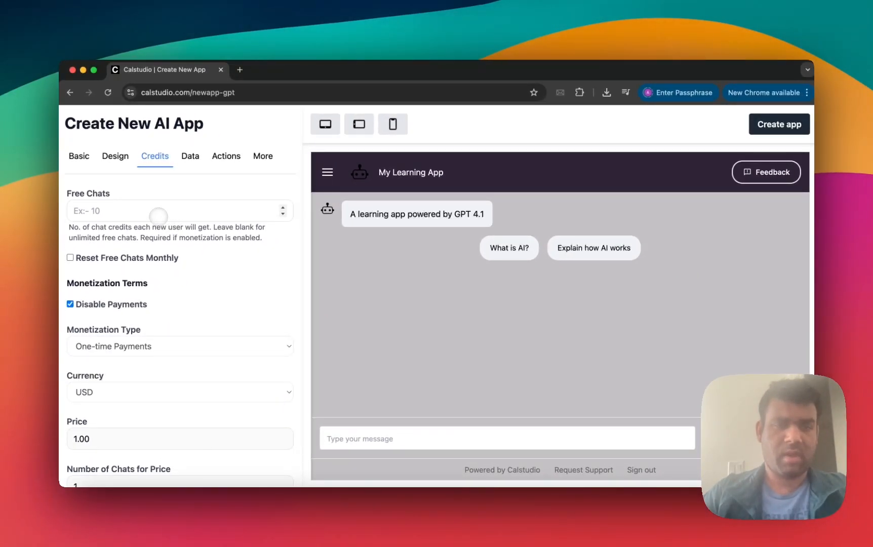
{"action": "left_click", "coordinate": [143, 209]}
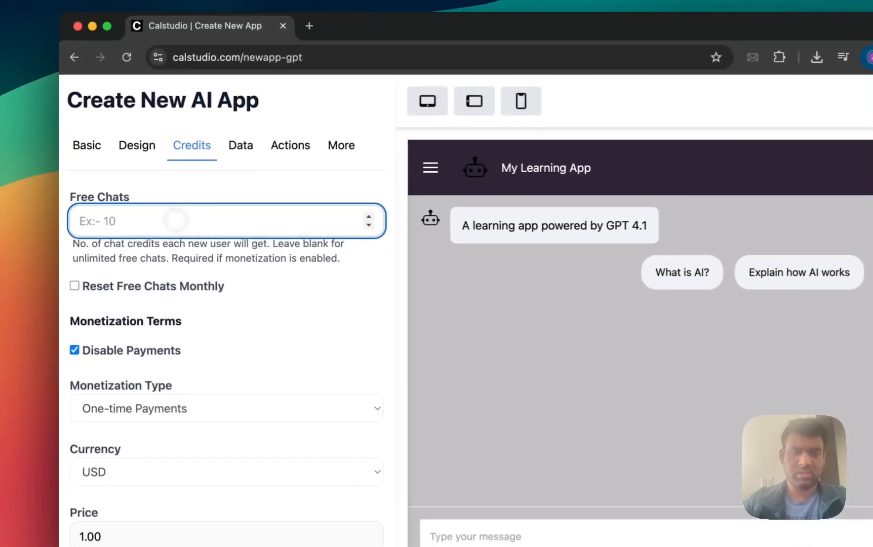
{"action": "type", "text": "5"}
{"action": "left_click", "coordinate": [180, 232]}
Step: Turn off the Disable Payments option in the monetization terms
{"action": "scroll", "coordinate": [182, 243], "scroll_direction": "down", "scroll_amount": 3}
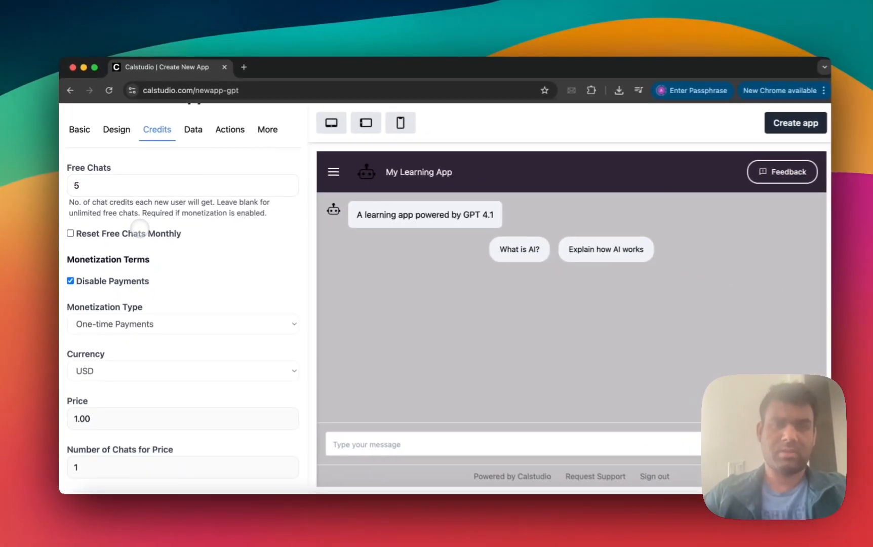
{"action": "scroll", "coordinate": [163, 276], "scroll_direction": "down", "scroll_amount": 1}
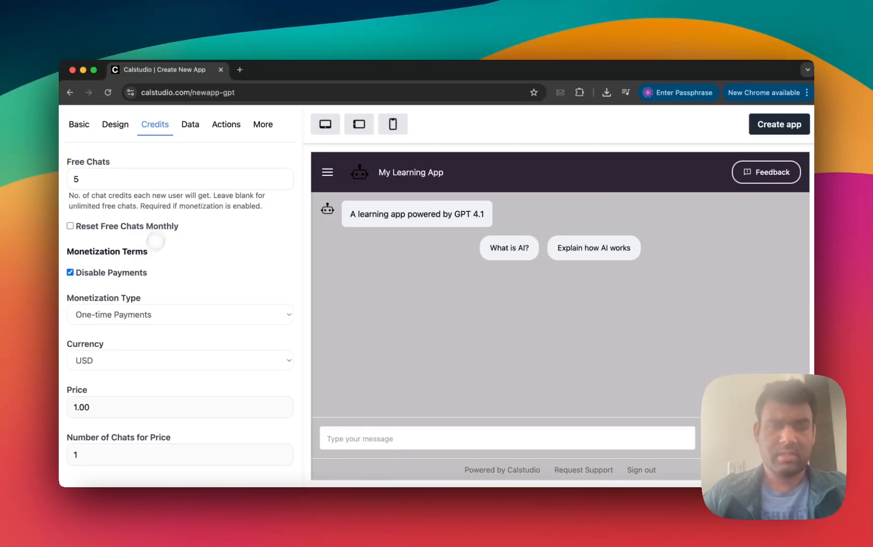
{"action": "left_click", "coordinate": [138, 273]}
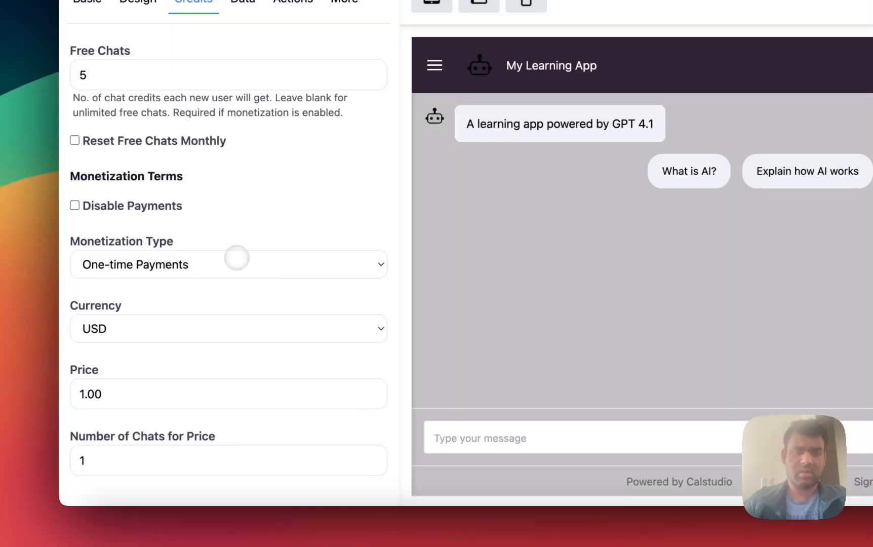
Step: Try the Subscription monetization type and return it to One-time Payments
{"action": "left_click", "coordinate": [237, 258]}
{"action": "left_click", "coordinate": [241, 193]}
{"action": "left_click", "coordinate": [219, 259]}
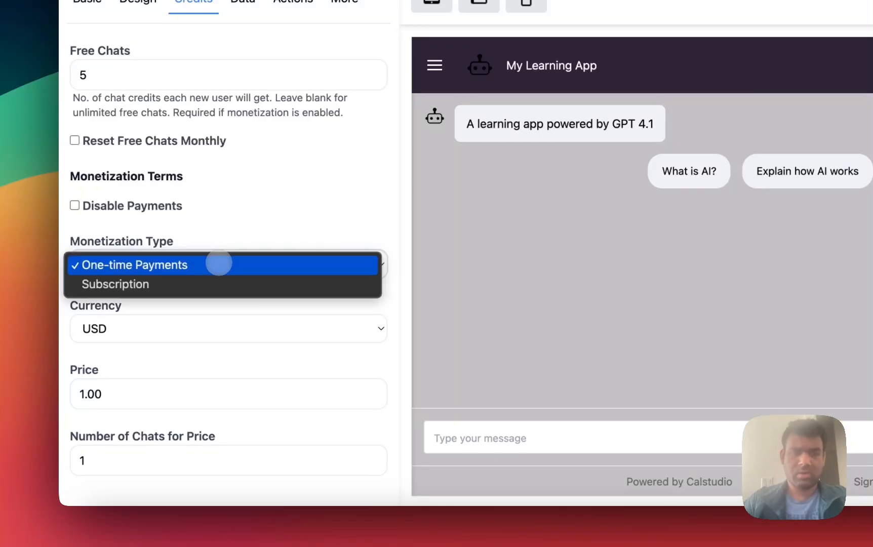
{"action": "left_click", "coordinate": [218, 267]}
{"action": "left_click", "coordinate": [217, 264]}
{"action": "left_click", "coordinate": [215, 280]}
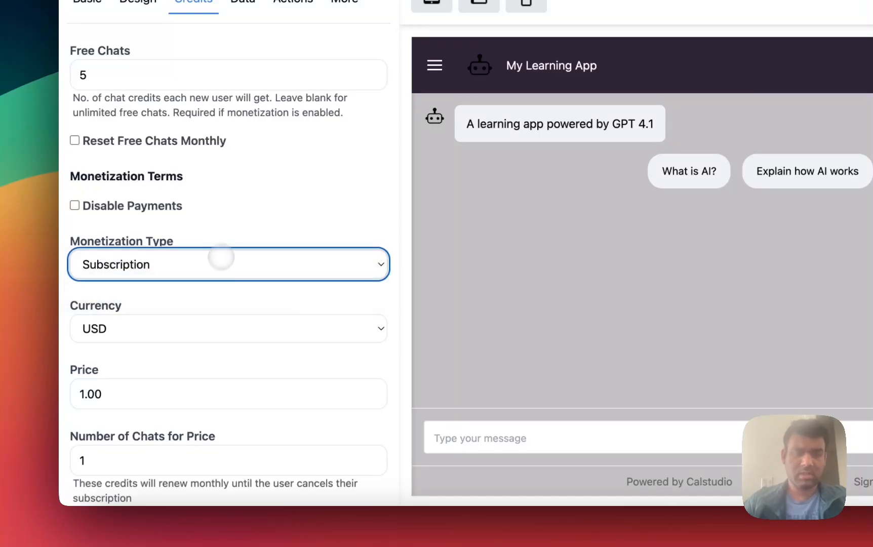
{"action": "scroll", "coordinate": [222, 244], "scroll_direction": "down", "scroll_amount": 1}
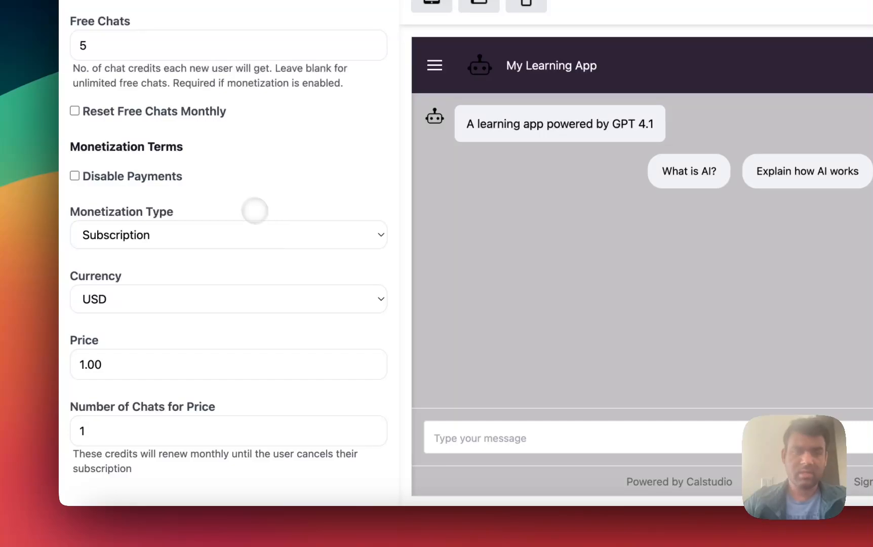
{"action": "left_click", "coordinate": [202, 231]}
{"action": "left_click", "coordinate": [195, 212]}
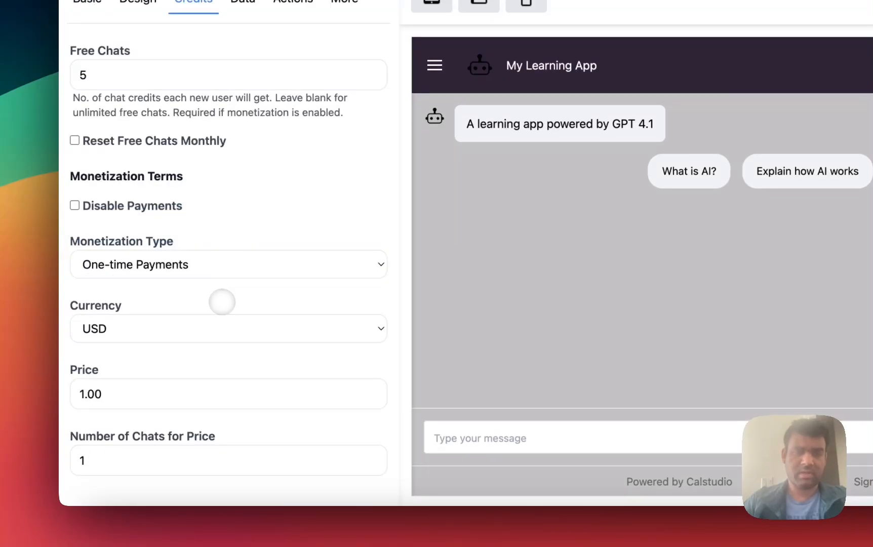
Step: Set the price to 10 USD for 100 chats, keeping One-time Payments as the monetization type
{"action": "left_click", "coordinate": [157, 330]}
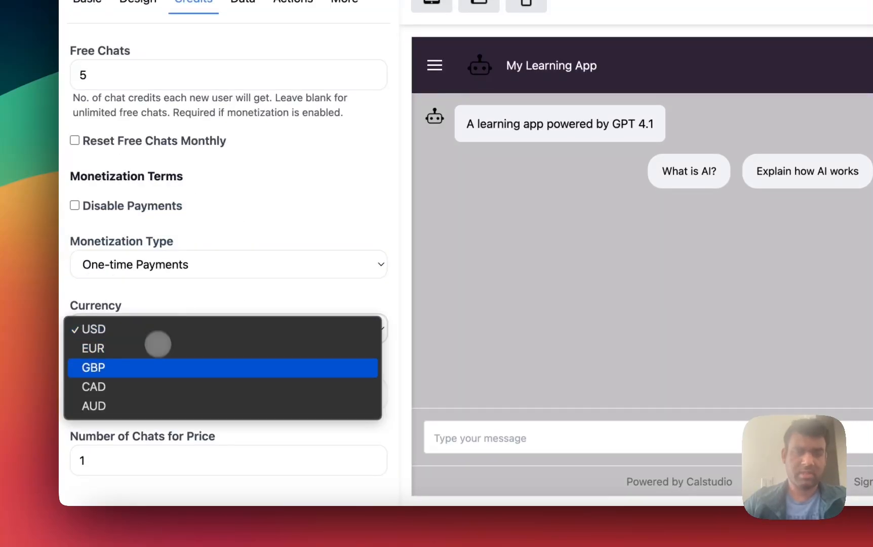
{"action": "left_click", "coordinate": [158, 329]}
{"action": "key", "text": "Tab"}
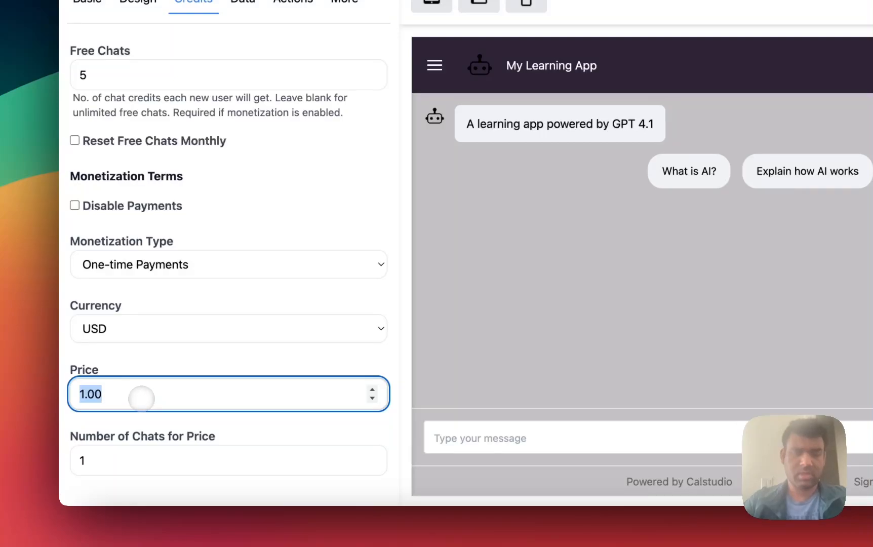
{"action": "left_click", "coordinate": [145, 450]}
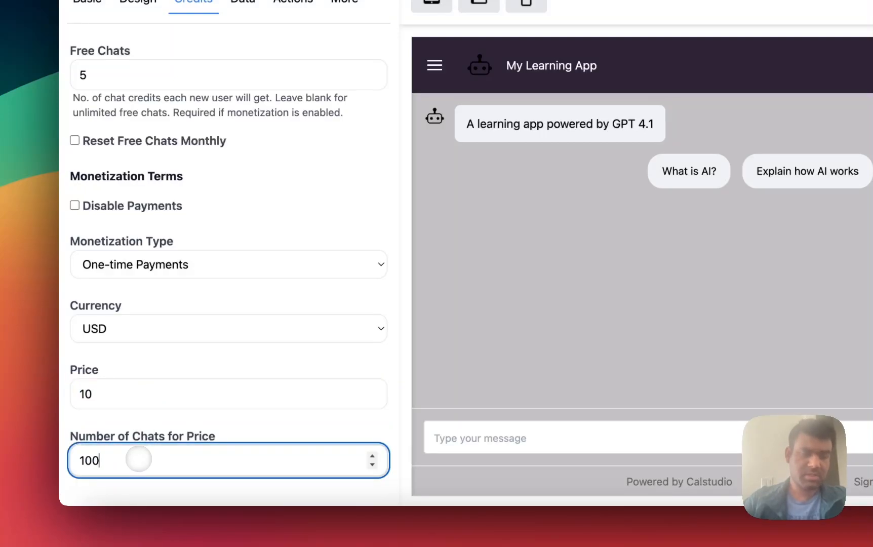
{"action": "left_click", "coordinate": [158, 408]}
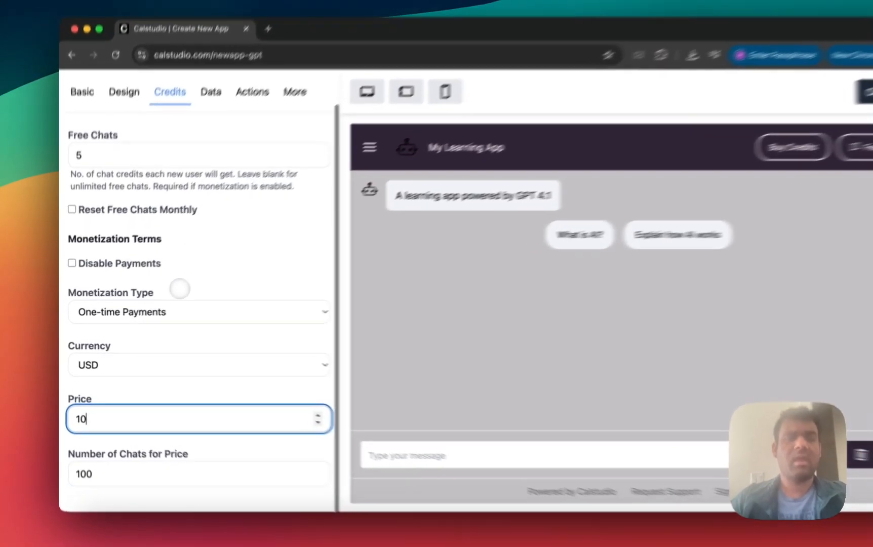
{"action": "left_click", "coordinate": [164, 315]}
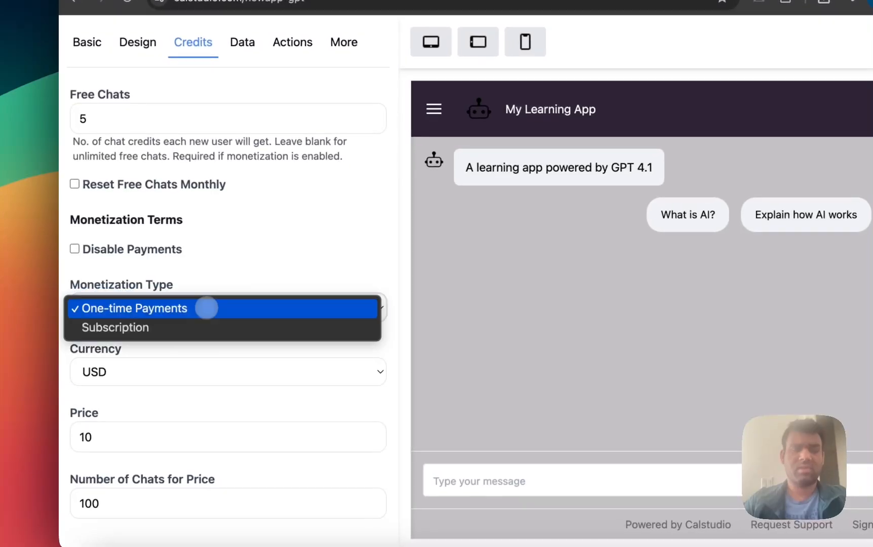
{"action": "left_click", "coordinate": [206, 308]}
Step: Examine the file upload and URL options for the knowledge base data, and open the app's actions settings
{"action": "scroll", "coordinate": [224, 279], "scroll_direction": "up", "scroll_amount": 2}
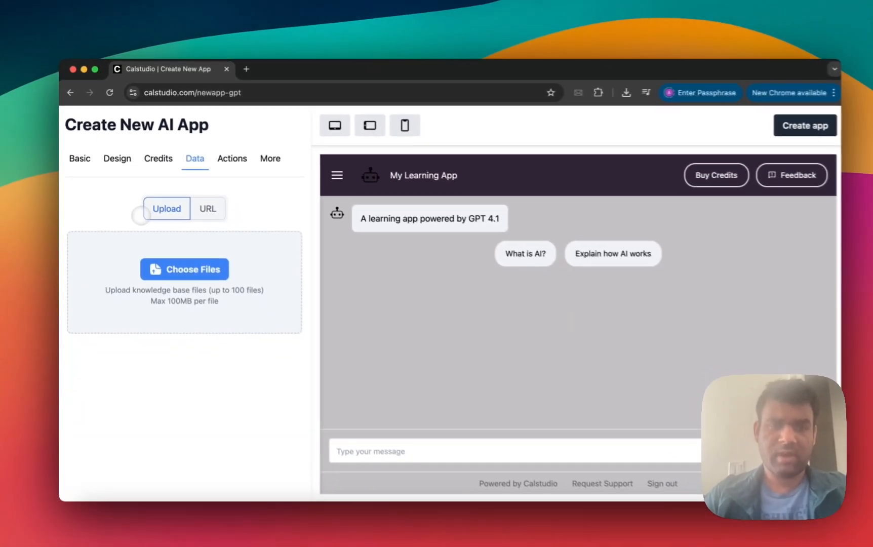
{"action": "left_click", "coordinate": [203, 204]}
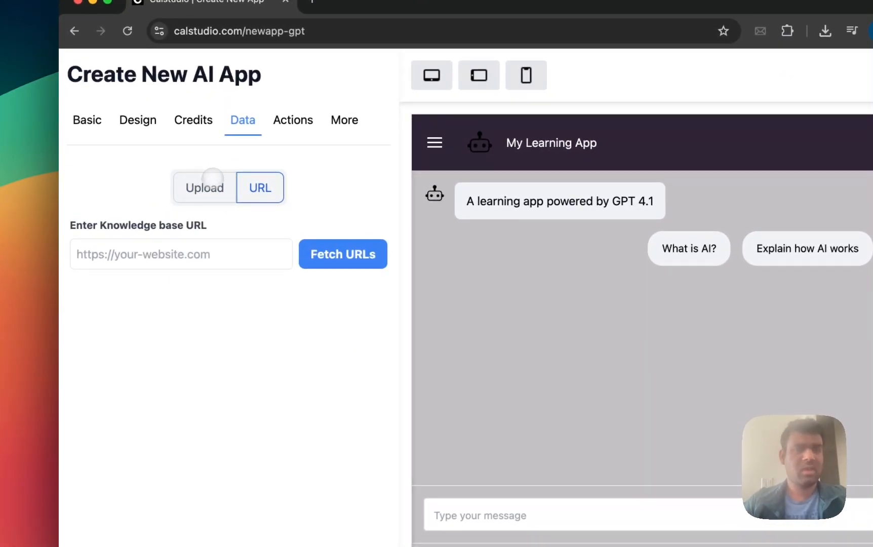
{"action": "left_click", "coordinate": [212, 178]}
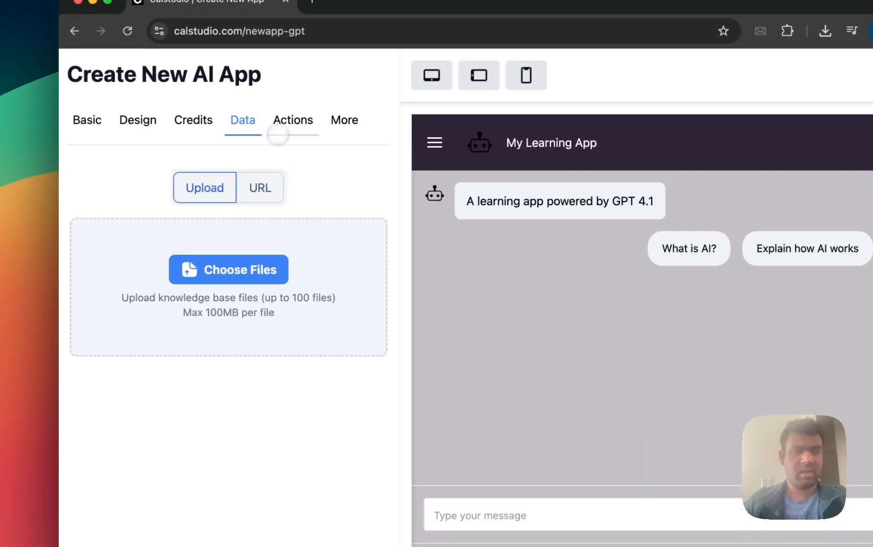
{"action": "left_click", "coordinate": [283, 119]}
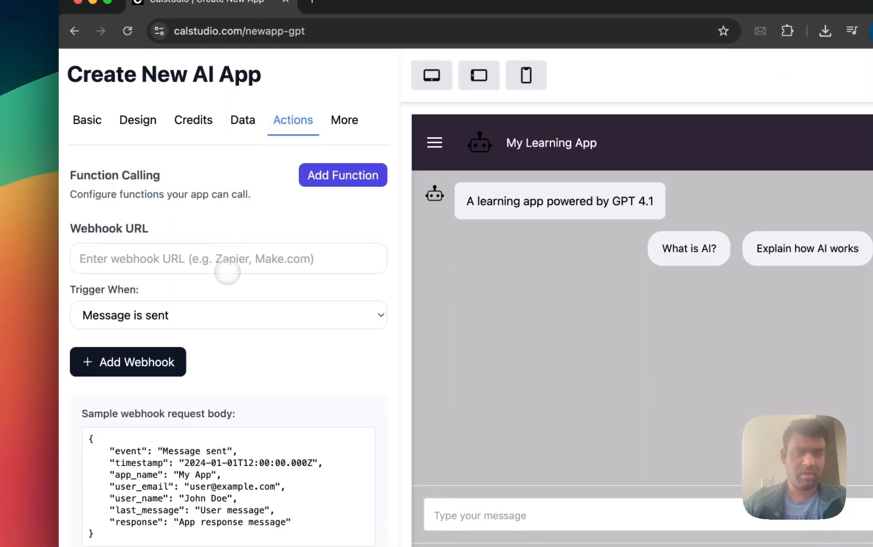
Step: Try the Custom conditions trigger for the webhook and put the cursor in its custom condition prompt
{"action": "left_click", "coordinate": [222, 327]}
{"action": "left_click", "coordinate": [221, 312]}
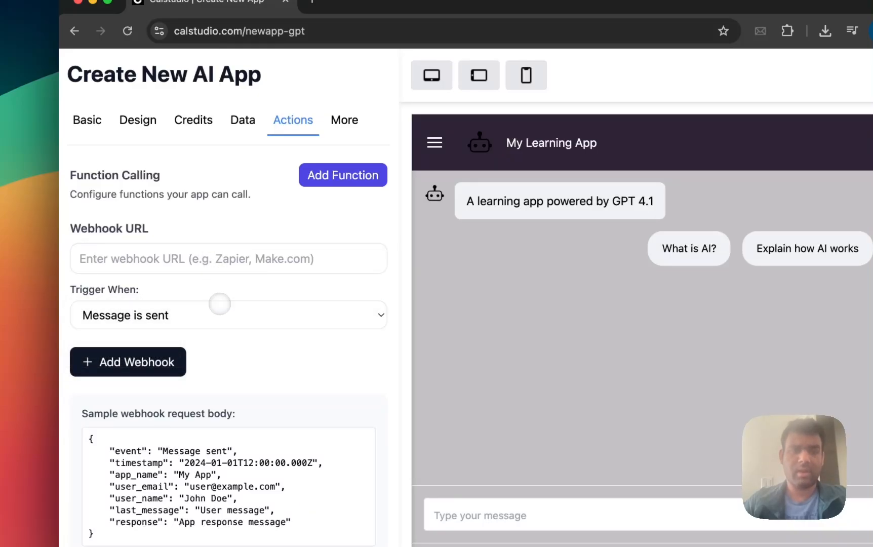
{"action": "left_click", "coordinate": [223, 317]}
{"action": "left_click", "coordinate": [220, 354]}
{"action": "left_click", "coordinate": [219, 358]}
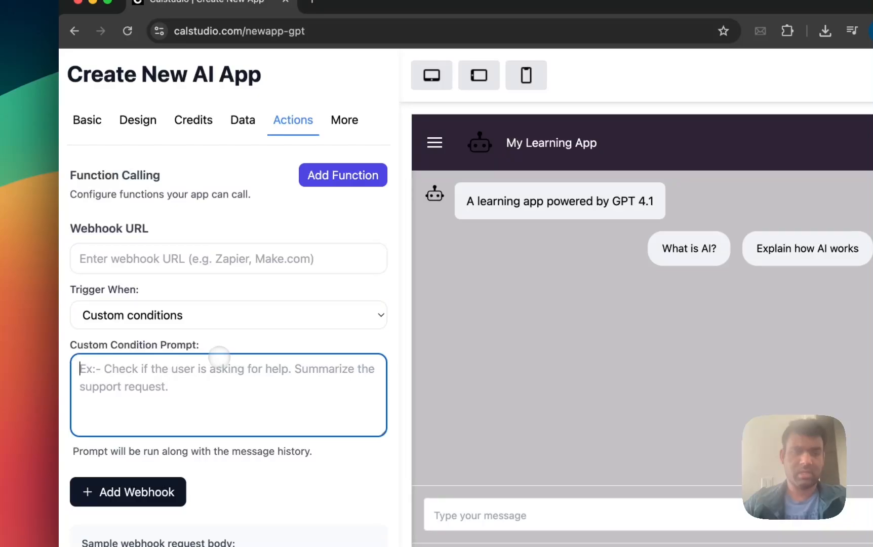
{"action": "scroll", "coordinate": [220, 357], "scroll_direction": "down", "scroll_amount": 5}
{"action": "scroll", "coordinate": [228, 368], "scroll_direction": "up", "scroll_amount": 5}
{"action": "scroll", "coordinate": [231, 386], "scroll_direction": "down", "scroll_amount": 5}
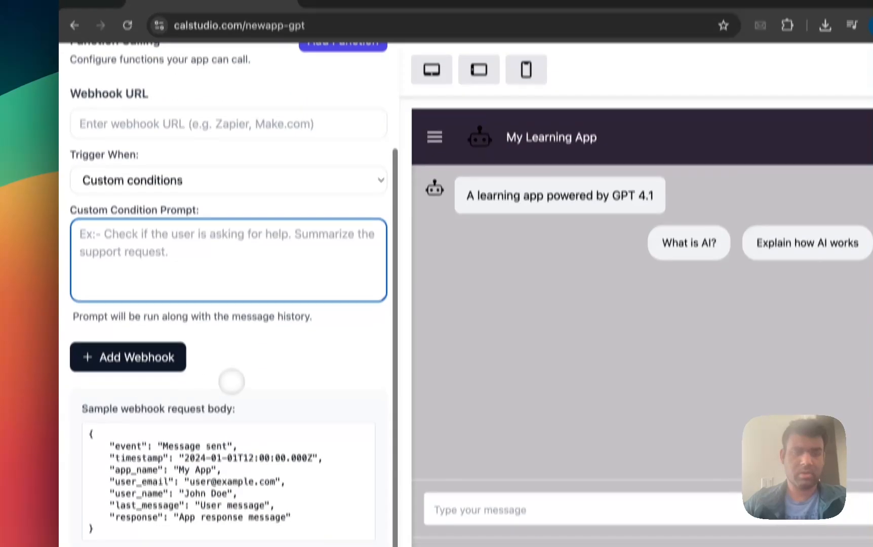
Step: Examine the sample webhook request body and set the webhook trigger to New user signs up
{"action": "left_click_drag", "start_coordinate": [91, 435], "coordinate": [211, 526]}
{"action": "left_click", "coordinate": [211, 521]}
{"action": "scroll", "coordinate": [211, 471], "scroll_direction": "up", "scroll_amount": 5}
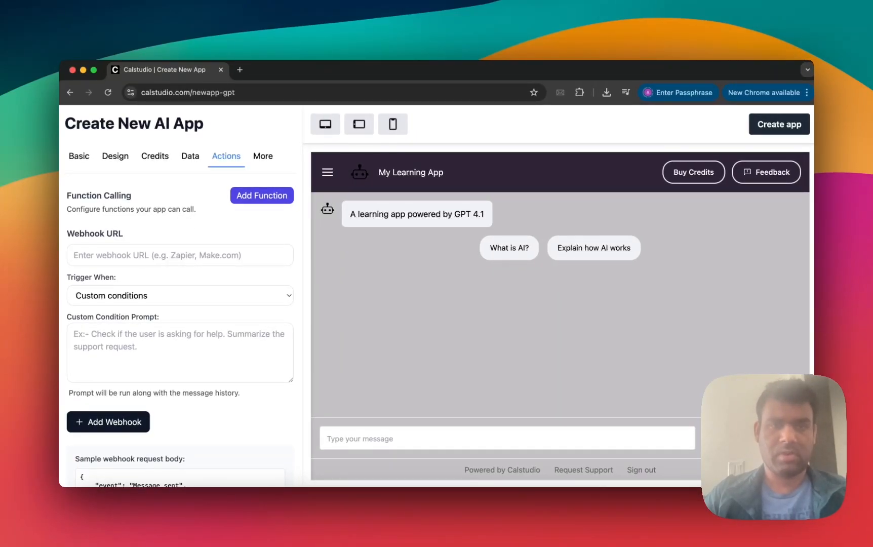
{"action": "left_click", "coordinate": [165, 296]}
{"action": "left_click", "coordinate": [145, 281]}
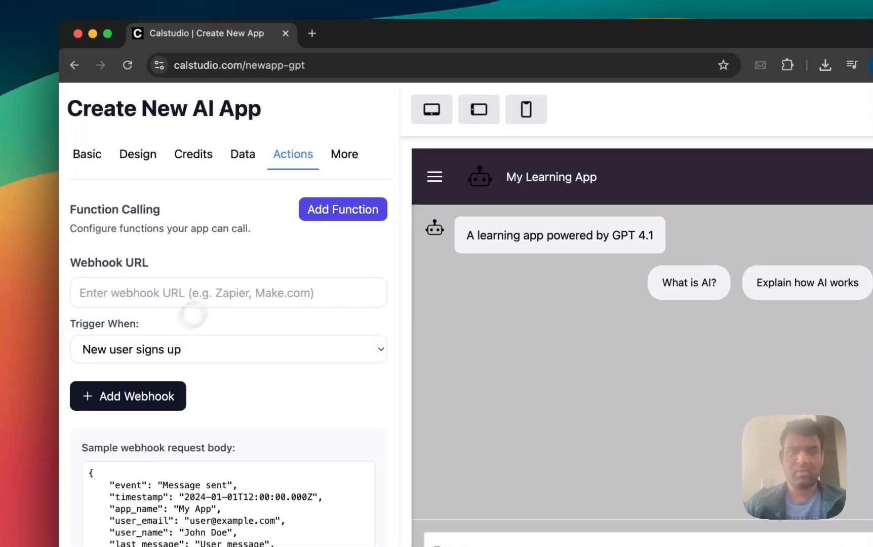
Step: Examine the additional app settings, covering access code, login language, response size, temperature, and the optional tools and features
{"action": "left_click", "coordinate": [344, 152]}
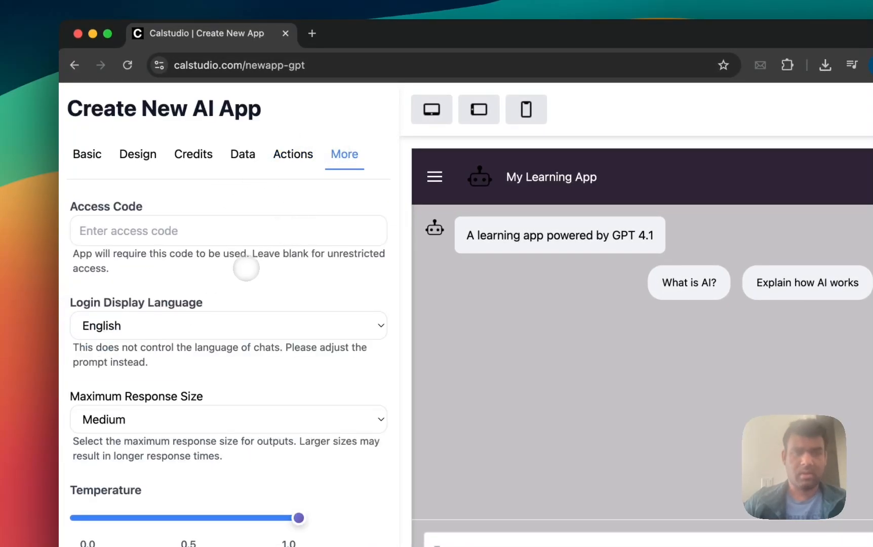
{"action": "scroll", "coordinate": [244, 270], "scroll_direction": "down", "scroll_amount": 1}
{"action": "scroll", "coordinate": [244, 271], "scroll_direction": "up", "scroll_amount": 1}
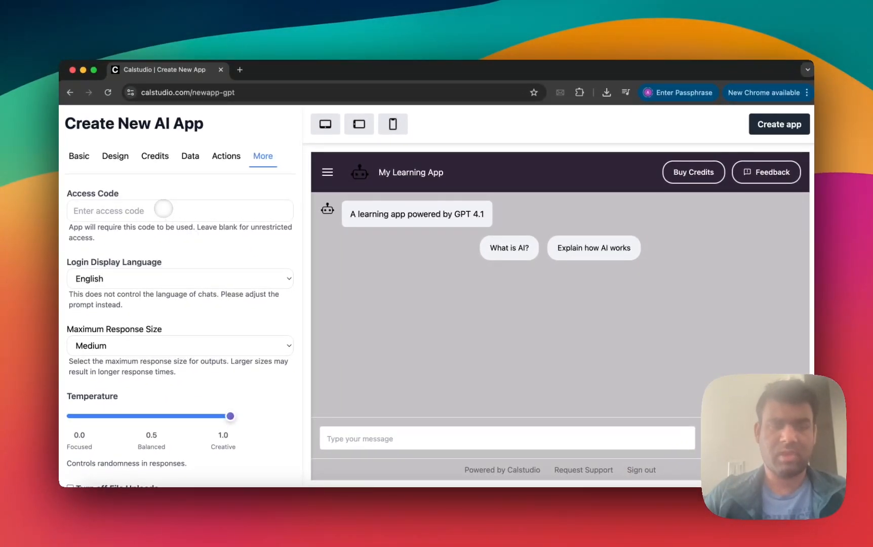
{"action": "scroll", "coordinate": [168, 229], "scroll_direction": "down", "scroll_amount": 5}
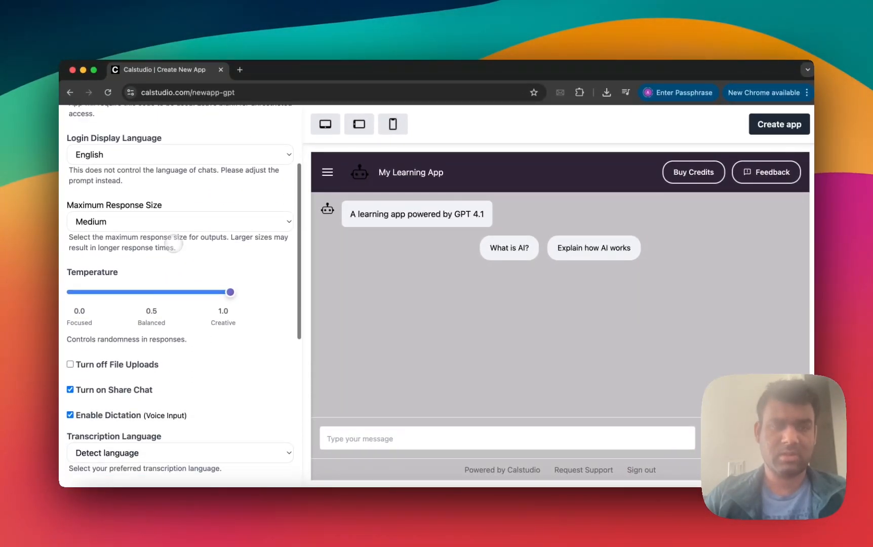
{"action": "scroll", "coordinate": [173, 244], "scroll_direction": "down", "scroll_amount": 7}
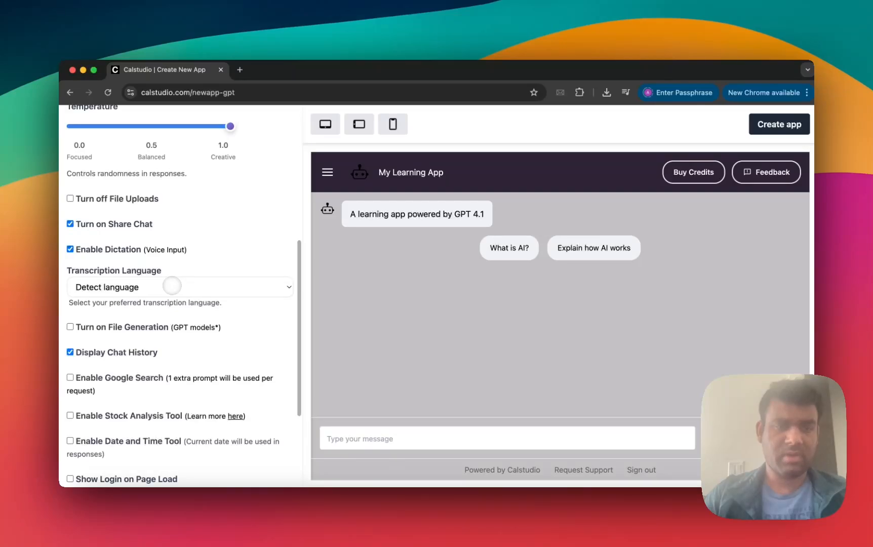
{"action": "scroll", "coordinate": [172, 285], "scroll_direction": "down", "scroll_amount": 5}
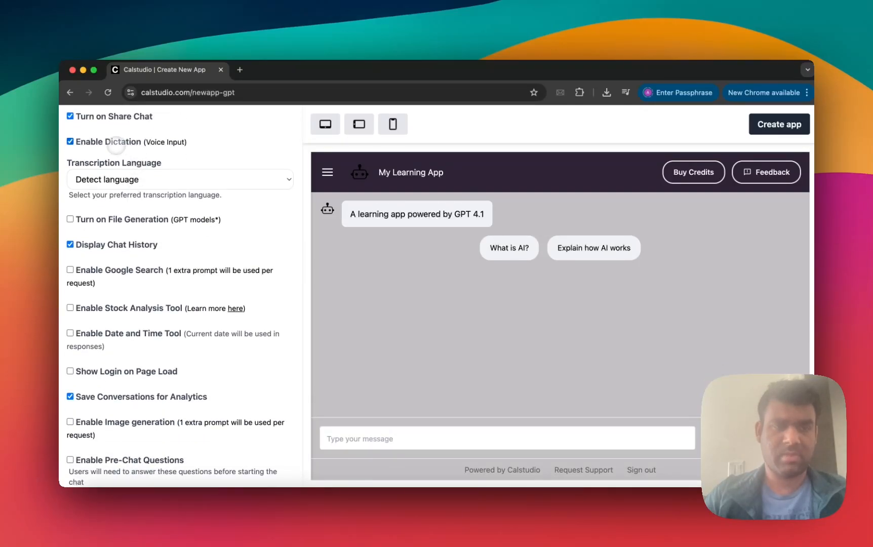
{"action": "scroll", "coordinate": [144, 207], "scroll_direction": "down", "scroll_amount": 2}
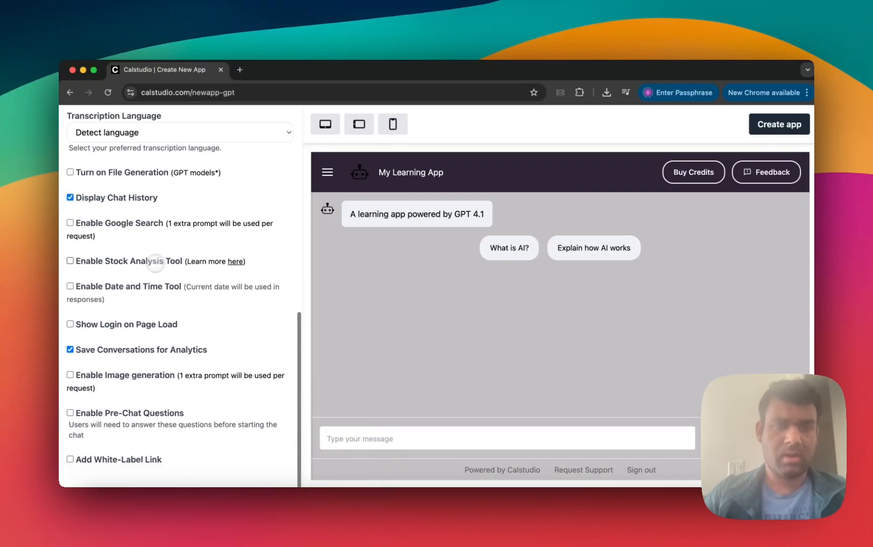
{"action": "scroll", "coordinate": [135, 190], "scroll_direction": "up", "scroll_amount": 15}
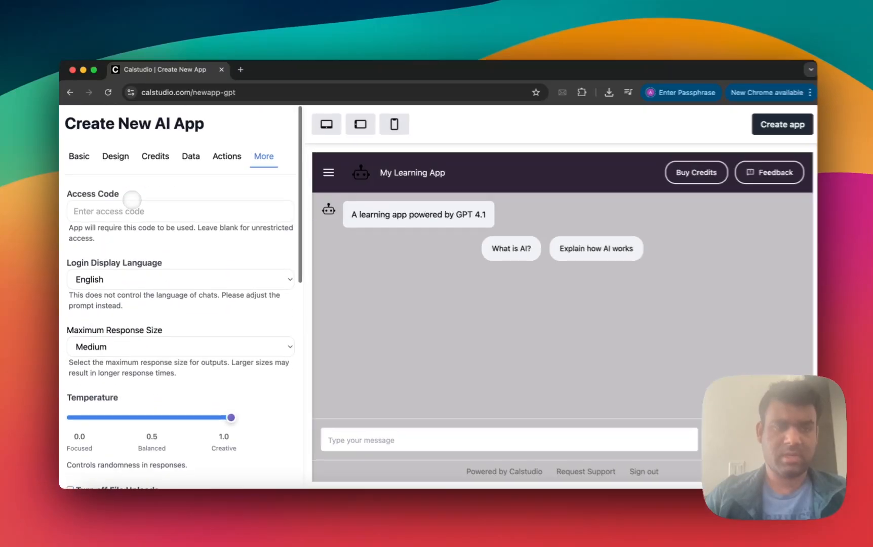
Step: Create the app with the current configuration and dismiss the success message
{"action": "left_click", "coordinate": [114, 154]}
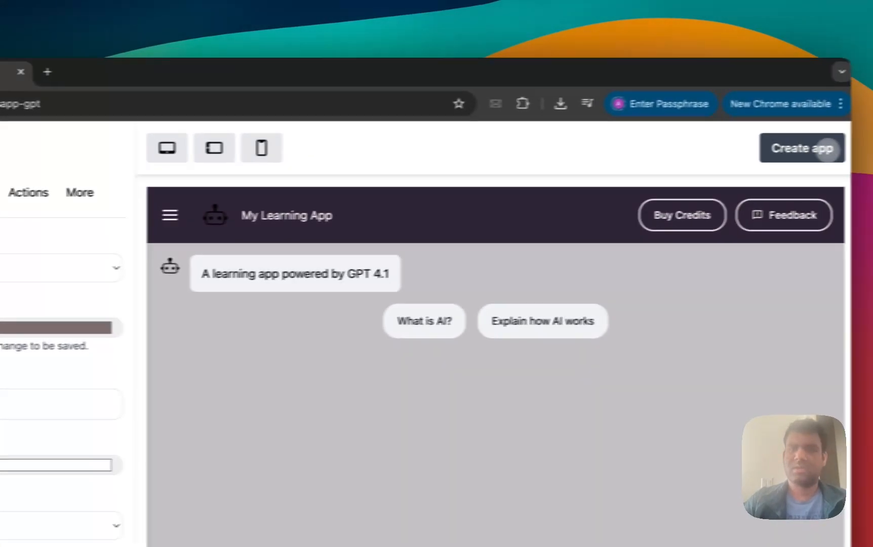
{"action": "left_click", "coordinate": [806, 147]}
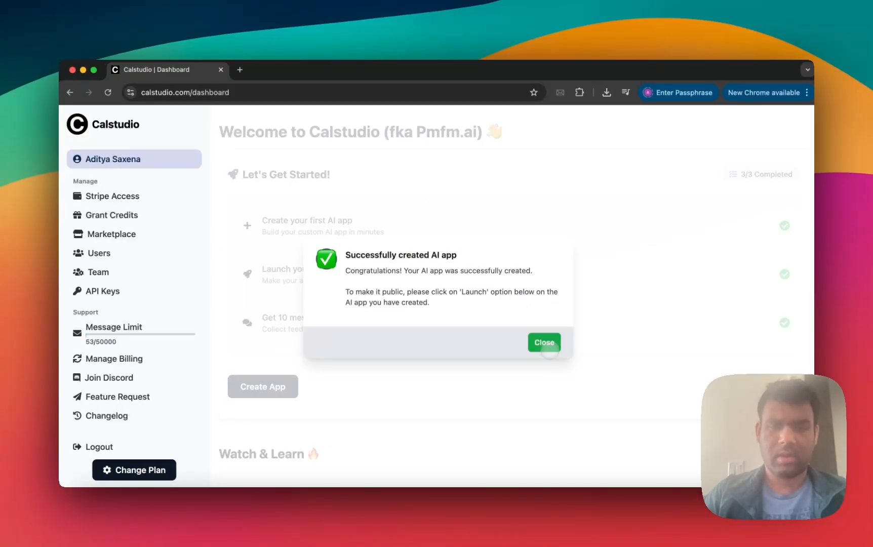
{"action": "left_click", "coordinate": [548, 347]}
Step: Open GPT4LearningDemoApp in test mode from the list of AI apps
{"action": "scroll", "coordinate": [506, 319], "scroll_direction": "down", "scroll_amount": 10}
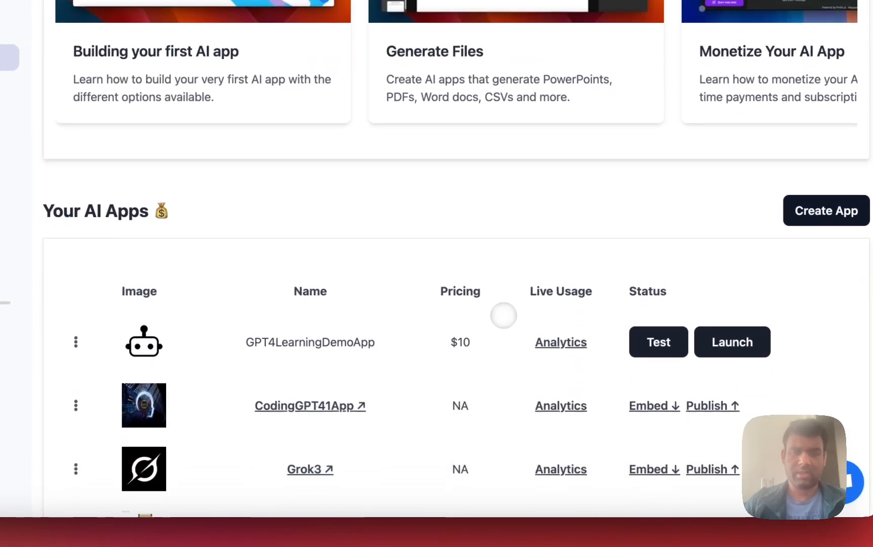
{"action": "scroll", "coordinate": [503, 315], "scroll_direction": "down", "scroll_amount": 1}
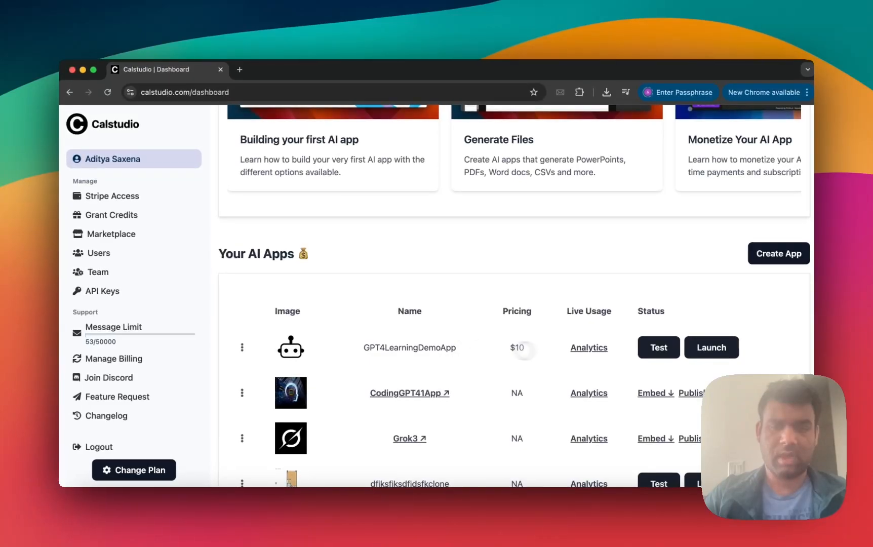
{"action": "scroll", "coordinate": [654, 346], "scroll_direction": "down", "scroll_amount": 1}
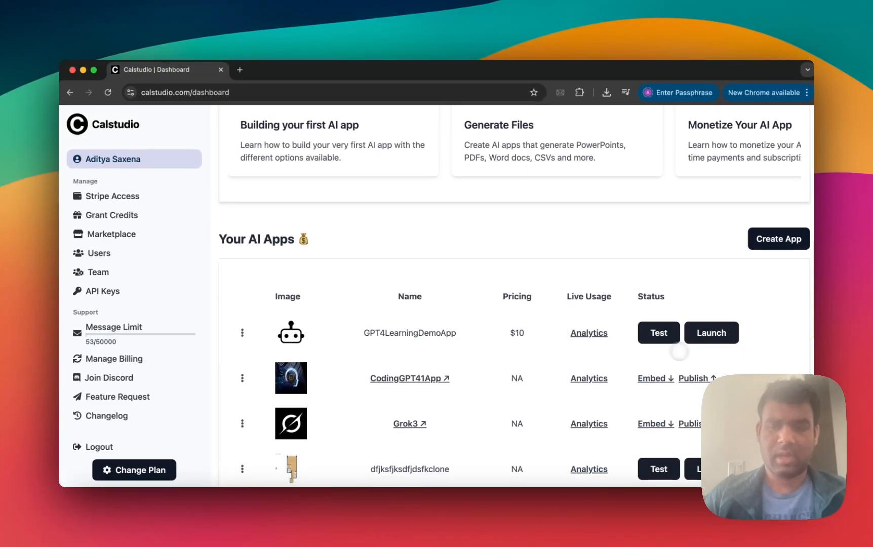
{"action": "left_click", "coordinate": [648, 333]}
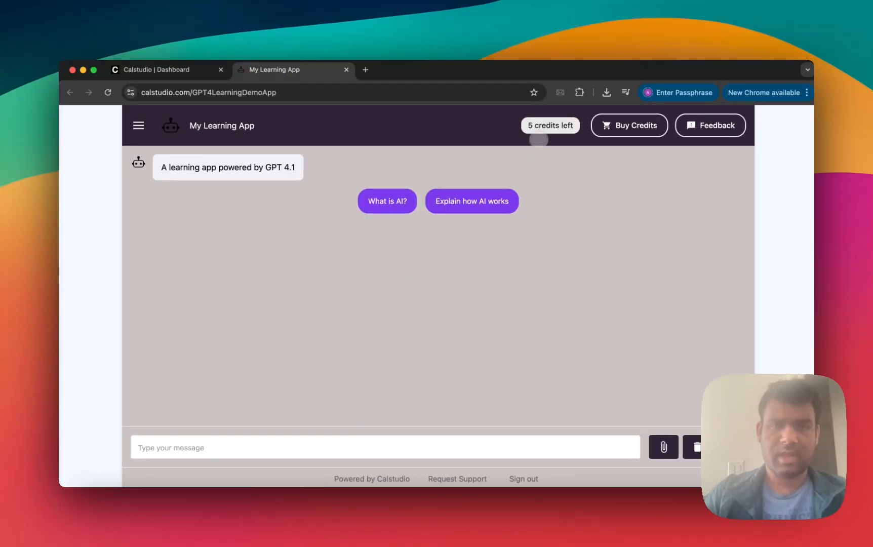
Step: Check the credit purchase form in the test app and close it without paying
{"action": "left_click", "coordinate": [614, 125]}
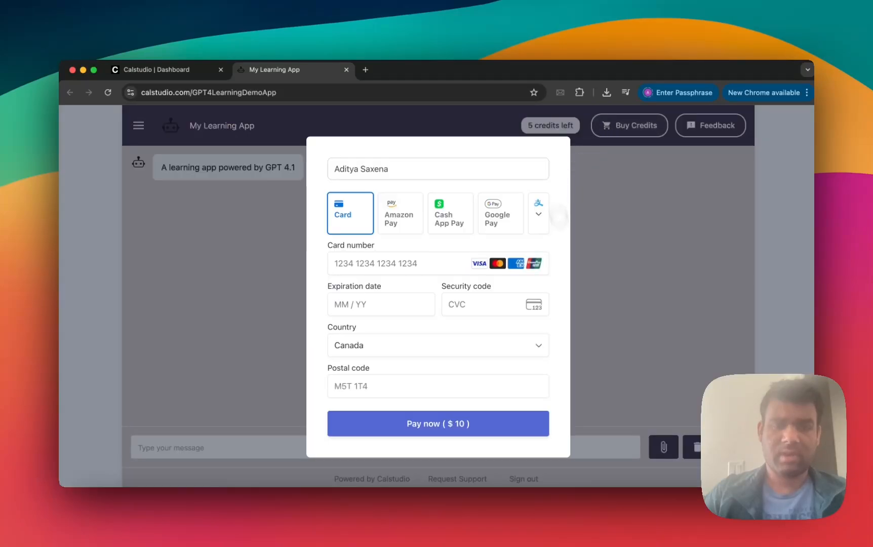
{"action": "left_click", "coordinate": [625, 307]}
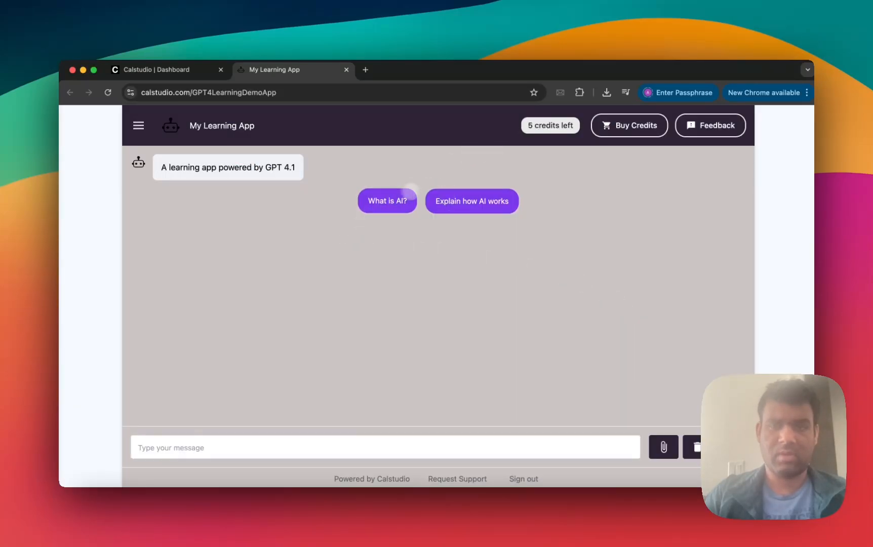
{"action": "left_click", "coordinate": [602, 118]}
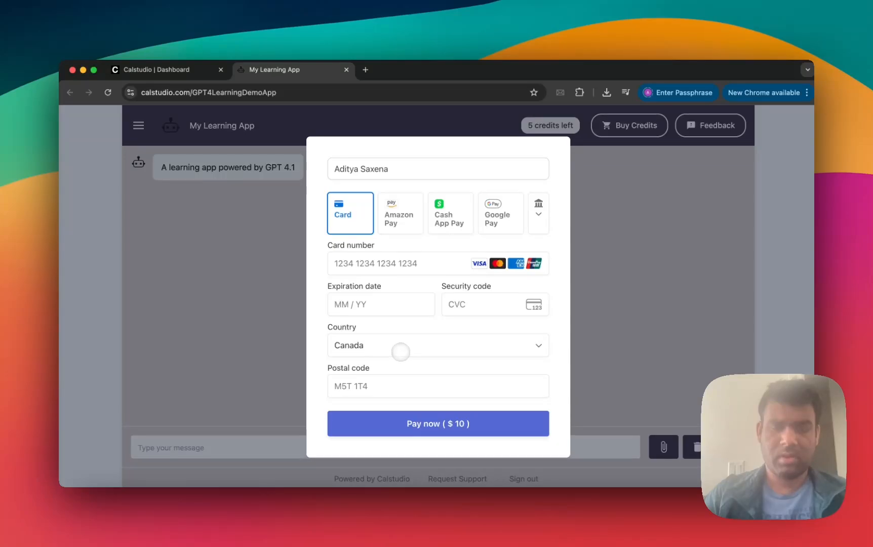
{"action": "left_click", "coordinate": [612, 298]}
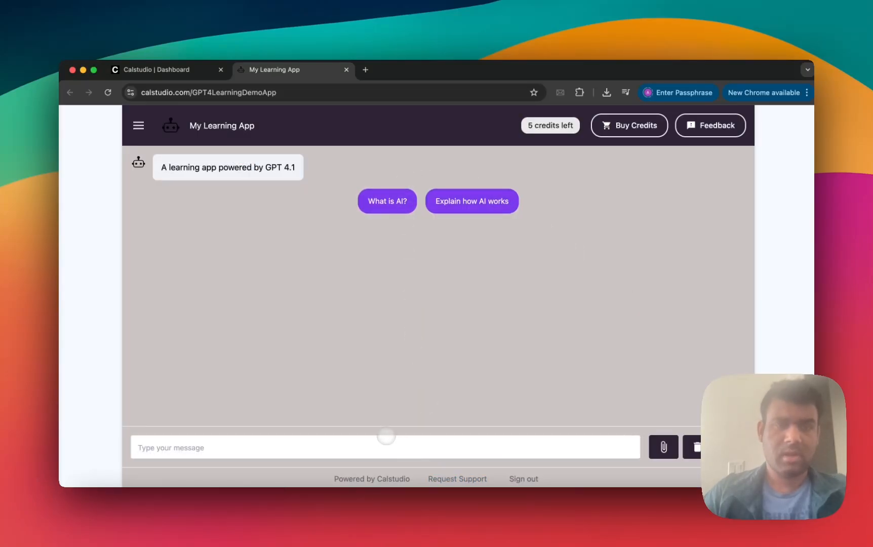
Step: Send the "What is AI?" conversation starter and review the generated answer
{"action": "left_click", "coordinate": [380, 437]}
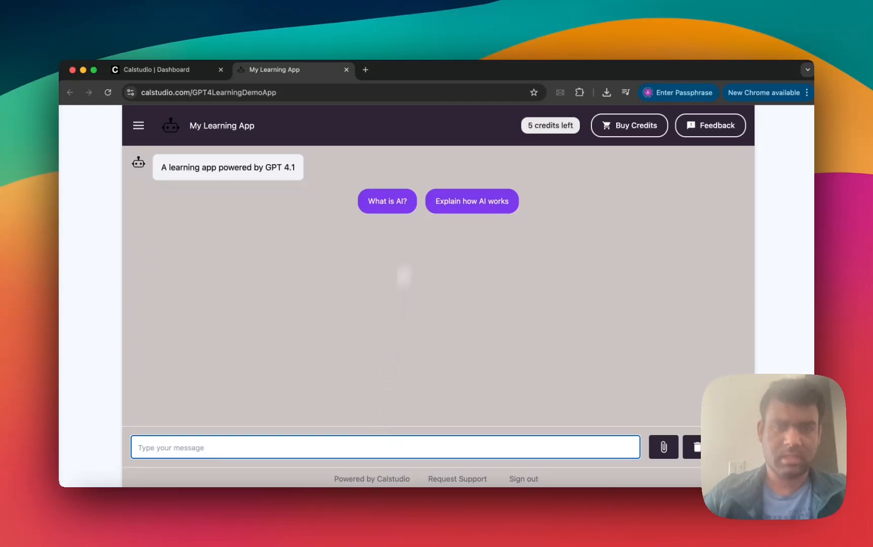
{"action": "left_click", "coordinate": [389, 200]}
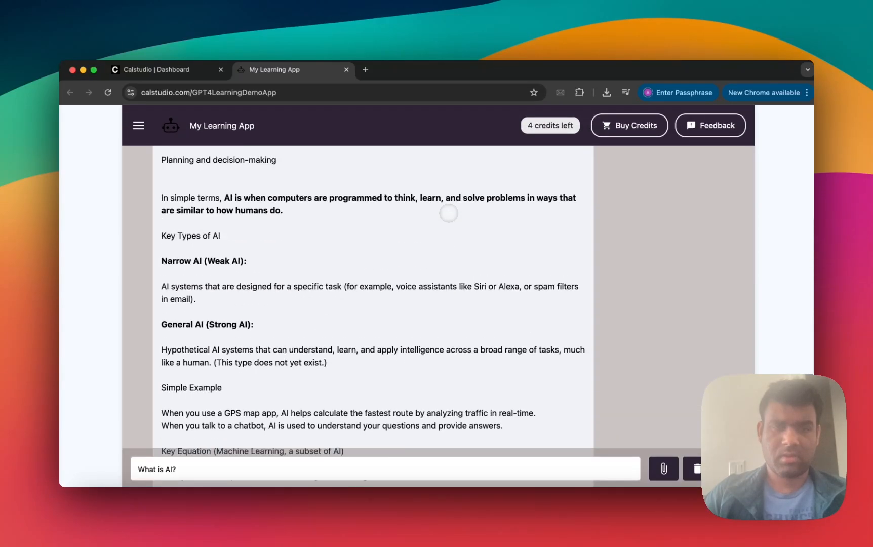
{"action": "scroll", "coordinate": [449, 213], "scroll_direction": "up", "scroll_amount": 5}
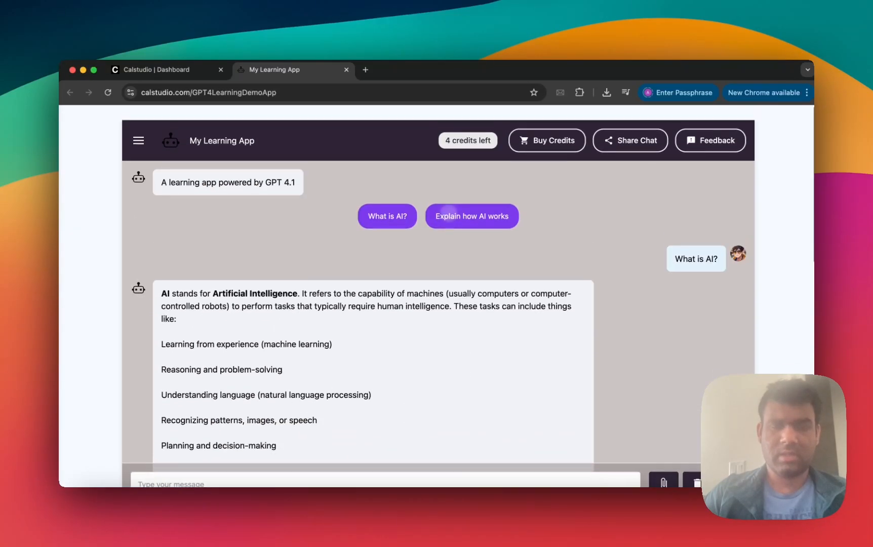
{"action": "scroll", "coordinate": [493, 328], "scroll_direction": "down", "scroll_amount": 1}
{"action": "scroll", "coordinate": [493, 304], "scroll_direction": "up", "scroll_amount": 1}
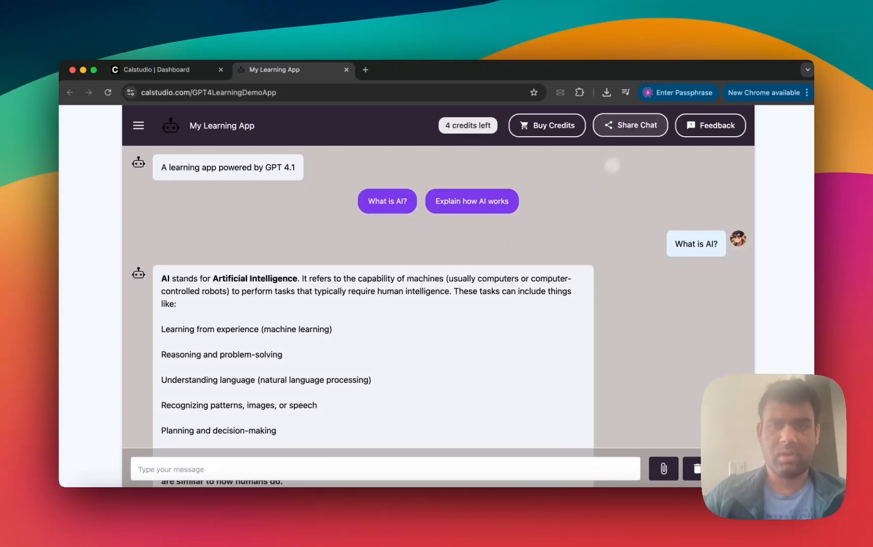
Step: Check the Share Chat option and the feedback form, cancelling the feedback without submitting any
{"action": "left_click", "coordinate": [630, 126]}
{"action": "left_click", "coordinate": [529, 345]}
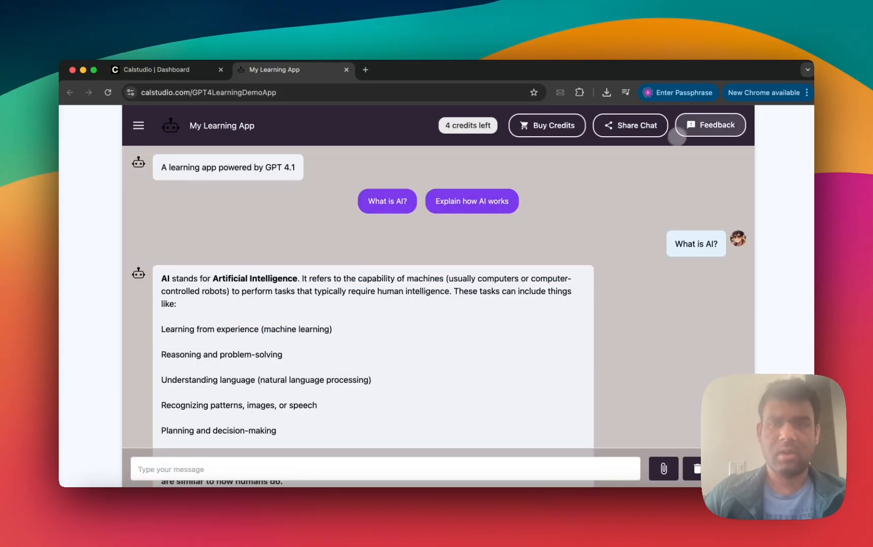
{"action": "left_click", "coordinate": [712, 124]}
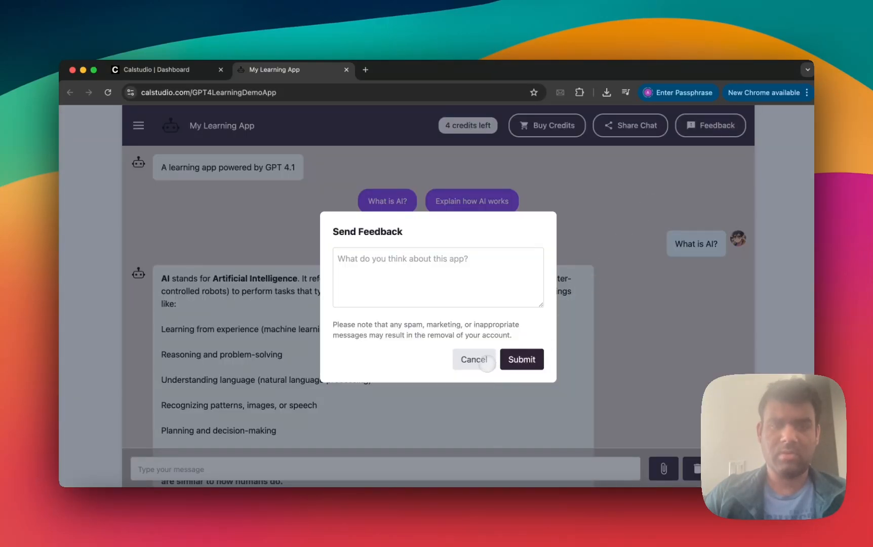
{"action": "left_click", "coordinate": [486, 362]}
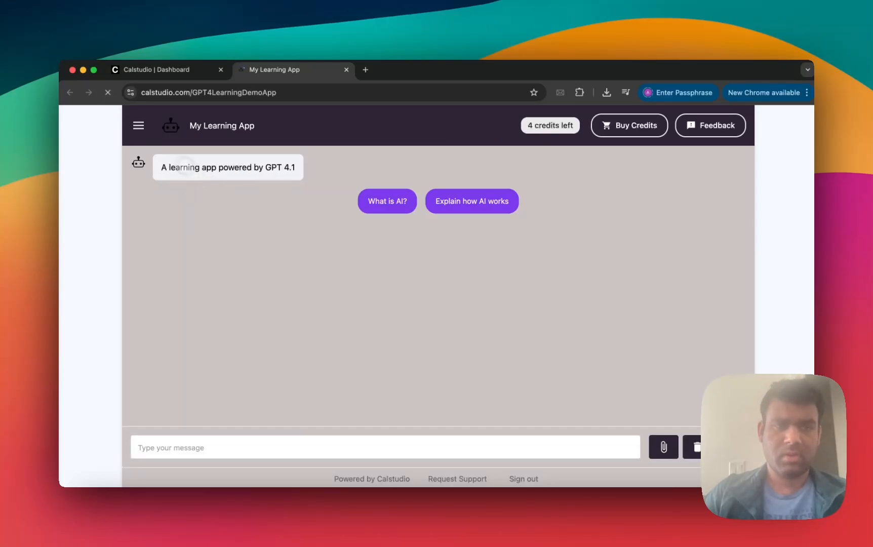
Step: Reopen the "What is AI?" conversation from the chat history
{"action": "left_click", "coordinate": [138, 125]}
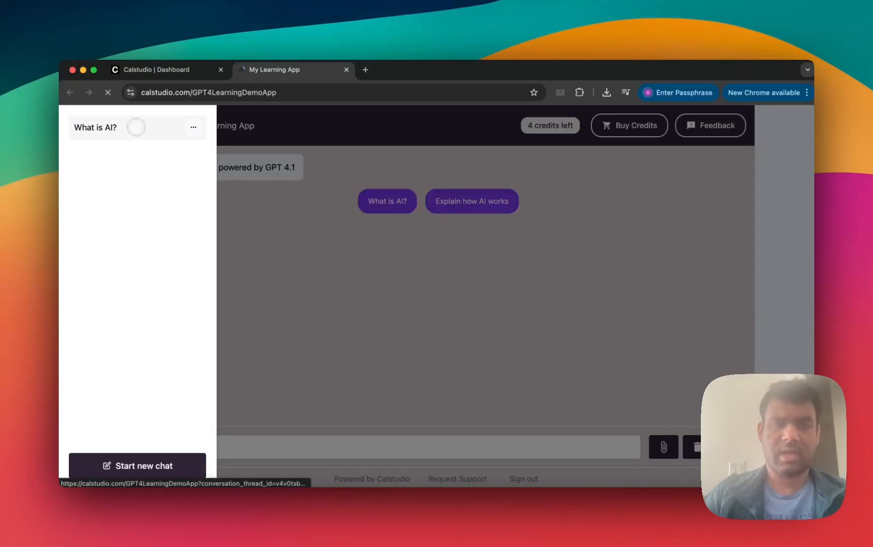
{"action": "left_click", "coordinate": [136, 128]}
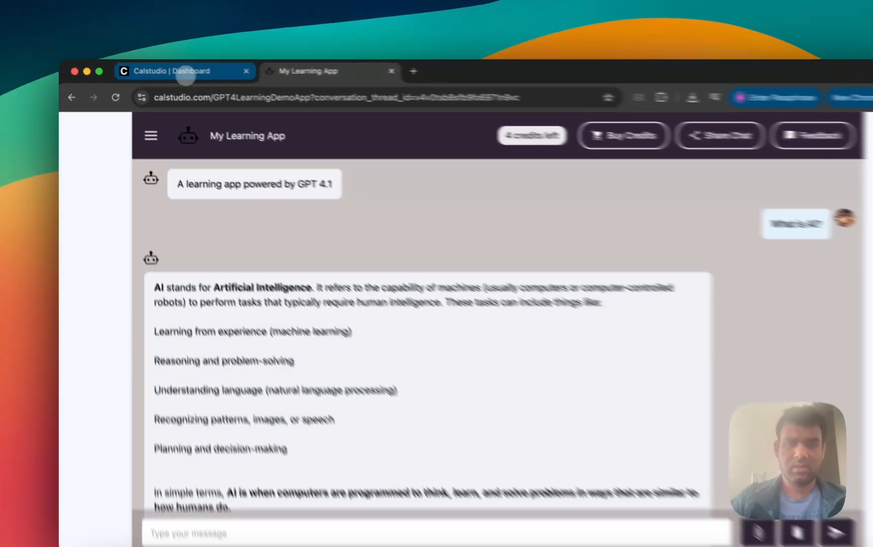
Step: Return to the dashboard and launch GPT4LearningDemoApp publicly, confirming the launch
{"action": "left_click", "coordinate": [154, 69]}
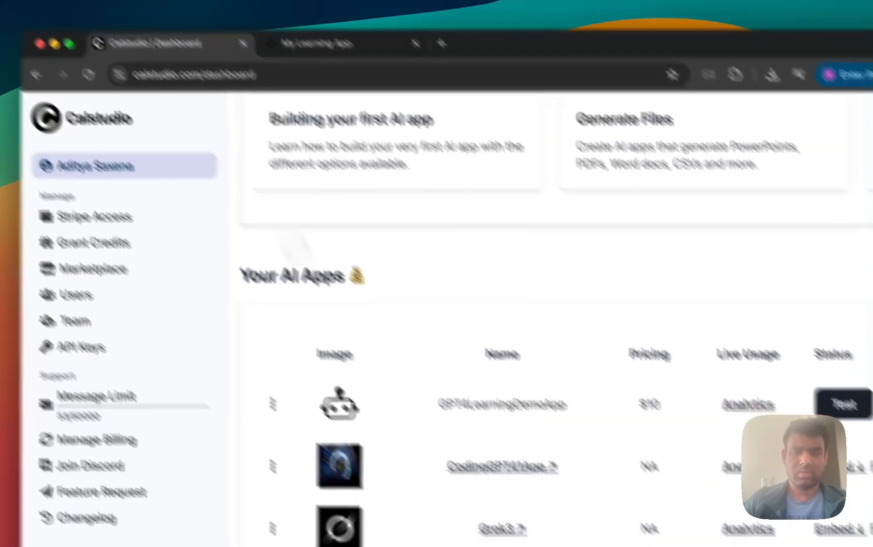
{"action": "scroll", "coordinate": [284, 283], "scroll_direction": "down", "scroll_amount": 1}
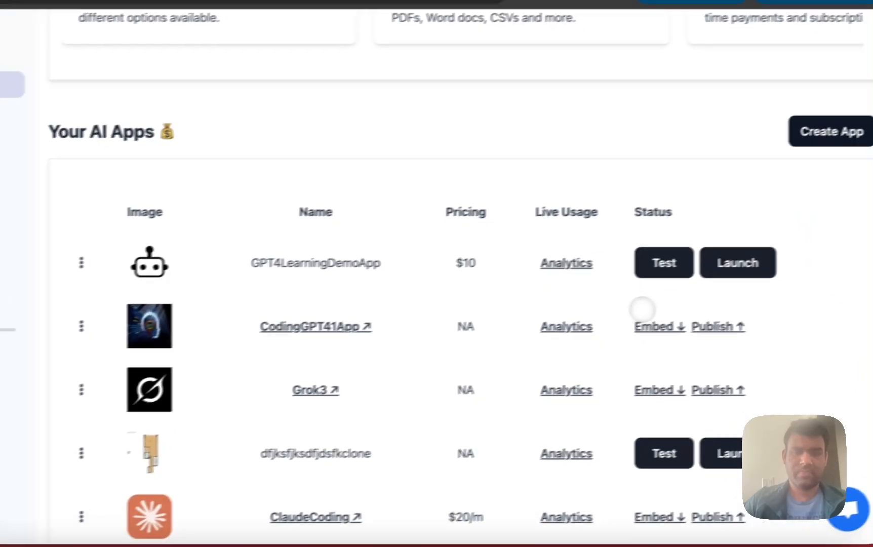
{"action": "left_click", "coordinate": [738, 263]}
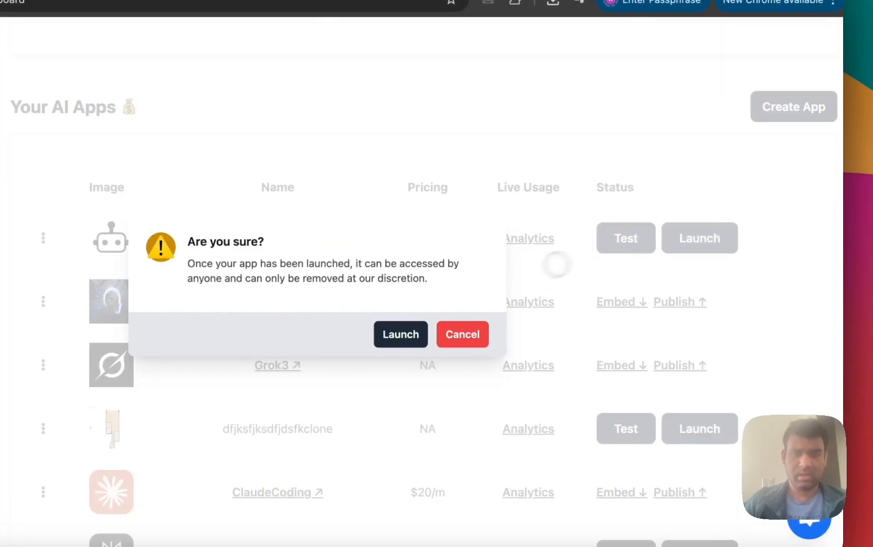
{"action": "left_click", "coordinate": [408, 335]}
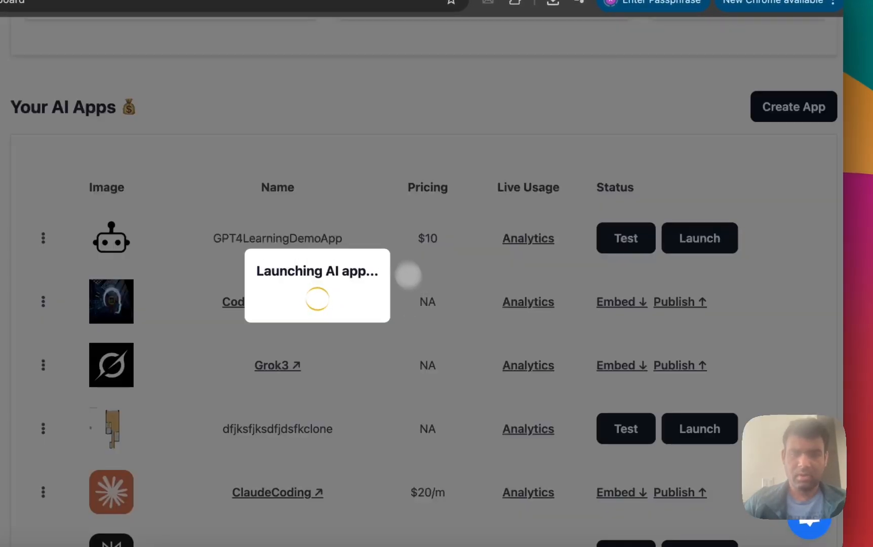
Step: Dismiss the launch notice and examine the embed code options for GPT4LearningDemoApp, closing them when done
{"action": "scroll", "coordinate": [386, 240], "scroll_direction": "down", "scroll_amount": 1}
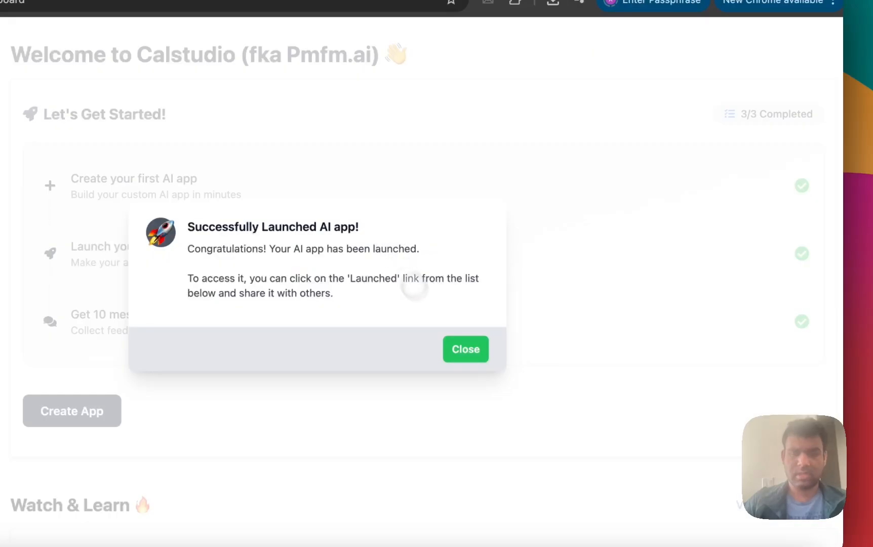
{"action": "left_click", "coordinate": [446, 339]}
{"action": "scroll", "coordinate": [456, 344], "scroll_direction": "down", "scroll_amount": 15}
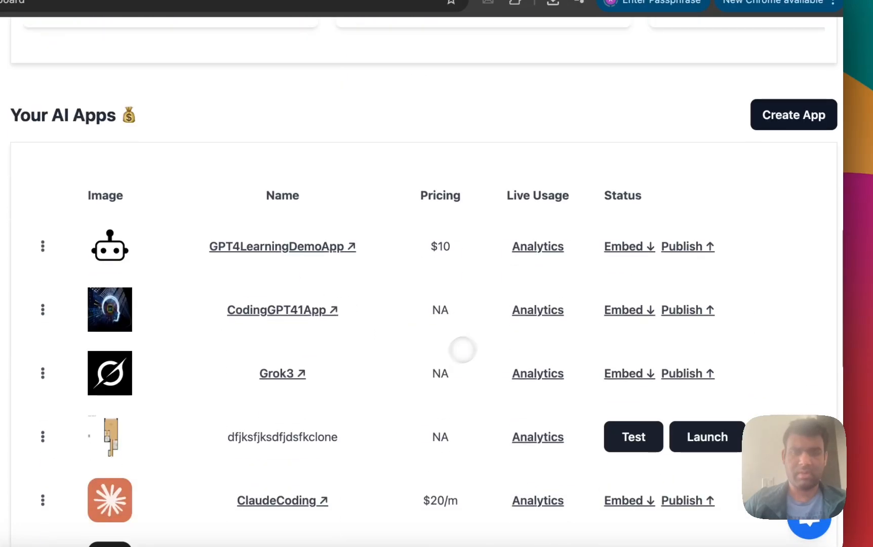
{"action": "left_click", "coordinate": [626, 248]}
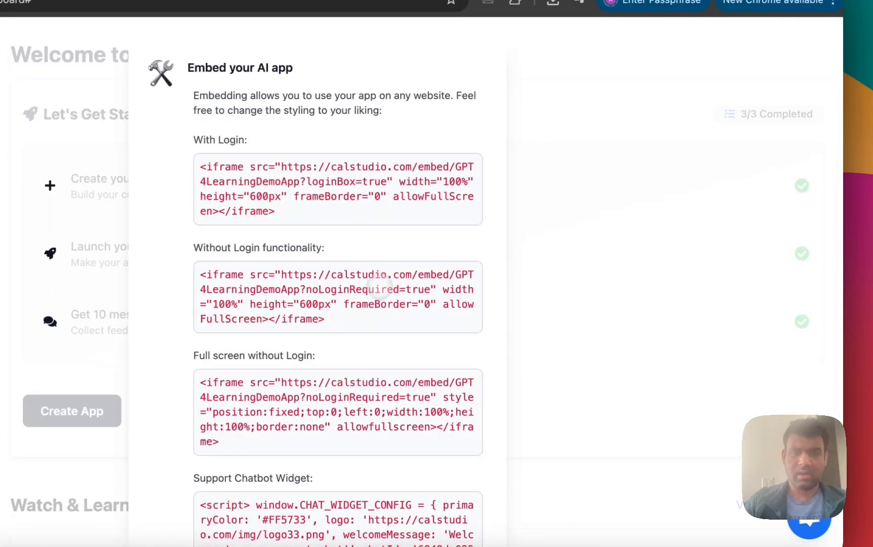
{"action": "scroll", "coordinate": [379, 285], "scroll_direction": "down", "scroll_amount": 5}
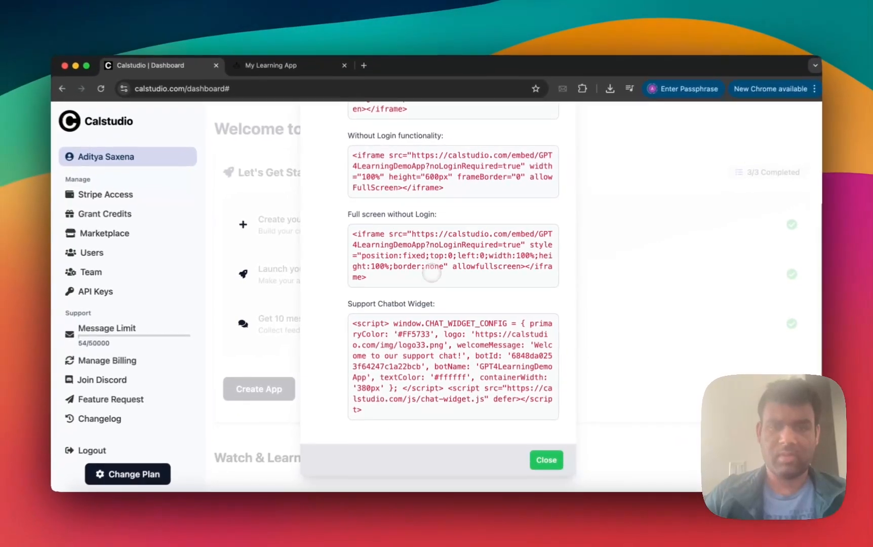
{"action": "scroll", "coordinate": [431, 273], "scroll_direction": "up", "scroll_amount": 3}
{"action": "scroll", "coordinate": [431, 273], "scroll_direction": "down", "scroll_amount": 3}
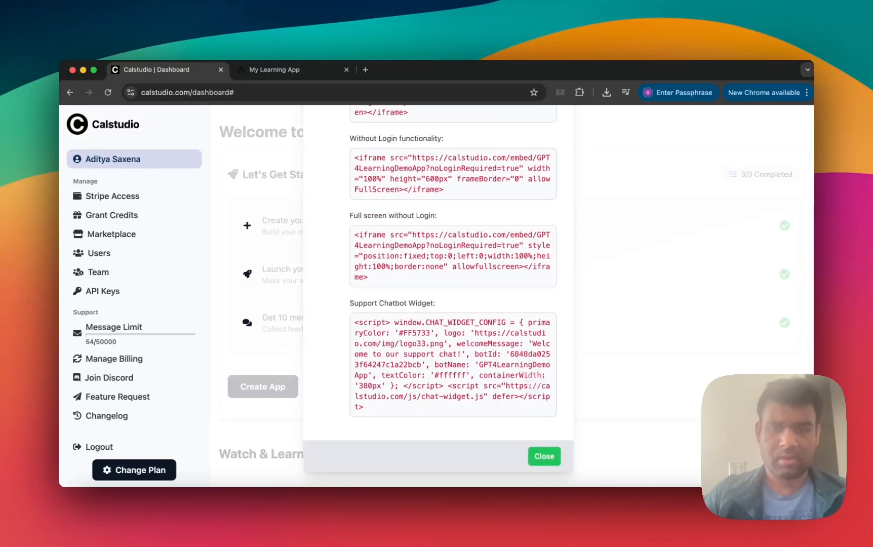
{"action": "left_click", "coordinate": [552, 460]}
Step: Check the publishing options for GPT4LearningDemoApp, including the custom domain form, without publishing to any domain
{"action": "scroll", "coordinate": [554, 456], "scroll_direction": "down", "scroll_amount": 10}
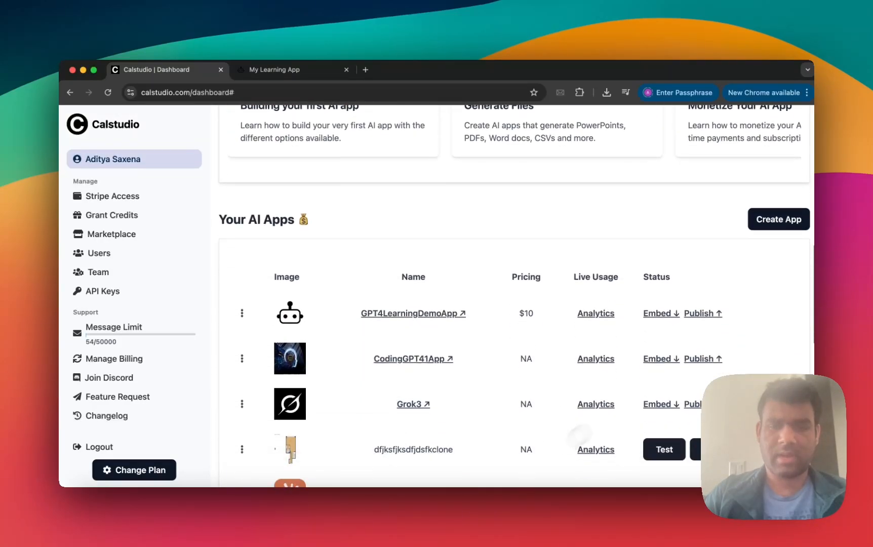
{"action": "left_click", "coordinate": [701, 315]}
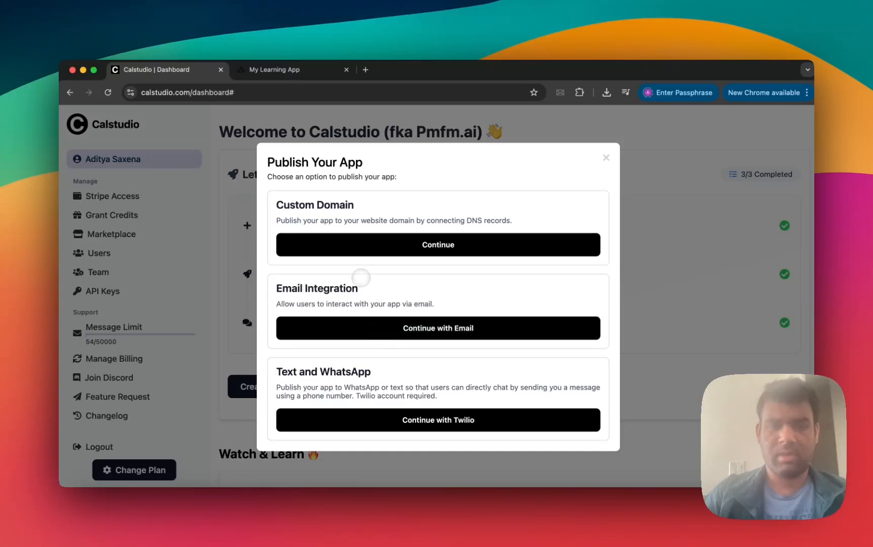
{"action": "left_click", "coordinate": [380, 244]}
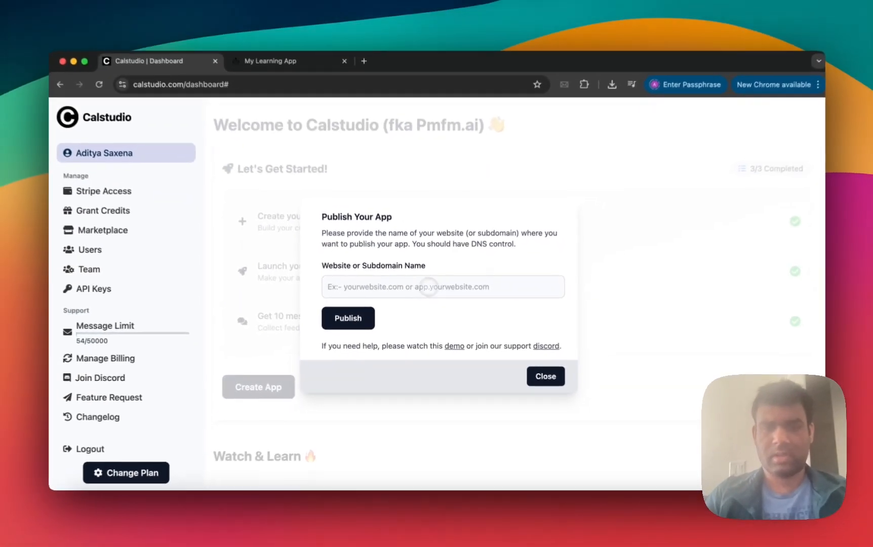
{"action": "left_click", "coordinate": [542, 376]}
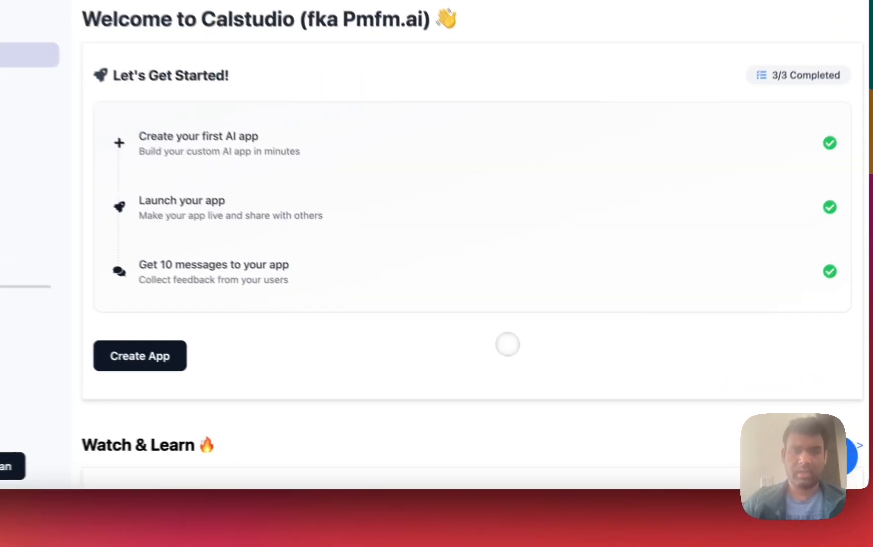
Step: Inspect the Grant Credits form and close it without granting any credits
{"action": "scroll", "coordinate": [500, 337], "scroll_direction": "down", "scroll_amount": 5}
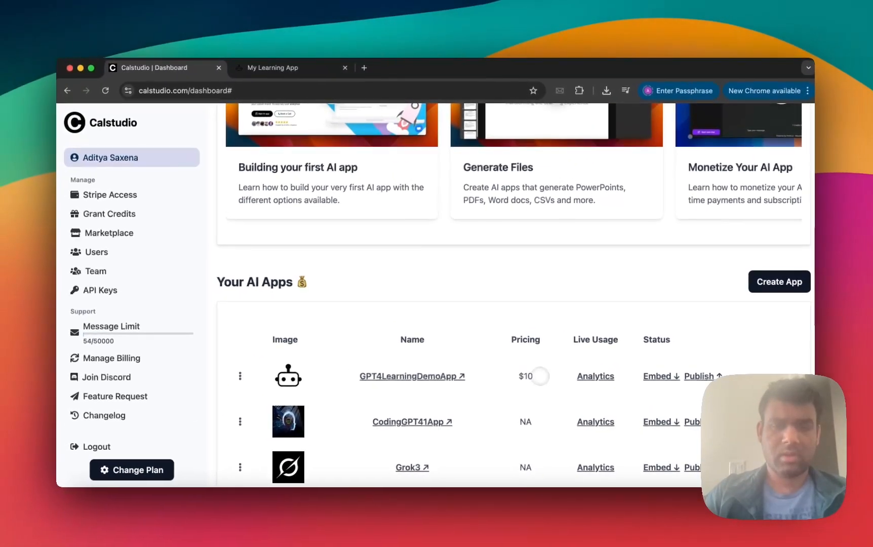
{"action": "scroll", "coordinate": [522, 349], "scroll_direction": "down", "scroll_amount": 3}
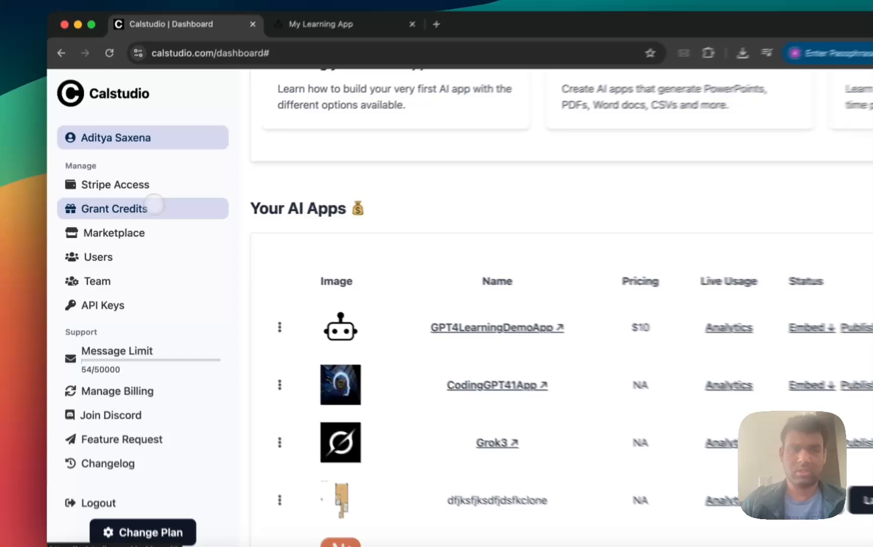
{"action": "left_click", "coordinate": [132, 214]}
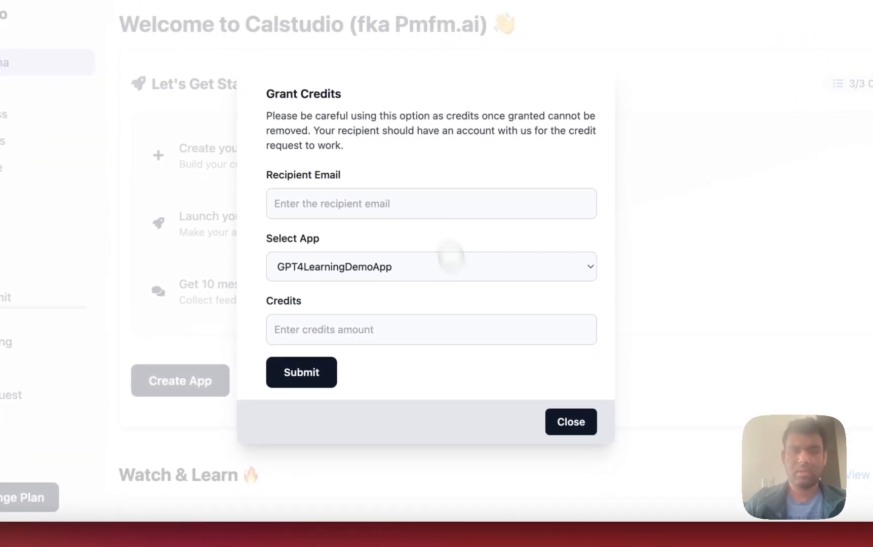
{"action": "left_click", "coordinate": [549, 420]}
Step: Start a new AI studio from the AI Studios section and look over its default page preview
{"action": "scroll", "coordinate": [551, 418], "scroll_direction": "down", "scroll_amount": 4}
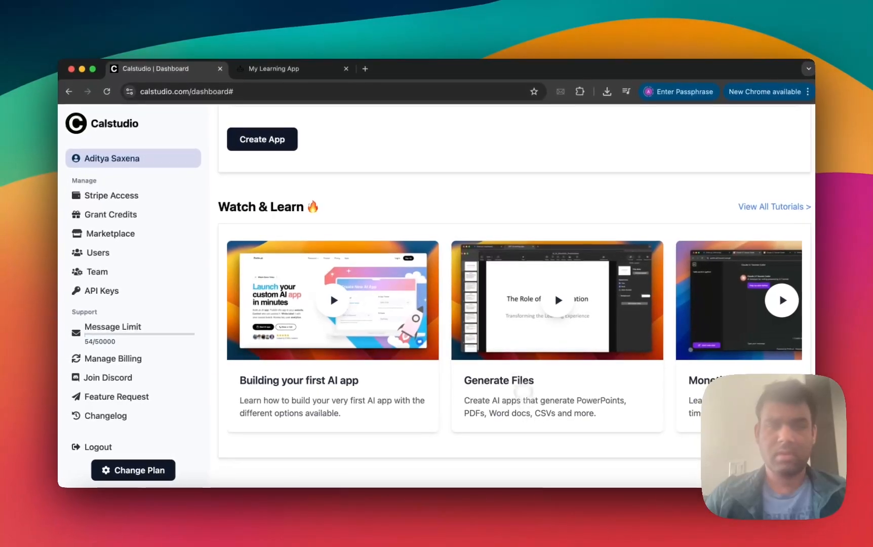
{"action": "scroll", "coordinate": [487, 298], "scroll_direction": "up", "scroll_amount": 5}
{"action": "scroll", "coordinate": [488, 297], "scroll_direction": "up", "scroll_amount": 1}
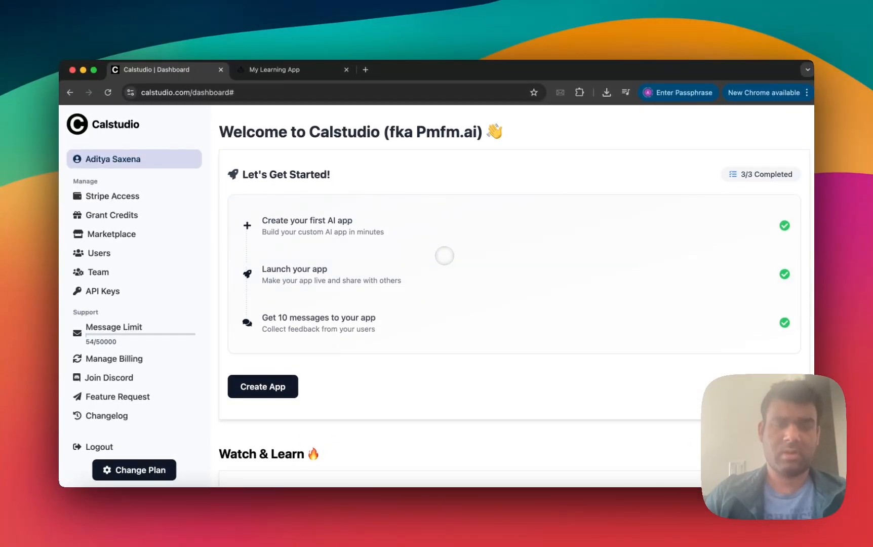
{"action": "scroll", "coordinate": [456, 375], "scroll_direction": "down", "scroll_amount": 15}
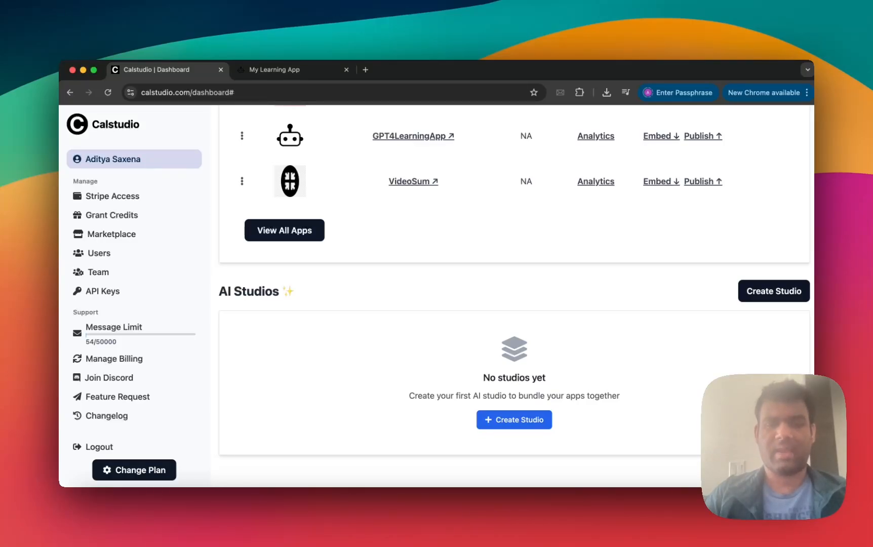
{"action": "left_click", "coordinate": [514, 419]}
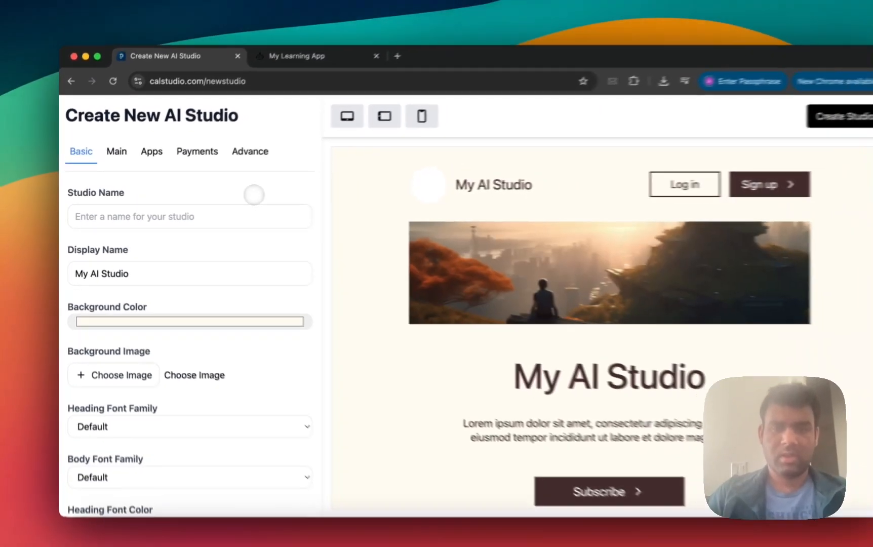
{"action": "scroll", "coordinate": [378, 265], "scroll_direction": "down", "scroll_amount": 8}
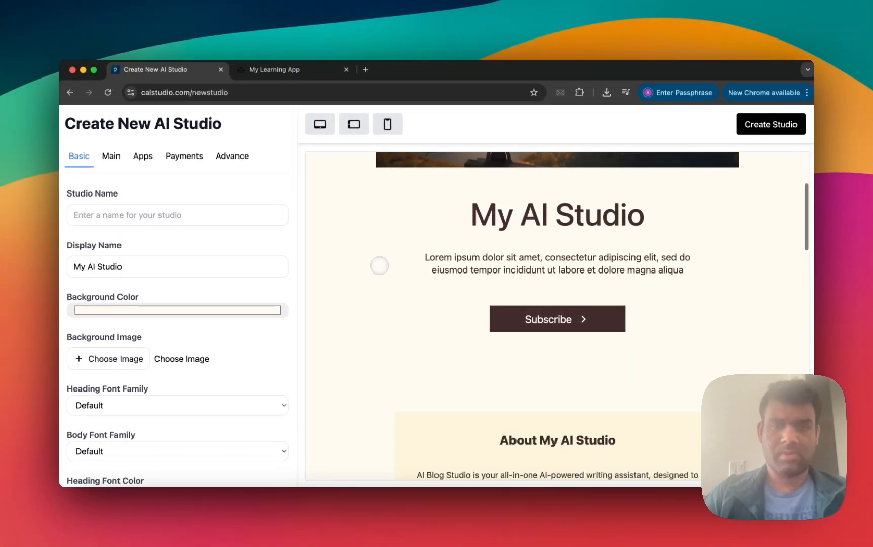
{"action": "scroll", "coordinate": [378, 266], "scroll_direction": "down", "scroll_amount": 10}
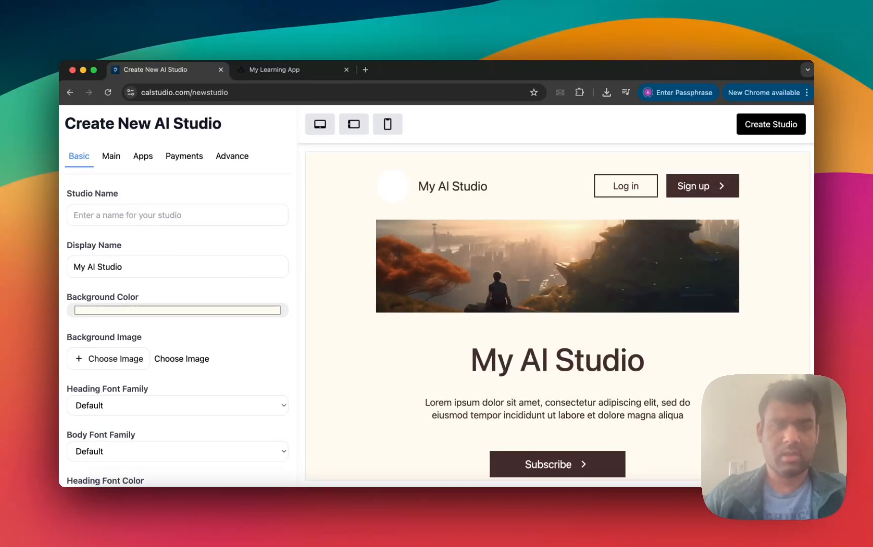
Step: Set the studio name to "MyStudio" and the display name to "My Learning AI Studio"
{"action": "left_click", "coordinate": [122, 215]}
{"action": "type", "text": "MyStudio"}
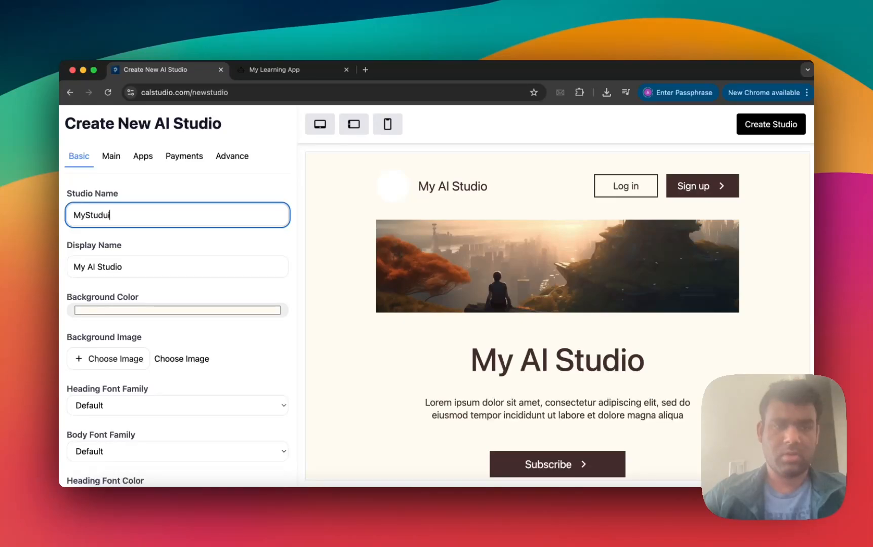
{"action": "scroll", "coordinate": [136, 234], "scroll_direction": "down", "scroll_amount": 1}
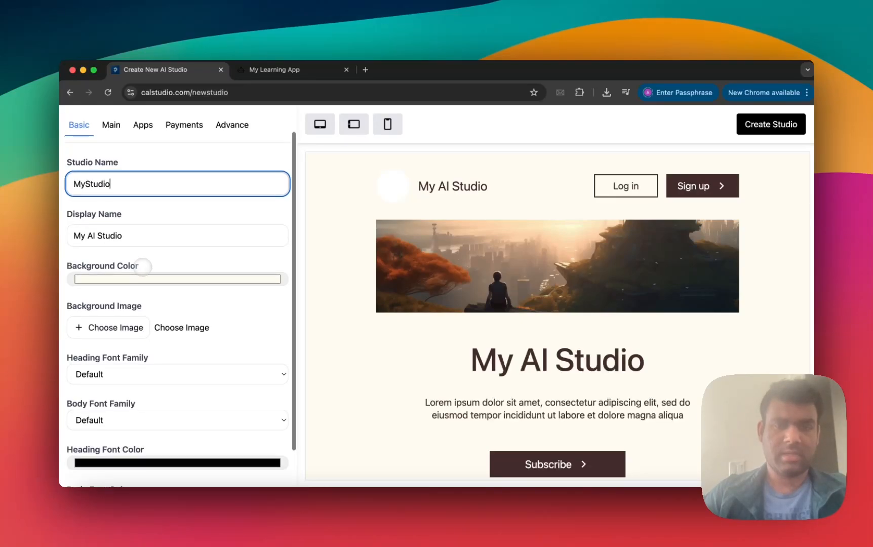
{"action": "double_click", "coordinate": [122, 236]}
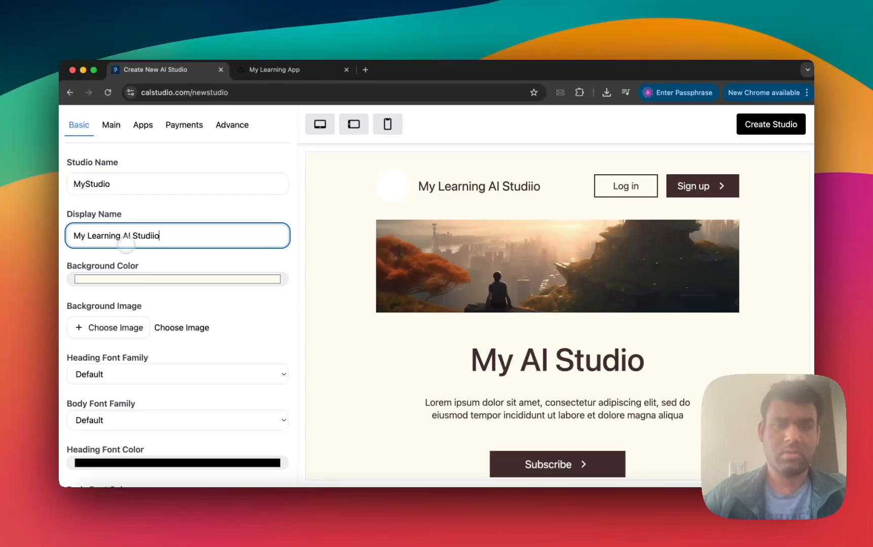
{"action": "scroll", "coordinate": [126, 246], "scroll_direction": "down", "scroll_amount": 2}
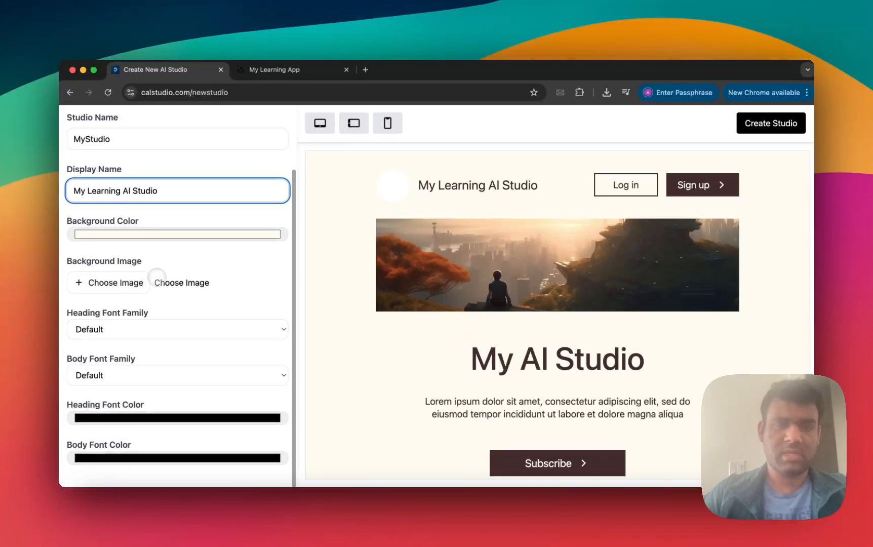
{"action": "left_click", "coordinate": [188, 261]}
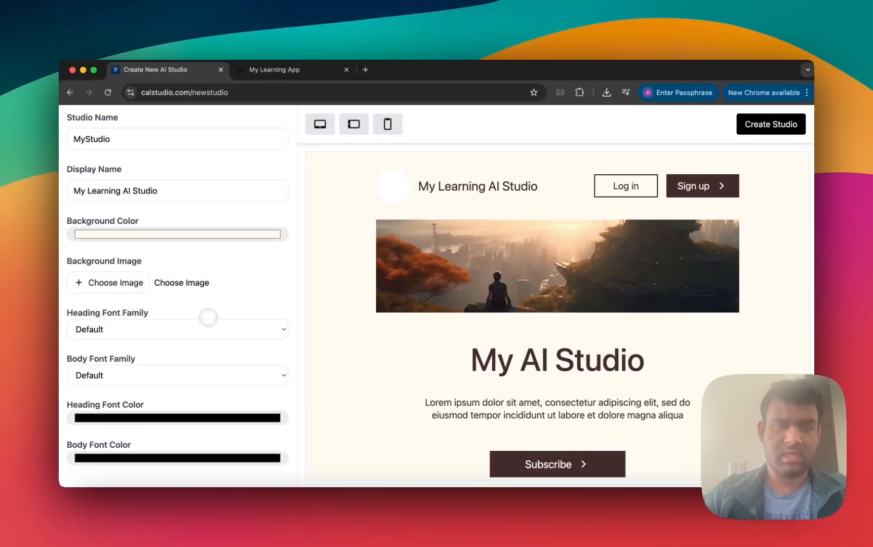
{"action": "scroll", "coordinate": [222, 304], "scroll_direction": "up", "scroll_amount": 3}
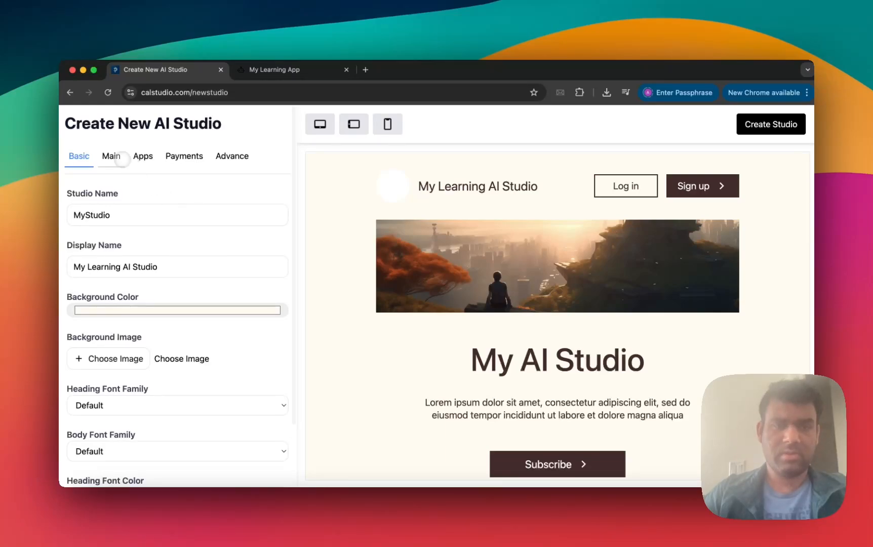
Step: Set the header tagline to "My Learning AI Studio" and the header text to "Use my suit of AI powered learning apps :)"
{"action": "left_click", "coordinate": [119, 157]}
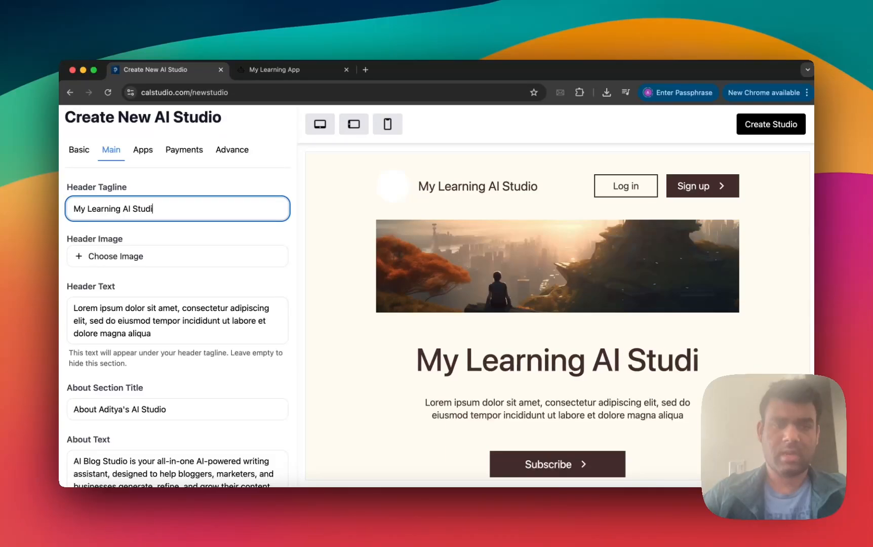
{"action": "left_click", "coordinate": [197, 331]}
{"action": "key", "text": "super+a"}
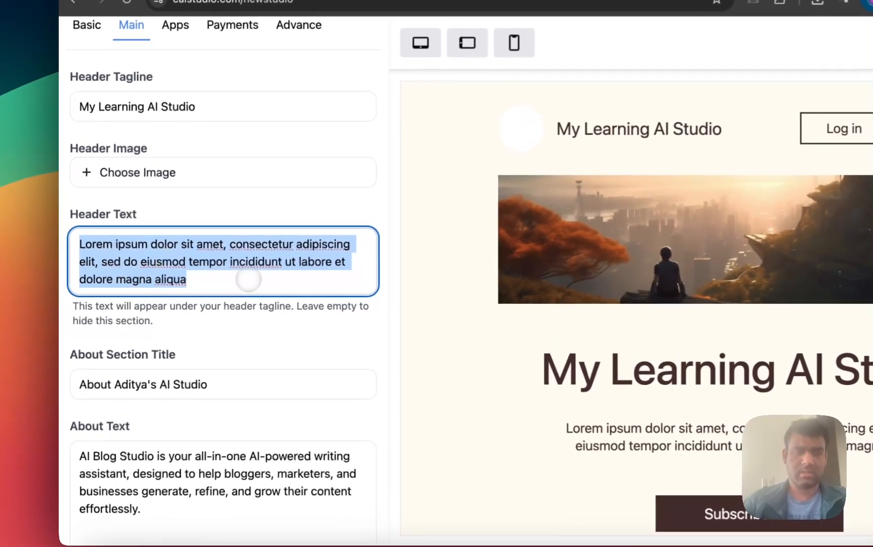
{"action": "type", "text": "Use my suit of lea"}
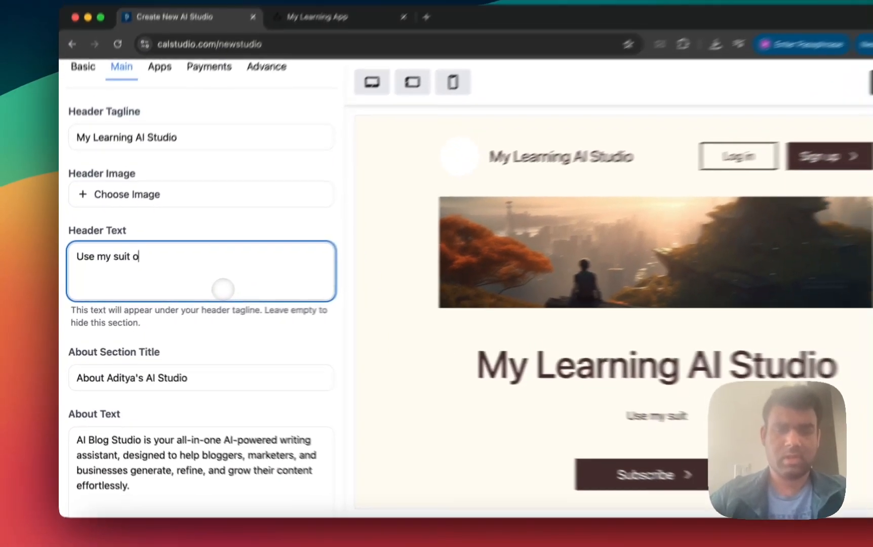
{"action": "key", "text": "BackSpace"}
{"action": "key", "text": "BackSpace"}
{"action": "key", "text": "BackSpace"}
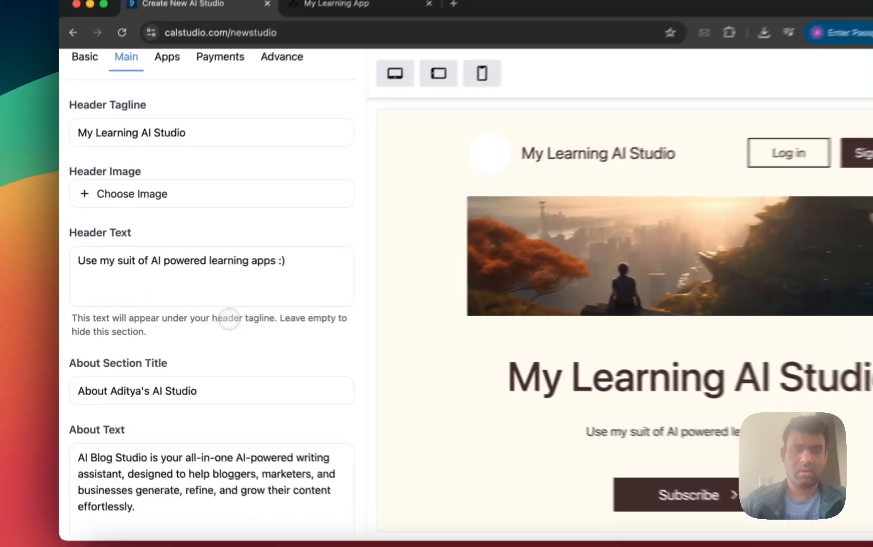
Step: Try to replace the smiley at the end of the header text with a rocket emoji
{"action": "key", "text": "BackSpace"}
{"action": "key", "text": "BackSpace"}
{"action": "key", "text": "BackSpace"}
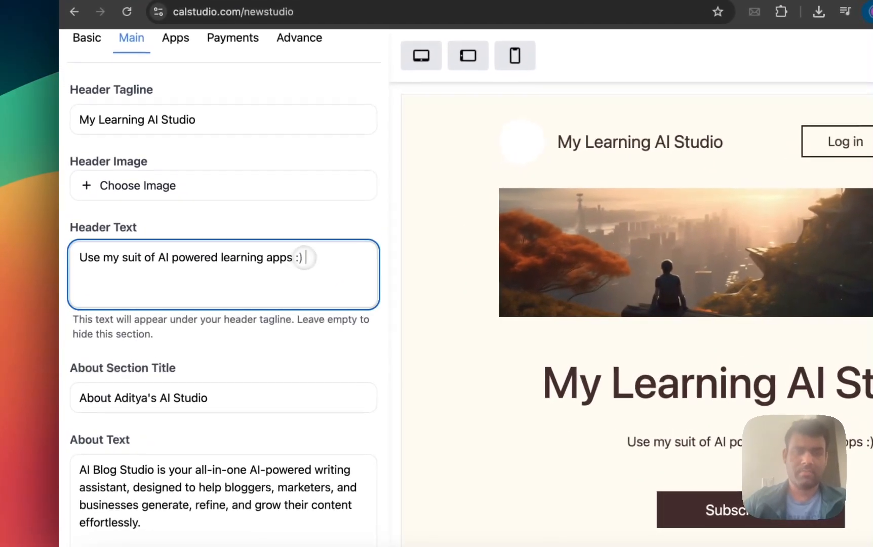
{"action": "key", "text": "ctrl+super+space"}
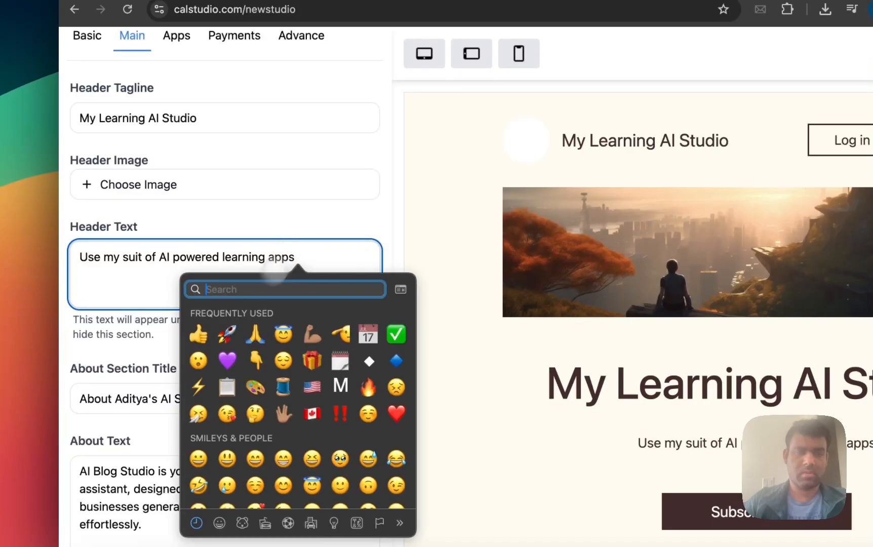
{"action": "left_click", "coordinate": [229, 331]}
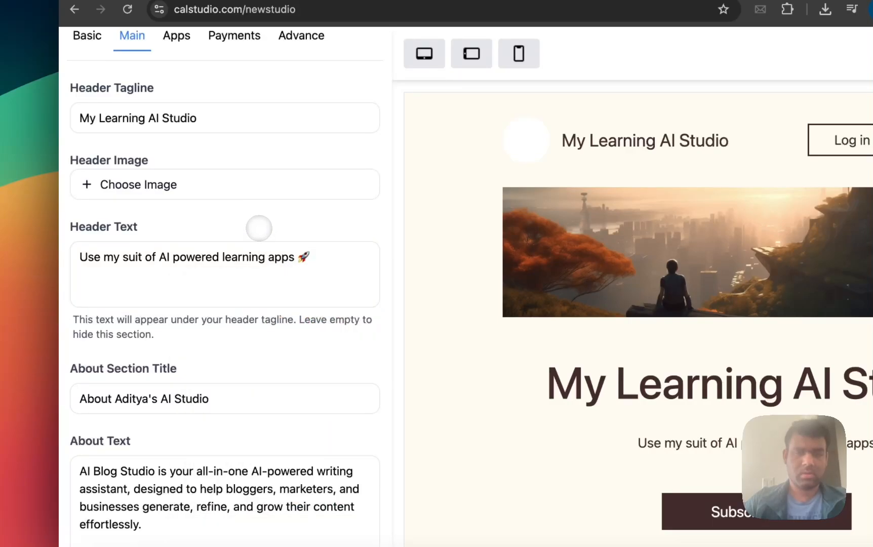
Step: Examine the About, call-to-action and team fields of the studio alongside the matching sections in the page preview
{"action": "scroll", "coordinate": [317, 259], "scroll_direction": "down", "scroll_amount": 3}
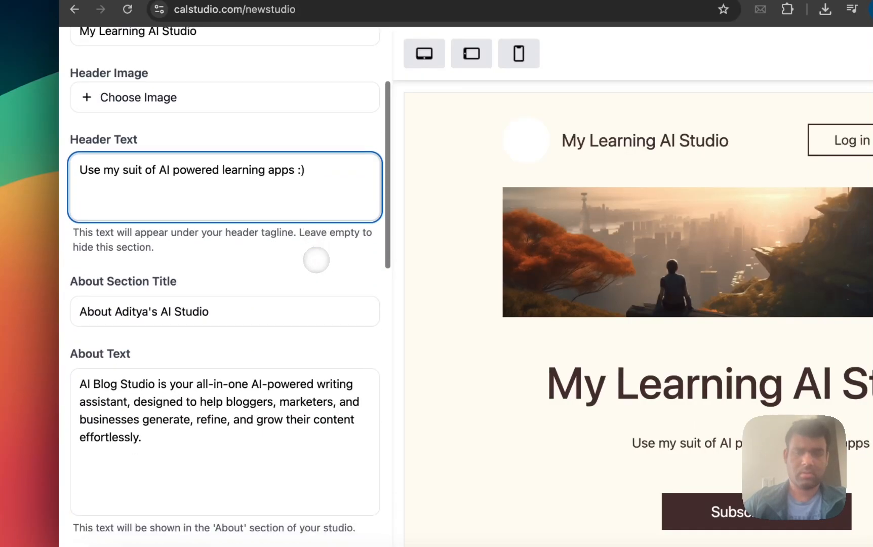
{"action": "scroll", "coordinate": [192, 273], "scroll_direction": "down", "scroll_amount": 1}
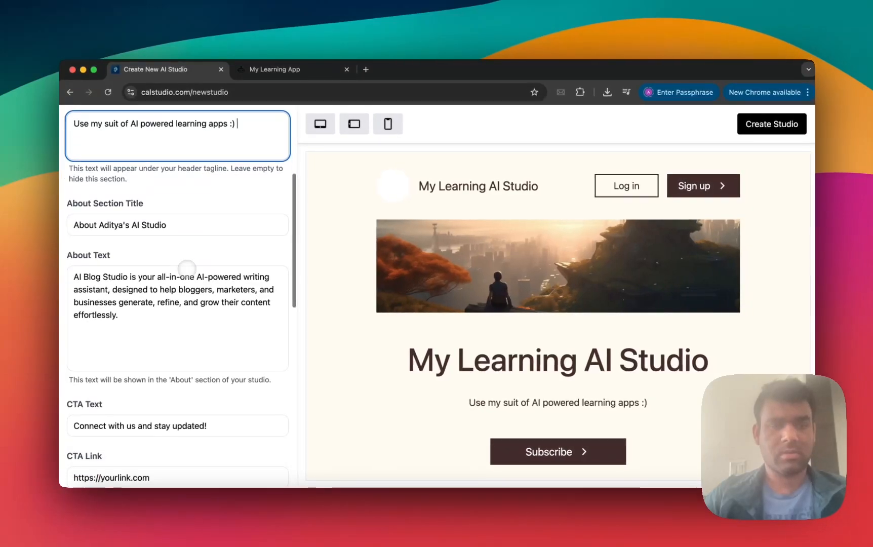
{"action": "scroll", "coordinate": [363, 310], "scroll_direction": "down", "scroll_amount": 5}
{"action": "scroll", "coordinate": [368, 312], "scroll_direction": "up", "scroll_amount": 2}
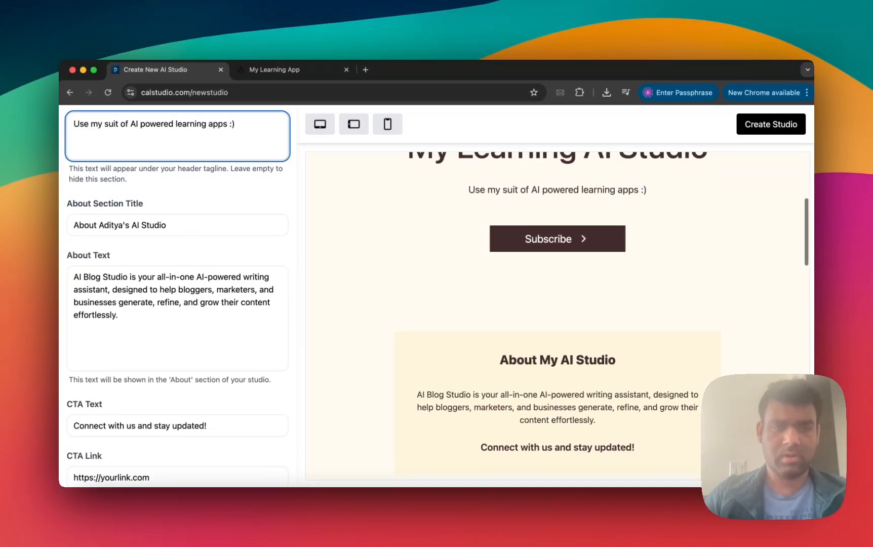
{"action": "scroll", "coordinate": [318, 306], "scroll_direction": "down", "scroll_amount": 1}
{"action": "scroll", "coordinate": [228, 284], "scroll_direction": "down", "scroll_amount": 3}
{"action": "scroll", "coordinate": [228, 308], "scroll_direction": "down", "scroll_amount": 2}
{"action": "scroll", "coordinate": [349, 310], "scroll_direction": "up", "scroll_amount": 2}
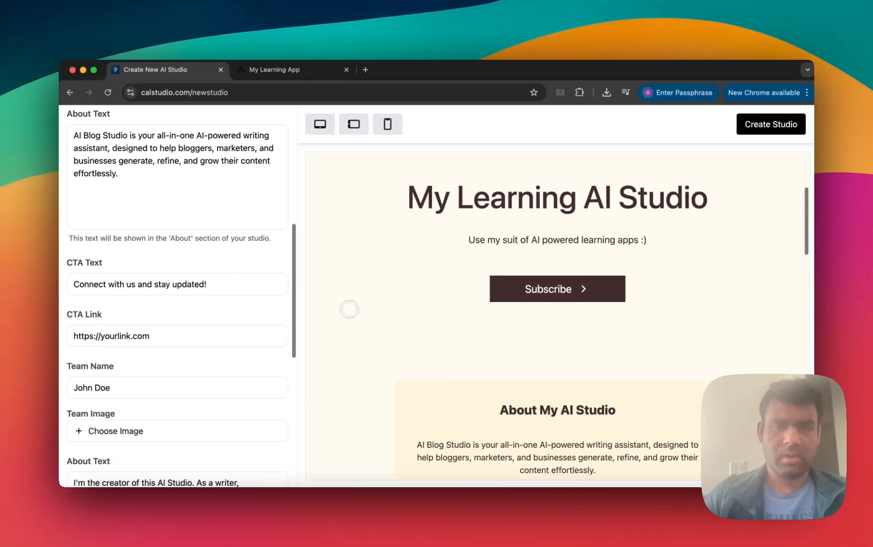
{"action": "scroll", "coordinate": [364, 310], "scroll_direction": "down", "scroll_amount": 5}
{"action": "scroll", "coordinate": [364, 310], "scroll_direction": "up", "scroll_amount": 1}
{"action": "scroll", "coordinate": [423, 298], "scroll_direction": "up", "scroll_amount": 1}
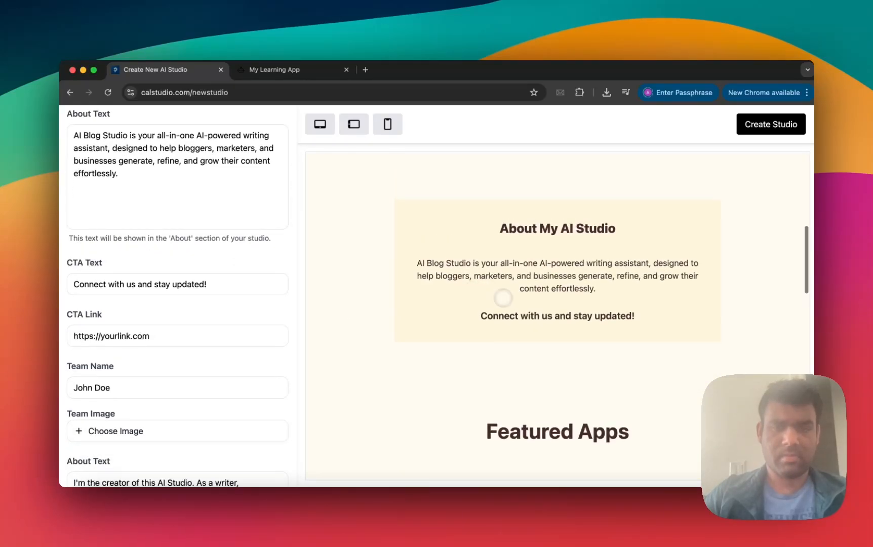
{"action": "scroll", "coordinate": [201, 252], "scroll_direction": "down", "scroll_amount": 2}
{"action": "left_click", "coordinate": [147, 271]}
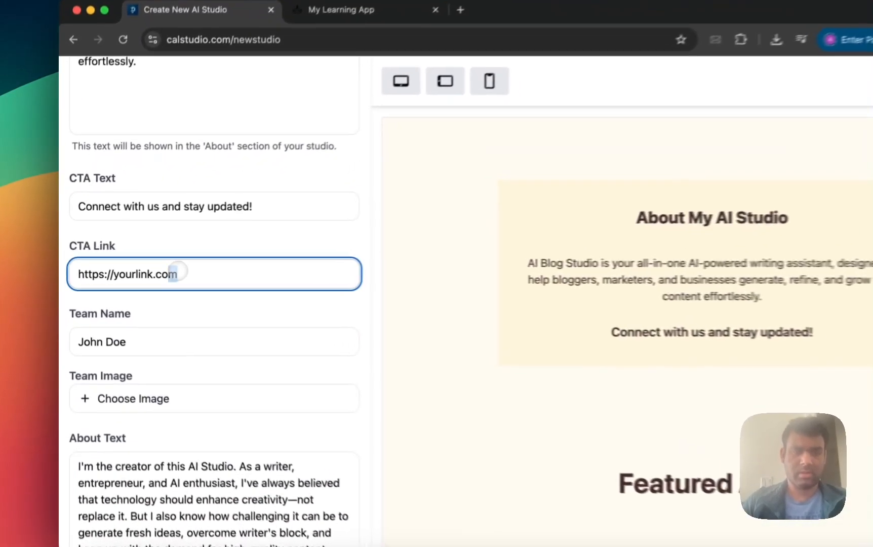
{"action": "left_click_drag", "start_coordinate": [148, 272], "coordinate": [106, 271]}
{"action": "type", "text": "calstud"}
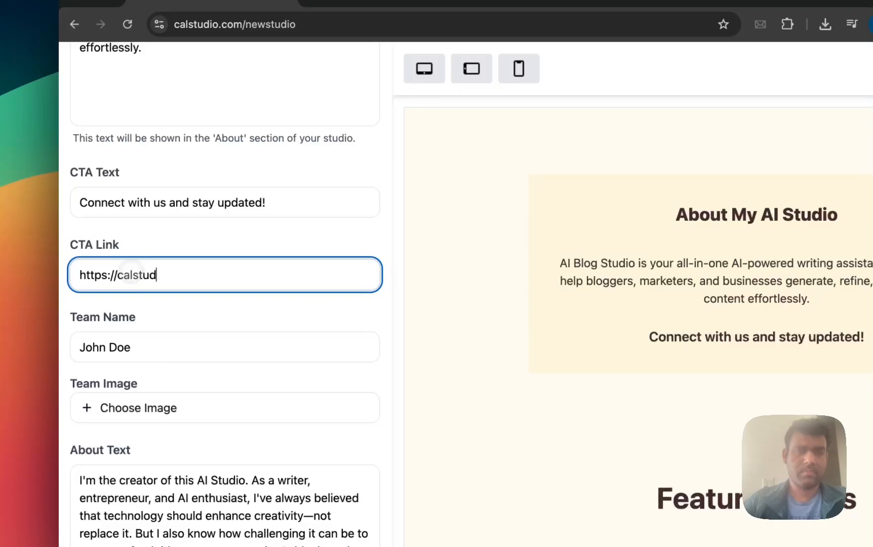
{"action": "type", "text": "io.com"}
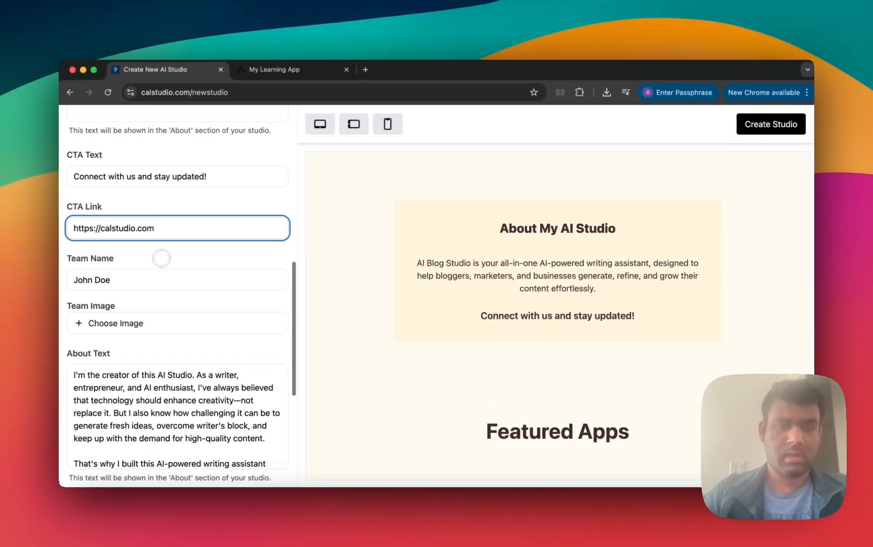
Step: Replace the word "Blog" with "Learning" in the studio's About text so it begins "AI Learning Studio"
{"action": "scroll", "coordinate": [147, 223], "scroll_direction": "up", "scroll_amount": 3}
{"action": "double_click", "coordinate": [92, 132]}
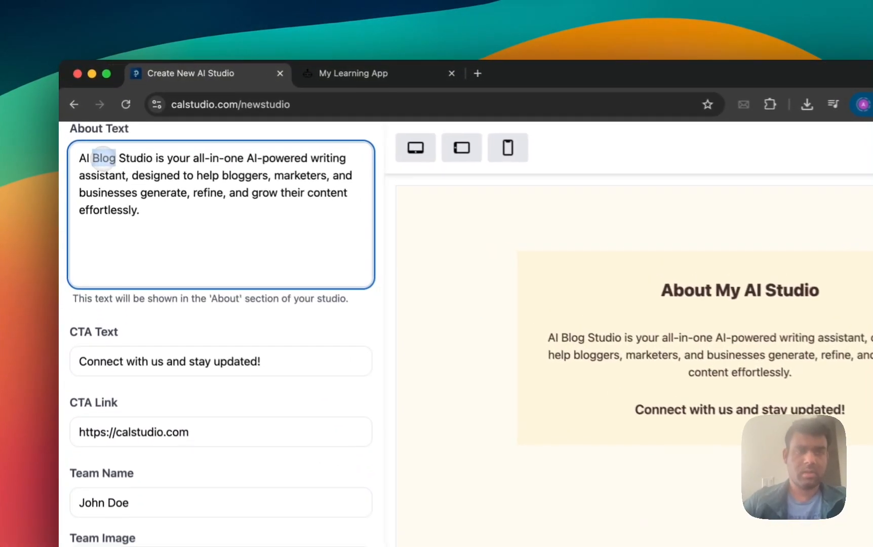
{"action": "type", "text": "Learning"}
{"action": "scroll", "coordinate": [129, 238], "scroll_direction": "down", "scroll_amount": 5}
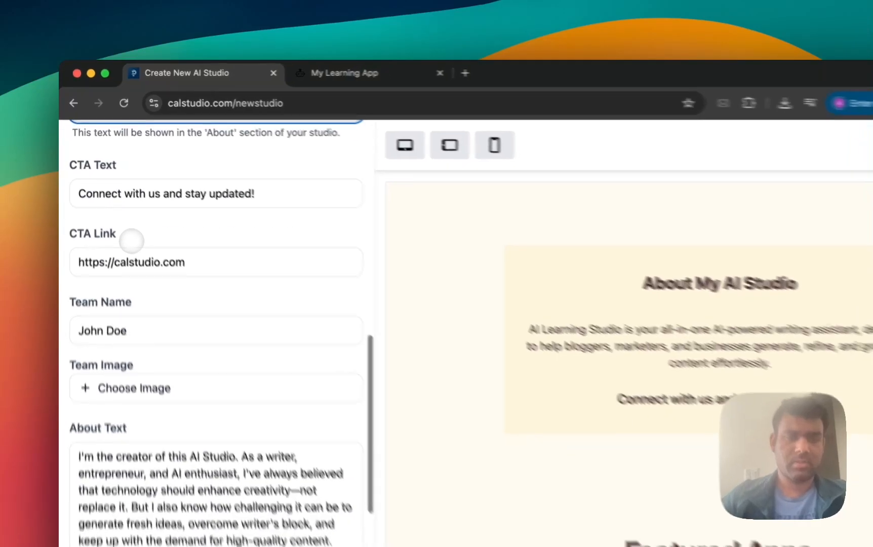
{"action": "scroll", "coordinate": [585, 356], "scroll_direction": "down", "scroll_amount": 10}
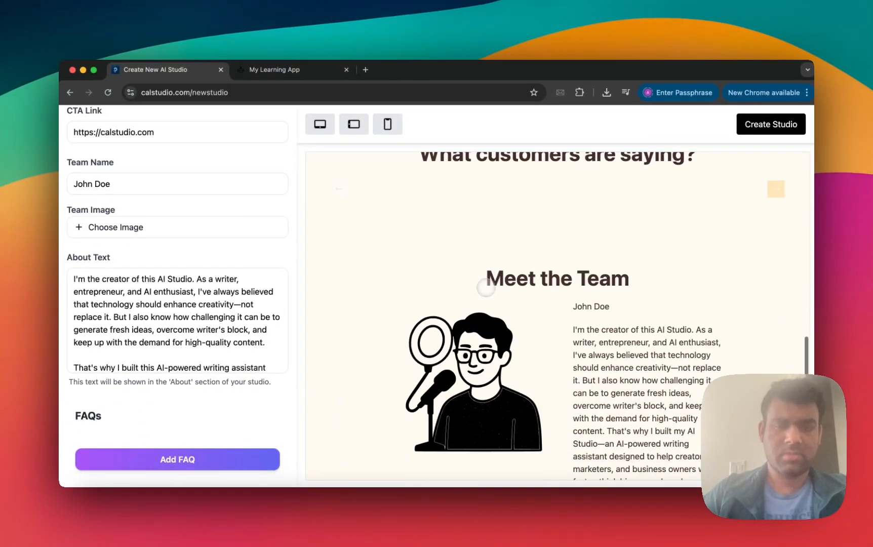
{"action": "scroll", "coordinate": [486, 287], "scroll_direction": "down", "scroll_amount": 8}
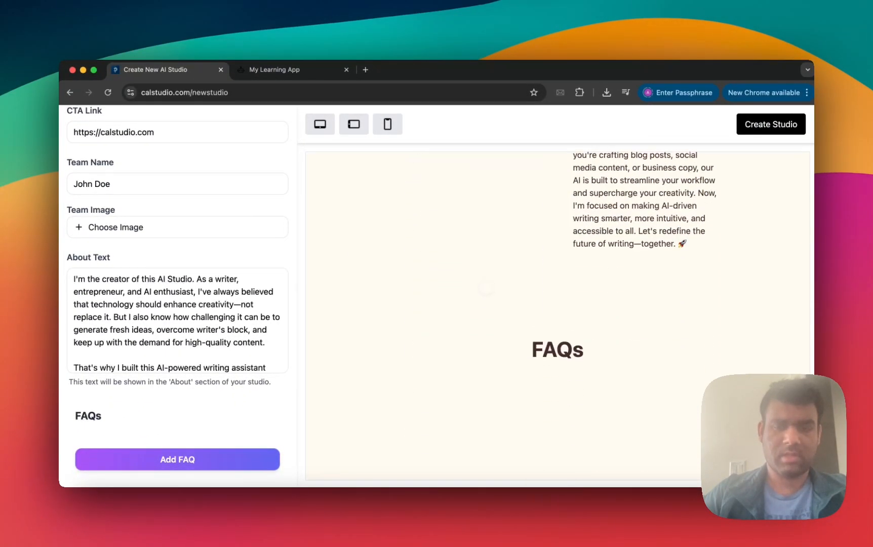
{"action": "right_click", "coordinate": [485, 287]}
{"action": "left_click", "coordinate": [187, 328]}
{"action": "scroll", "coordinate": [174, 391], "scroll_direction": "down", "scroll_amount": 1}
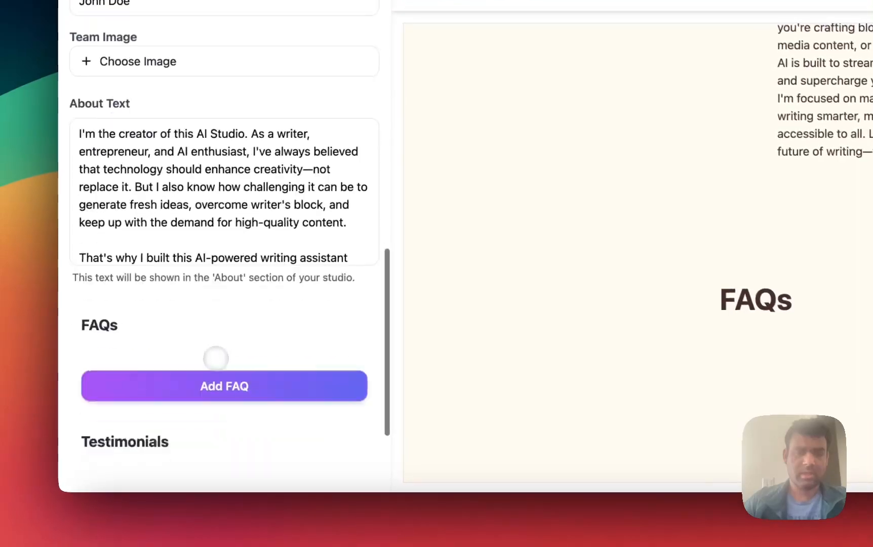
{"action": "scroll", "coordinate": [216, 358], "scroll_direction": "down", "scroll_amount": 3}
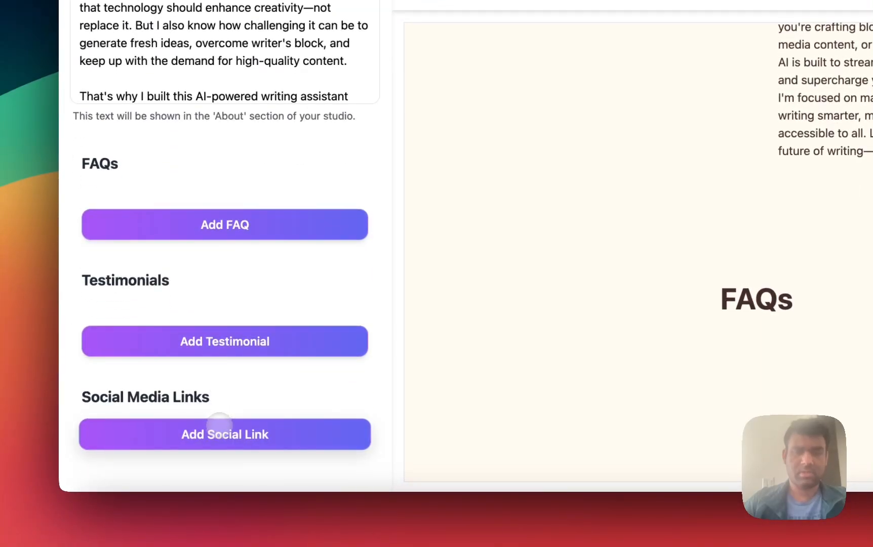
{"action": "left_click", "coordinate": [238, 426]}
{"action": "left_click", "coordinate": [195, 303]}
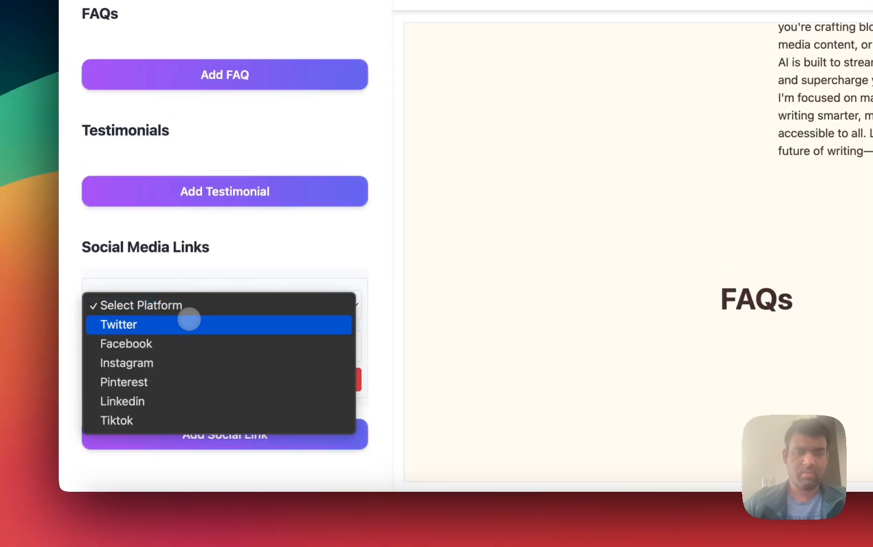
{"action": "left_click", "coordinate": [189, 322]}
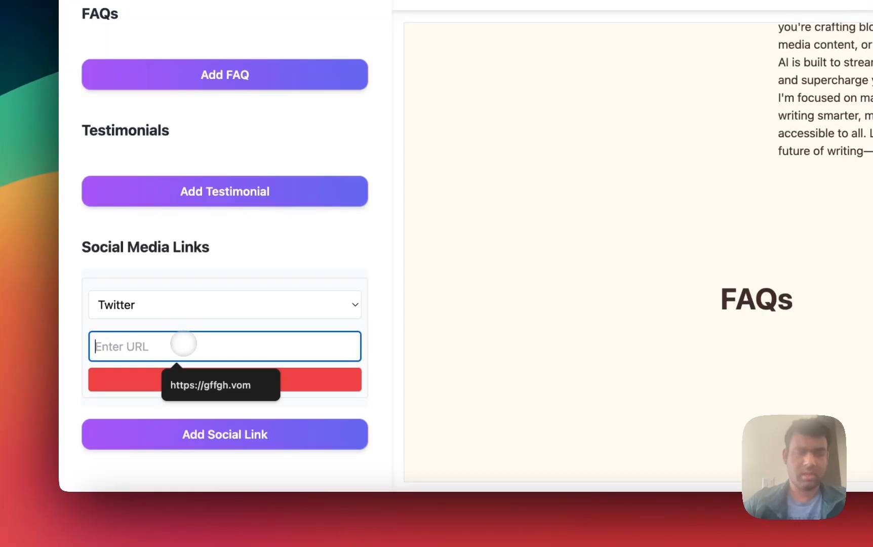
{"action": "type", "text": "https://x.com/@c"}
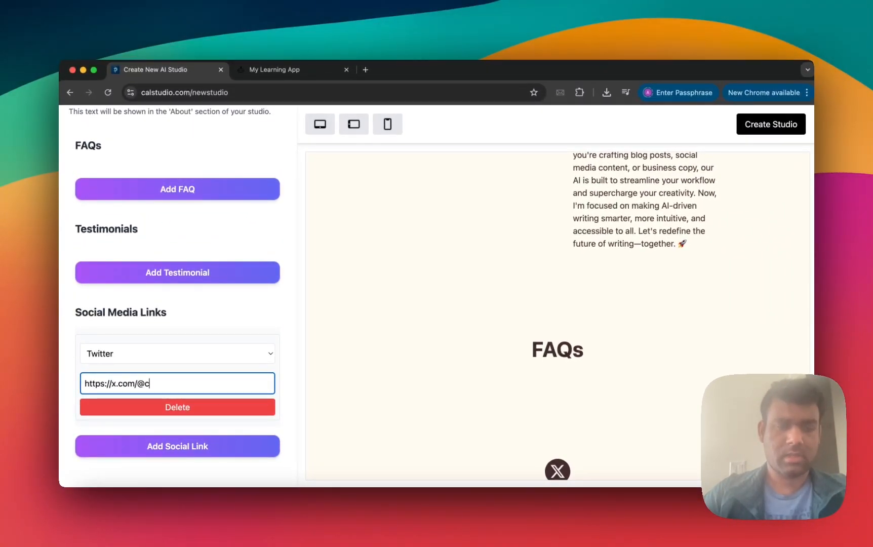
{"action": "type", "text": "alstudio_ai"}
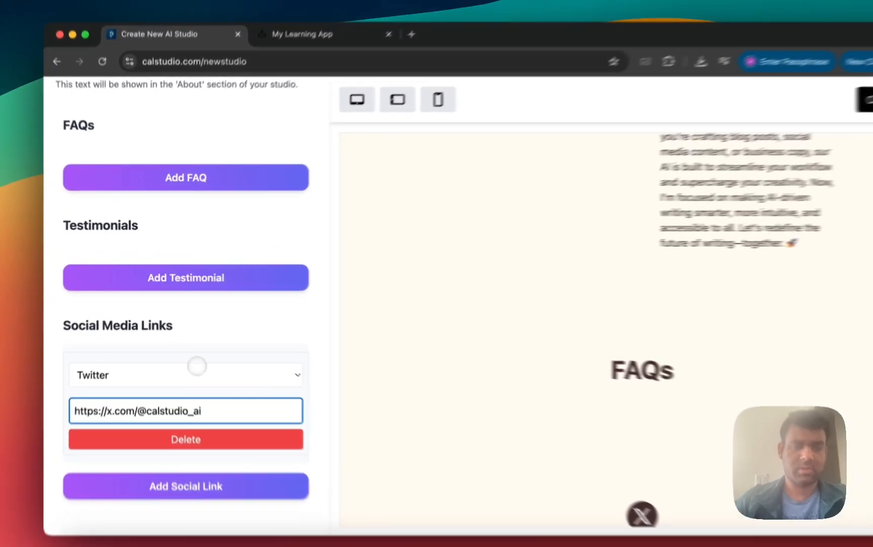
Step: Add the GPT-4 Learning App to the studio's featured apps
{"action": "scroll", "coordinate": [221, 303], "scroll_direction": "up", "scroll_amount": 3}
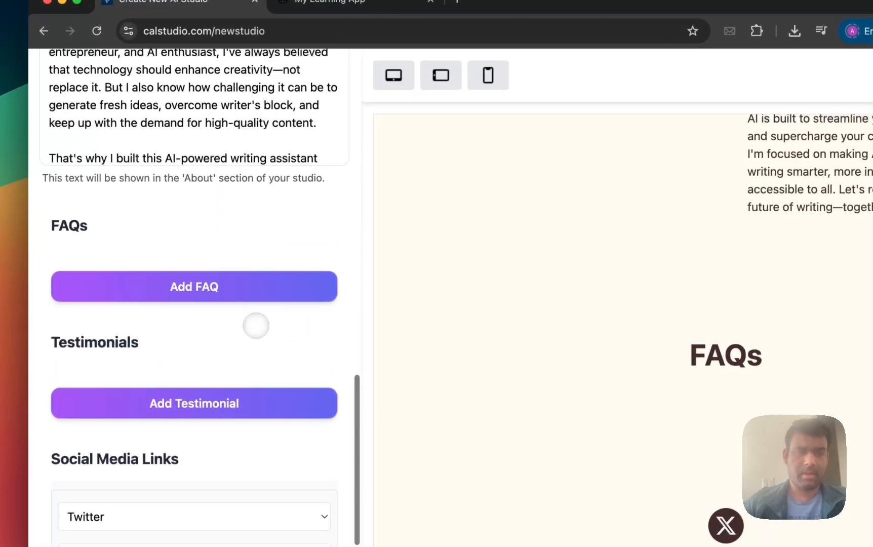
{"action": "scroll", "coordinate": [233, 314], "scroll_direction": "down", "scroll_amount": 2}
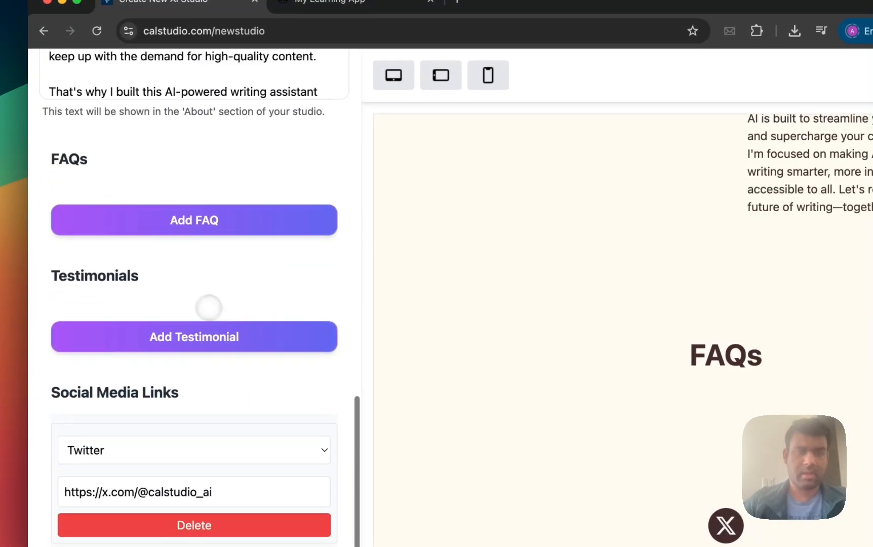
{"action": "scroll", "coordinate": [193, 302], "scroll_direction": "up", "scroll_amount": 15}
{"action": "left_click", "coordinate": [174, 134]}
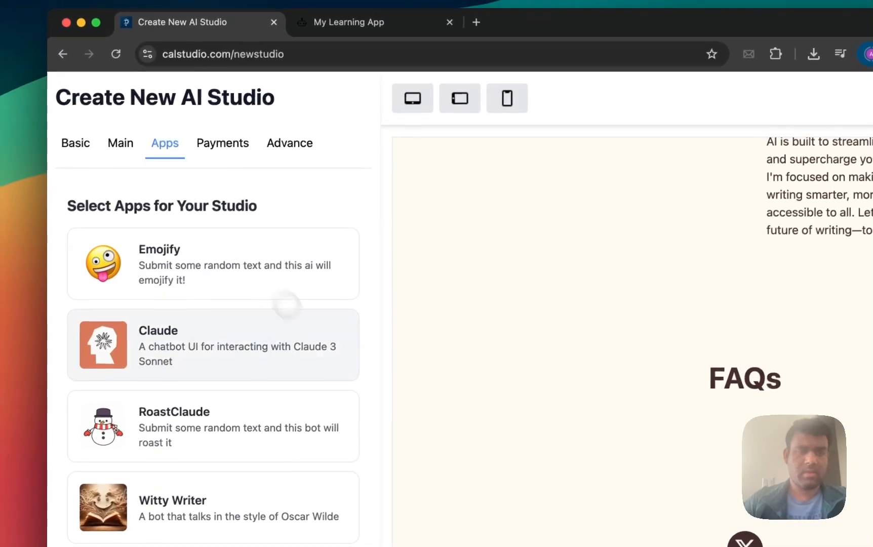
{"action": "scroll", "coordinate": [494, 361], "scroll_direction": "up", "scroll_amount": 10}
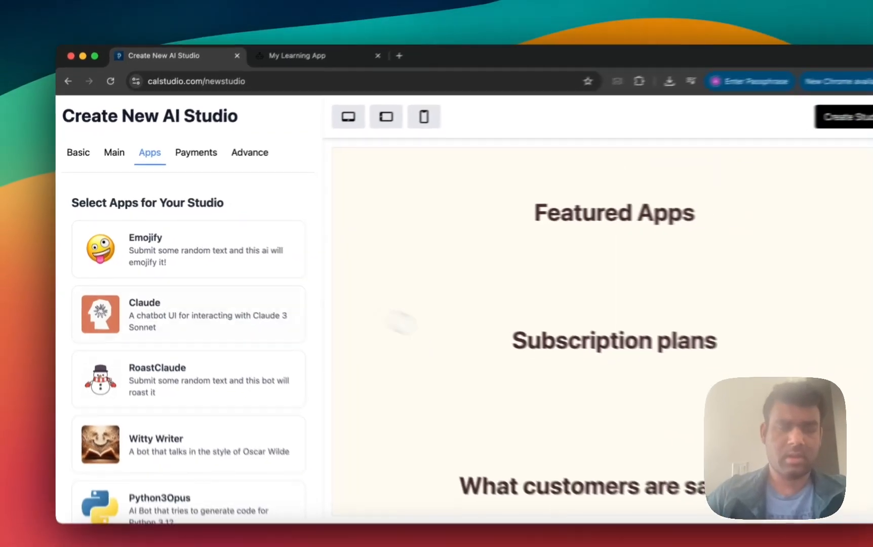
{"action": "scroll", "coordinate": [263, 316], "scroll_direction": "down", "scroll_amount": 3}
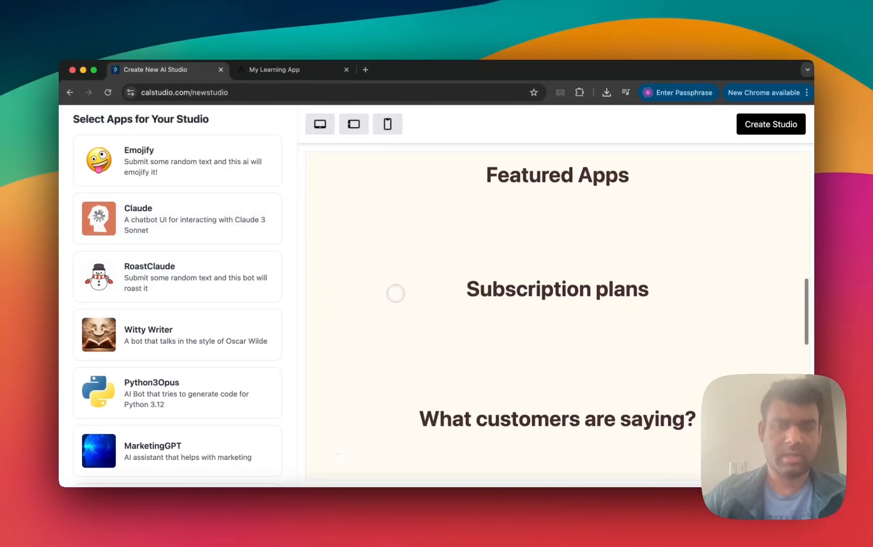
{"action": "scroll", "coordinate": [220, 263], "scroll_direction": "down", "scroll_amount": 5}
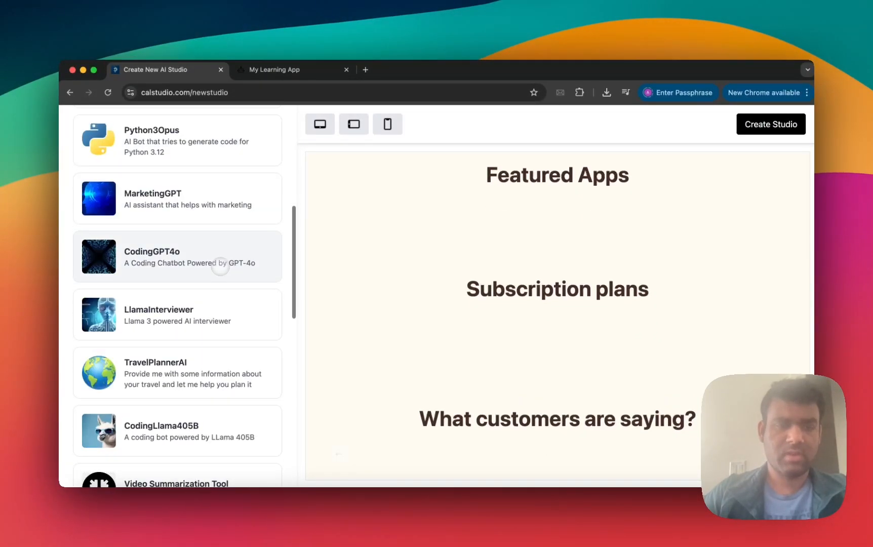
{"action": "scroll", "coordinate": [220, 267], "scroll_direction": "down", "scroll_amount": 6}
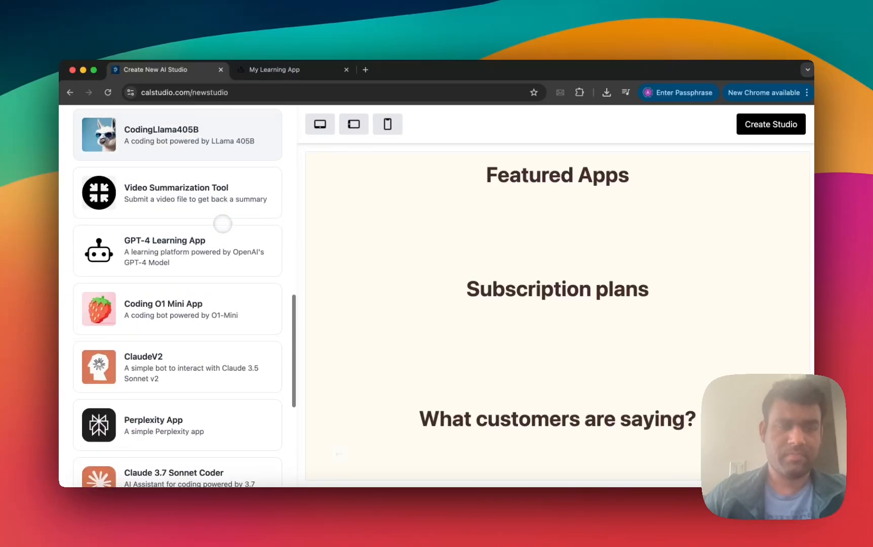
{"action": "left_click", "coordinate": [222, 223]}
Step: Add ClaudeV2, Grok3 AI and My Learning App to the studio's featured apps
{"action": "scroll", "coordinate": [256, 286], "scroll_direction": "down", "scroll_amount": 1}
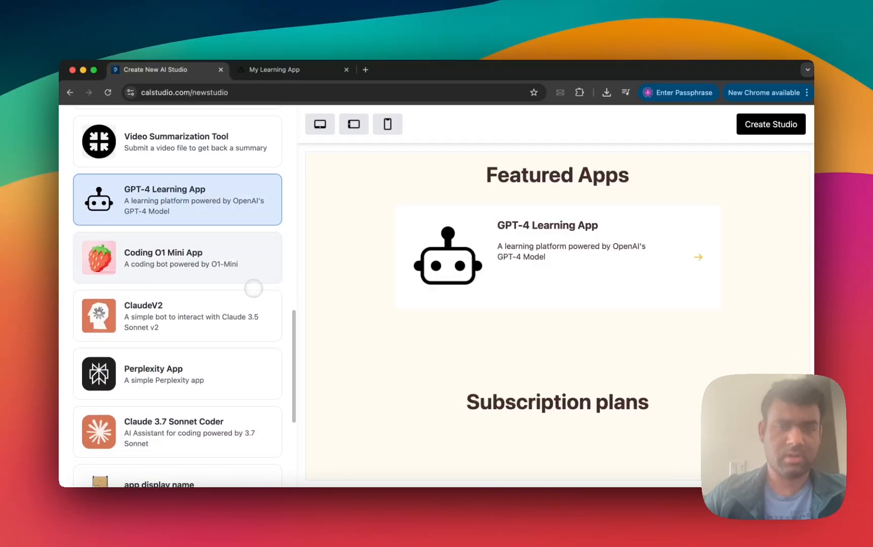
{"action": "scroll", "coordinate": [254, 288], "scroll_direction": "down", "scroll_amount": 1}
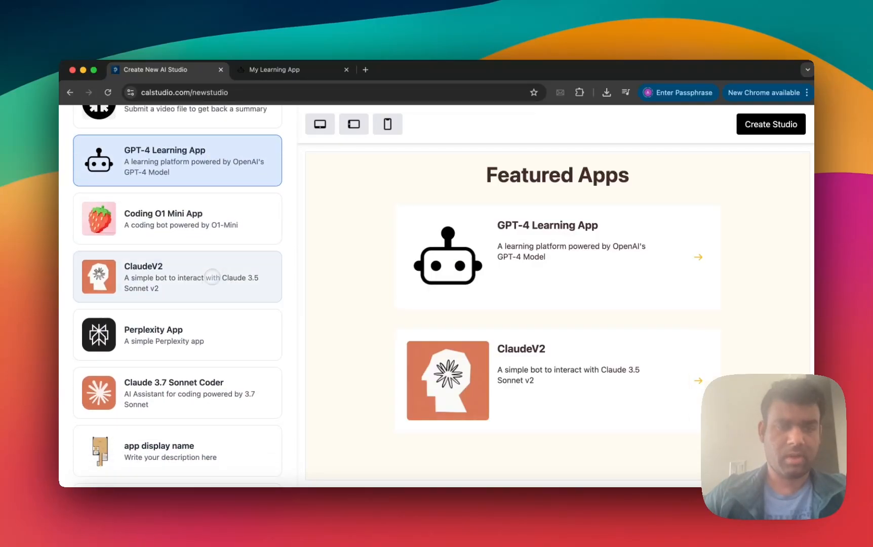
{"action": "scroll", "coordinate": [212, 277], "scroll_direction": "down", "scroll_amount": 4}
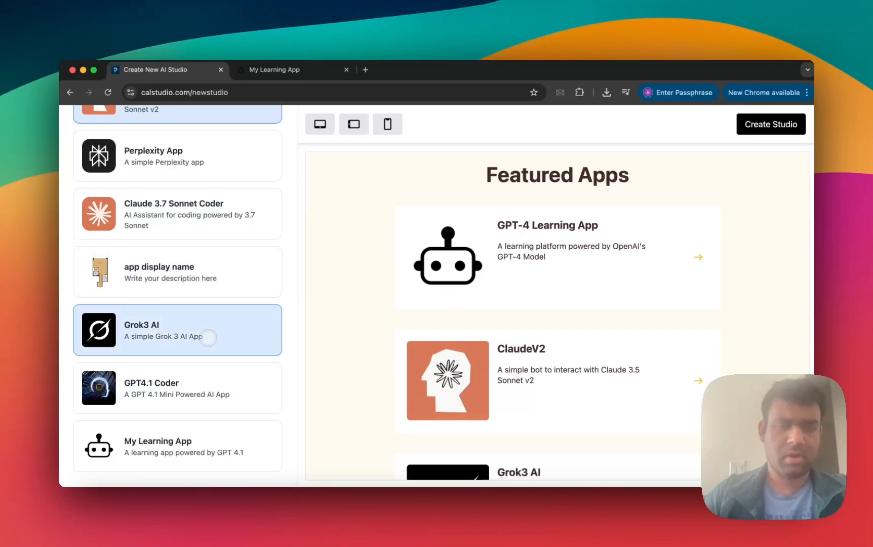
{"action": "left_click", "coordinate": [230, 436]}
{"action": "scroll", "coordinate": [363, 402], "scroll_direction": "down", "scroll_amount": 4}
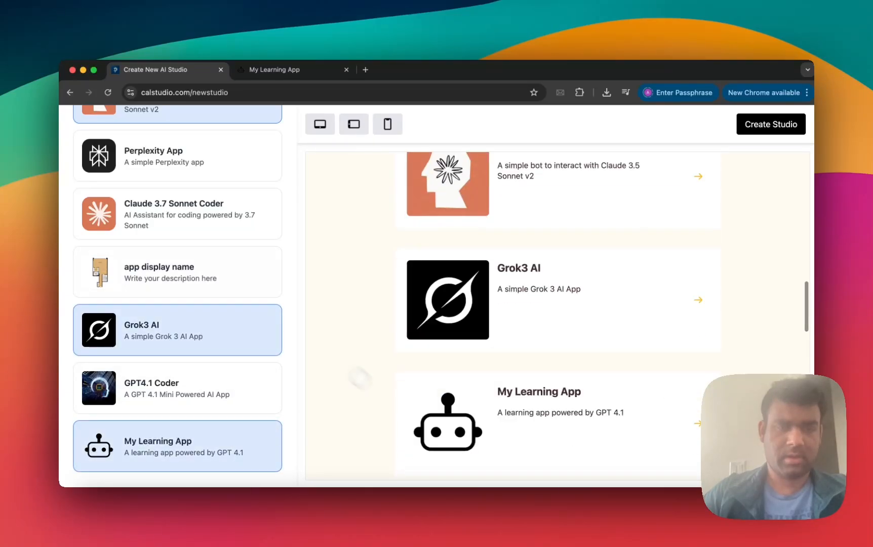
Step: Add a Basic subscription tier at $9.99 per month with 100 credits per month and the feature "Use all AI Apps"
{"action": "scroll", "coordinate": [242, 284], "scroll_direction": "up", "scroll_amount": 10}
{"action": "scroll", "coordinate": [242, 284], "scroll_direction": "up", "scroll_amount": 10}
{"action": "left_click", "coordinate": [177, 153]}
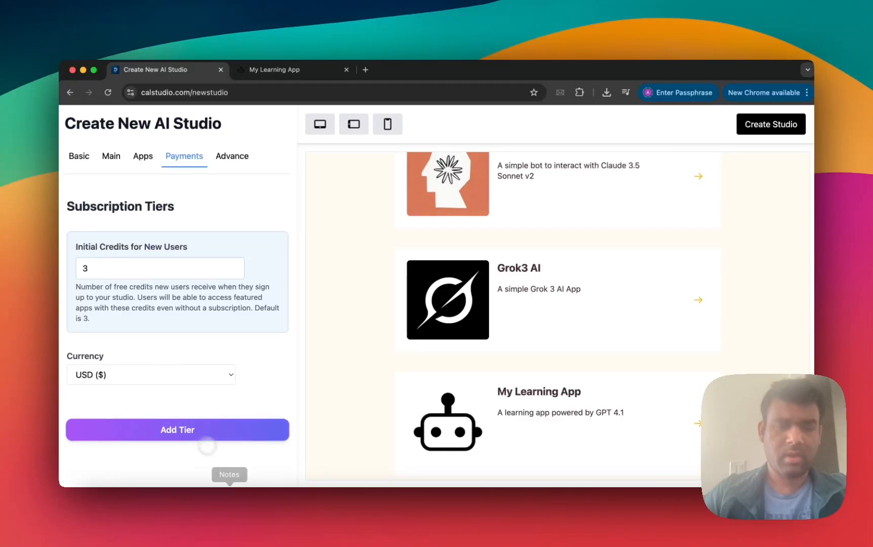
{"action": "scroll", "coordinate": [174, 433], "scroll_direction": "down", "scroll_amount": 5}
{"action": "scroll", "coordinate": [469, 380], "scroll_direction": "down", "scroll_amount": 5}
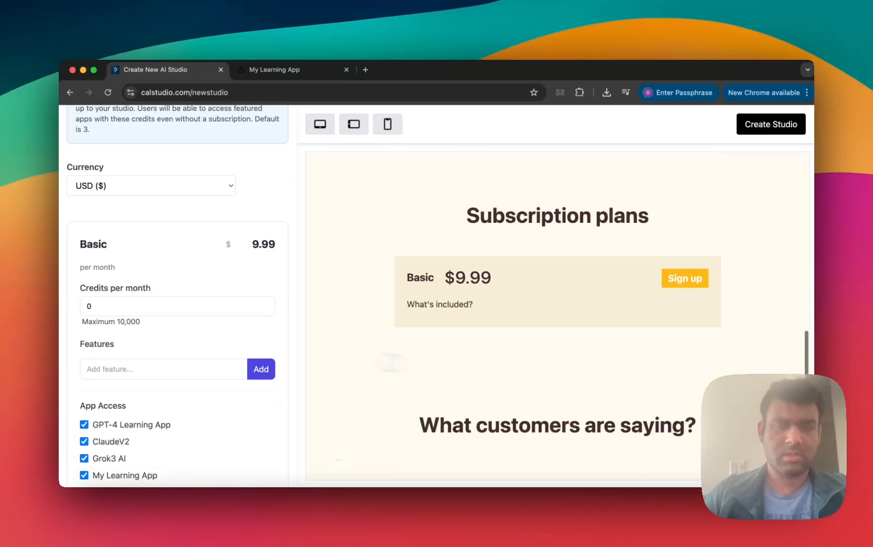
{"action": "scroll", "coordinate": [236, 349], "scroll_direction": "down", "scroll_amount": 3}
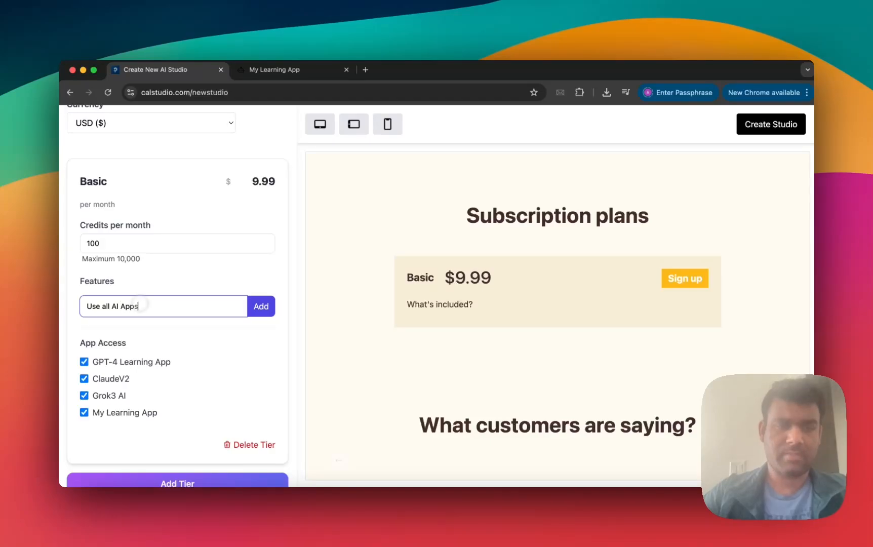
{"action": "left_click", "coordinate": [256, 300]}
{"action": "scroll", "coordinate": [220, 279], "scroll_direction": "down", "scroll_amount": 2}
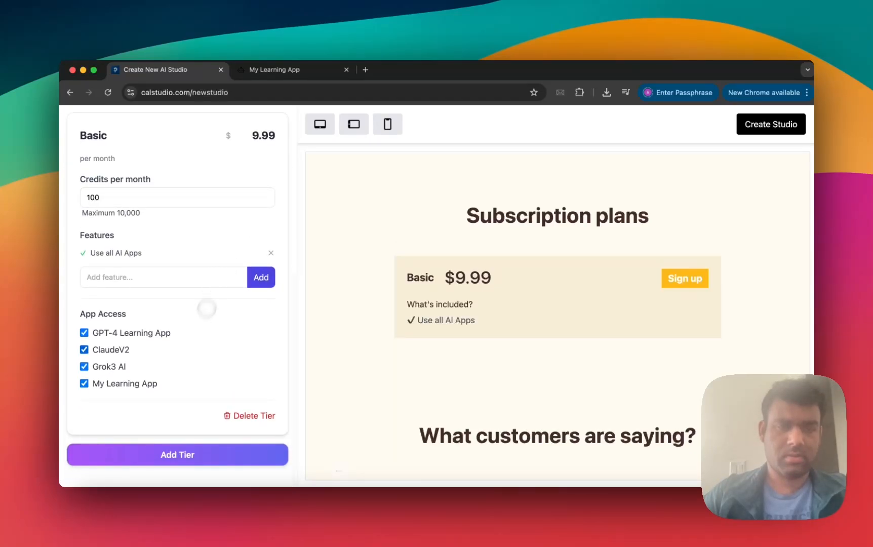
Step: Examine the advanced studio settings, the initial credits option for new users and the header area of the page preview
{"action": "scroll", "coordinate": [187, 366], "scroll_direction": "up", "scroll_amount": 8}
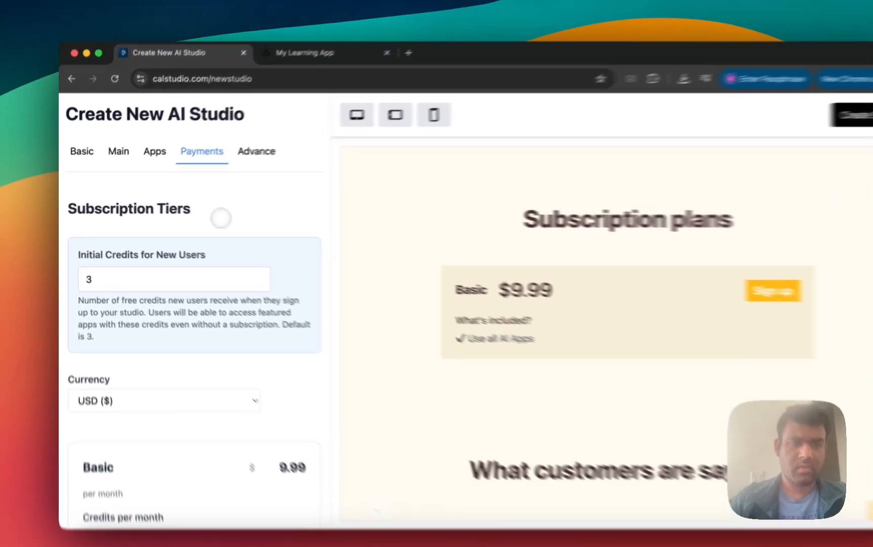
{"action": "left_click", "coordinate": [232, 156]}
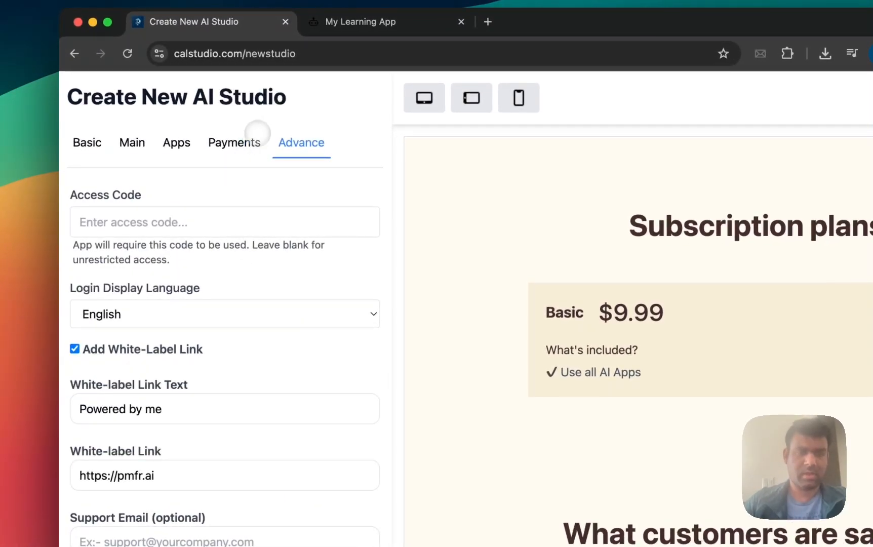
{"action": "left_click", "coordinate": [247, 147]}
{"action": "scroll", "coordinate": [273, 296], "scroll_direction": "down", "scroll_amount": 1}
{"action": "left_click", "coordinate": [233, 293]}
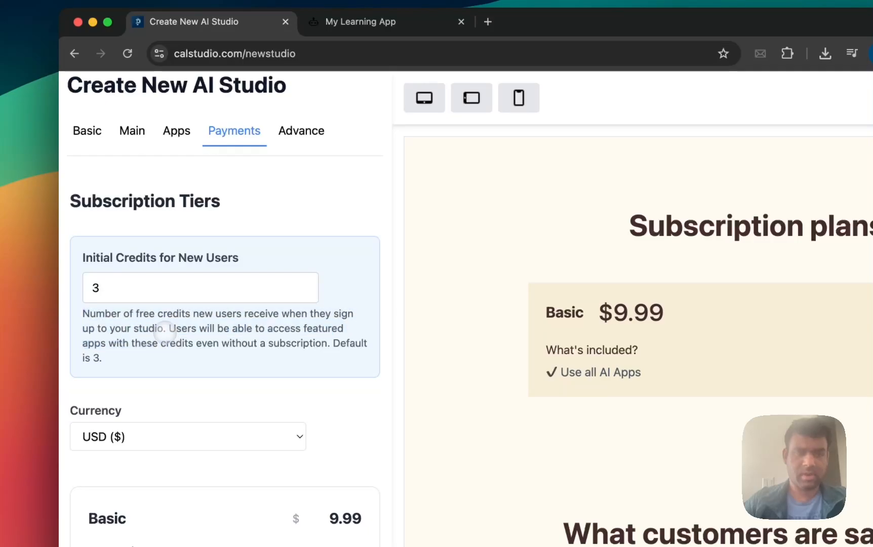
{"action": "scroll", "coordinate": [597, 375], "scroll_direction": "up", "scroll_amount": 15}
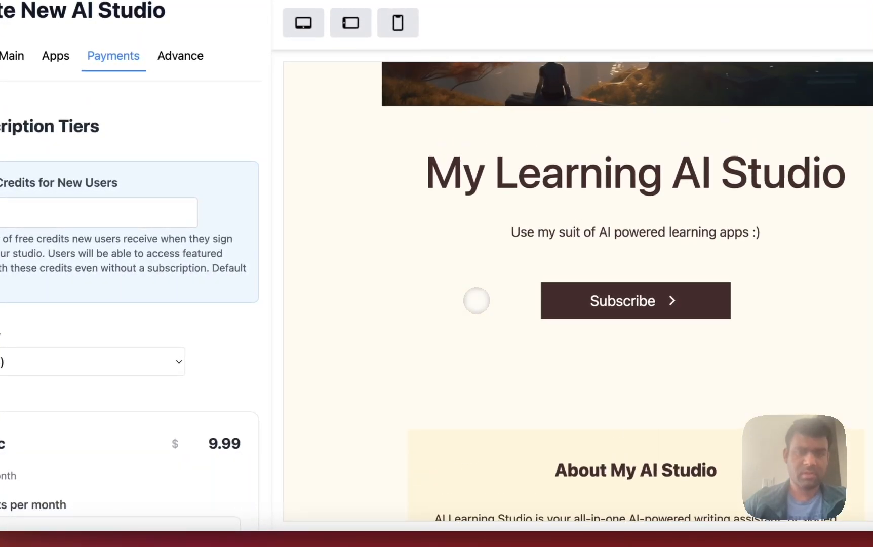
{"action": "scroll", "coordinate": [477, 301], "scroll_direction": "up", "scroll_amount": 3}
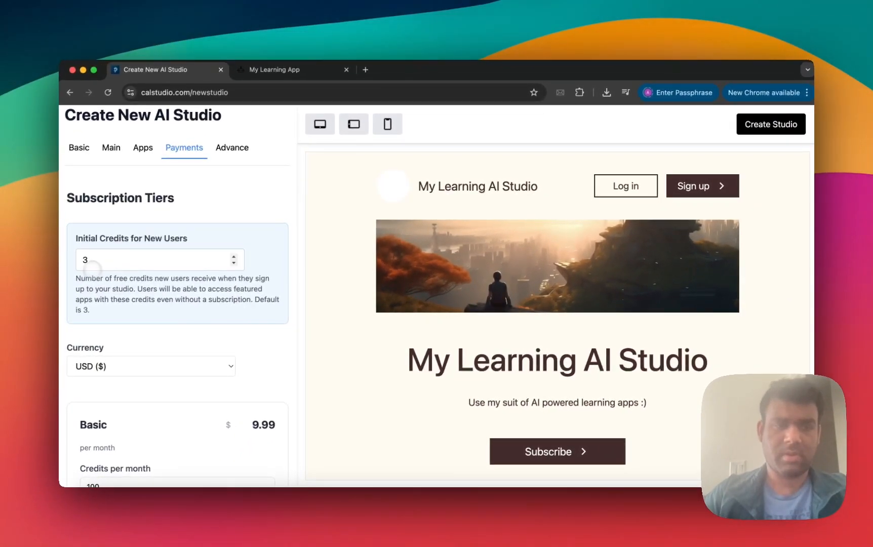
{"action": "scroll", "coordinate": [195, 265], "scroll_direction": "up", "scroll_amount": 1}
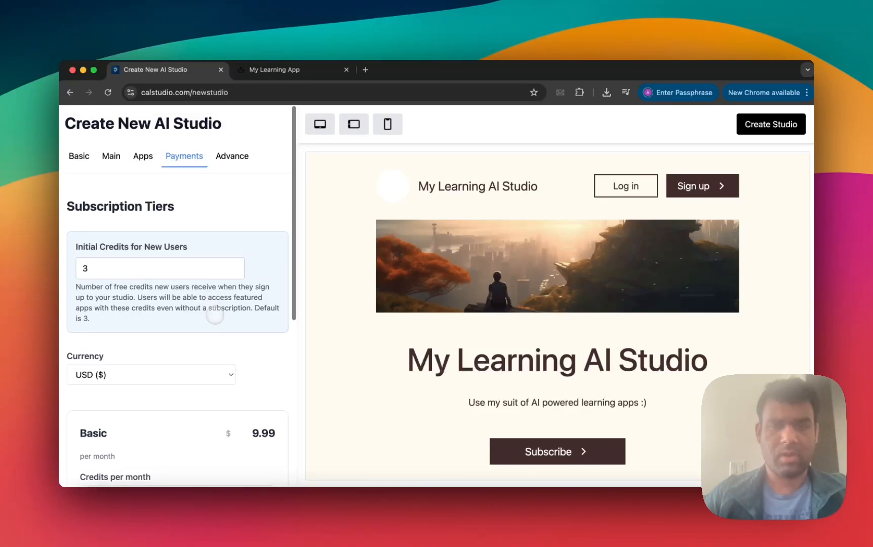
Step: Check the header and featured apps in the page preview, and create the AI studio
{"action": "scroll", "coordinate": [353, 333], "scroll_direction": "down", "scroll_amount": 4}
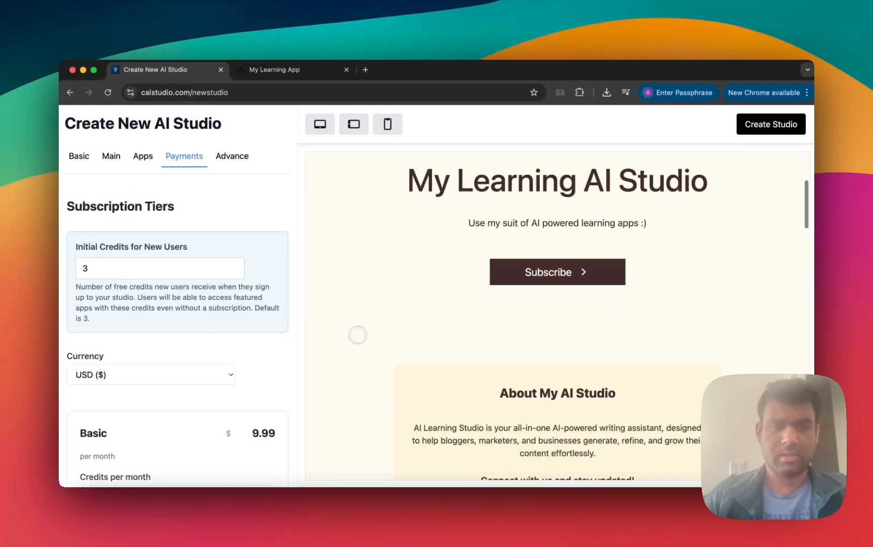
{"action": "scroll", "coordinate": [355, 333], "scroll_direction": "up", "scroll_amount": 2}
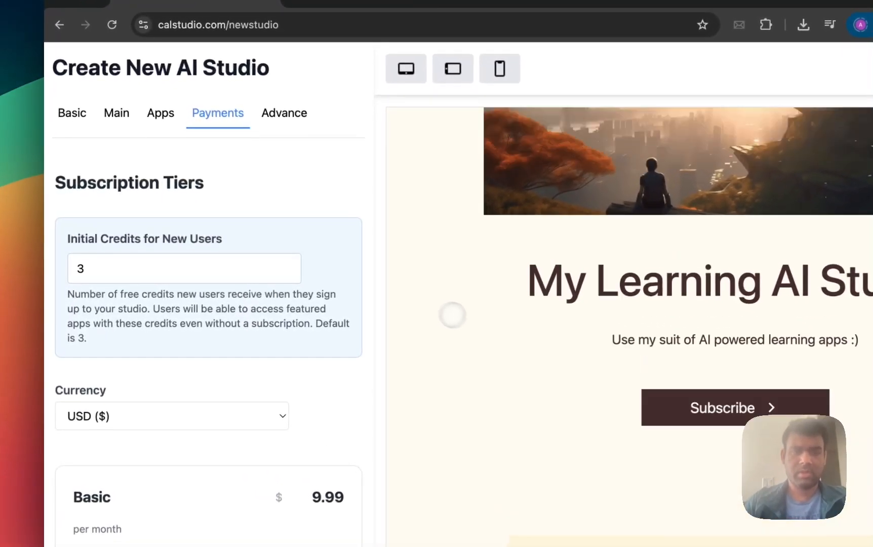
{"action": "scroll", "coordinate": [357, 307], "scroll_direction": "down", "scroll_amount": 6}
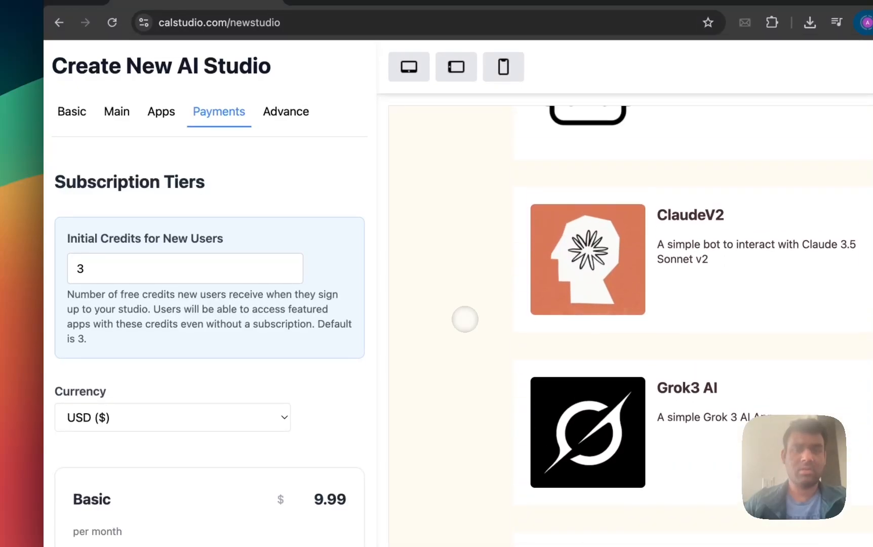
{"action": "scroll", "coordinate": [465, 319], "scroll_direction": "down", "scroll_amount": 3}
{"action": "scroll", "coordinate": [555, 305], "scroll_direction": "up", "scroll_amount": 5}
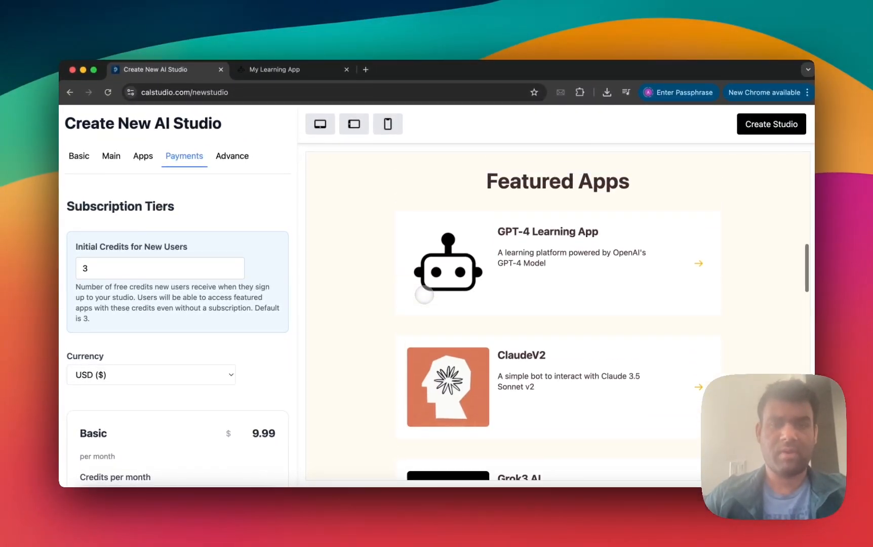
{"action": "scroll", "coordinate": [424, 295], "scroll_direction": "down", "scroll_amount": 4}
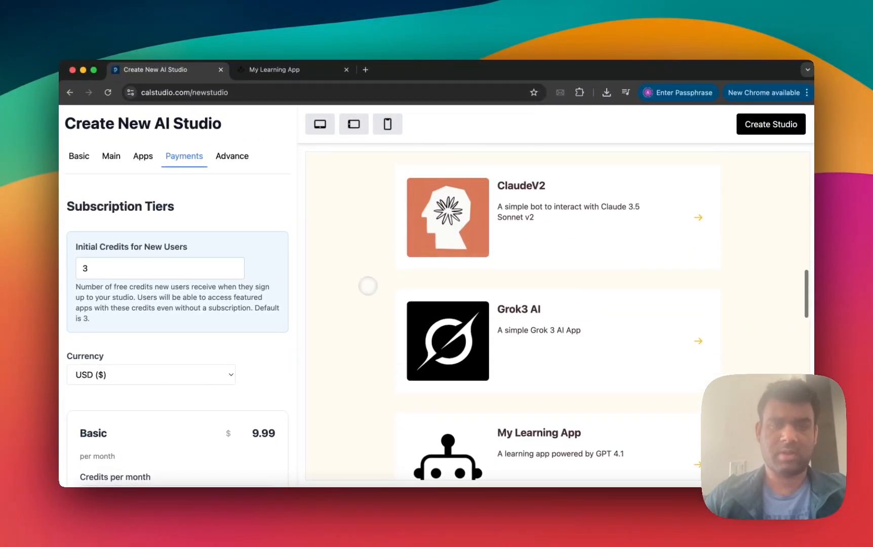
{"action": "scroll", "coordinate": [368, 286], "scroll_direction": "up", "scroll_amount": 8}
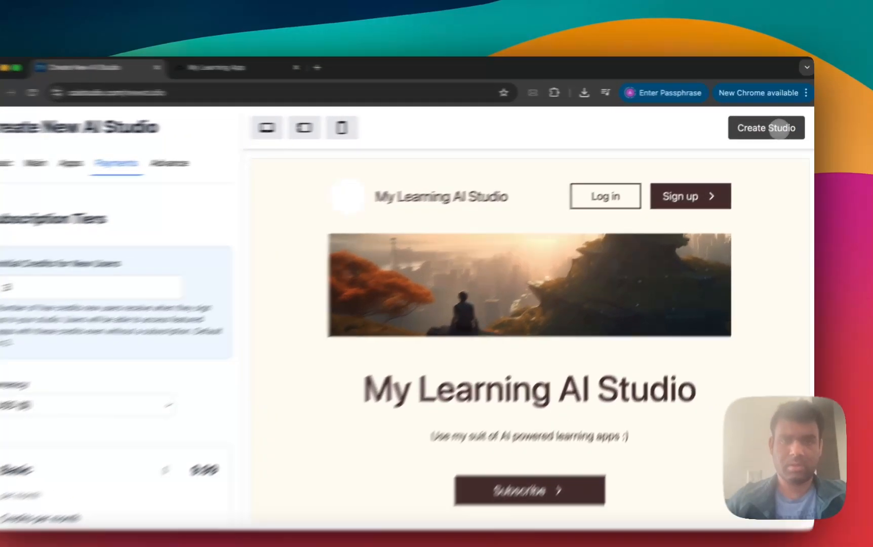
{"action": "left_click", "coordinate": [771, 124]}
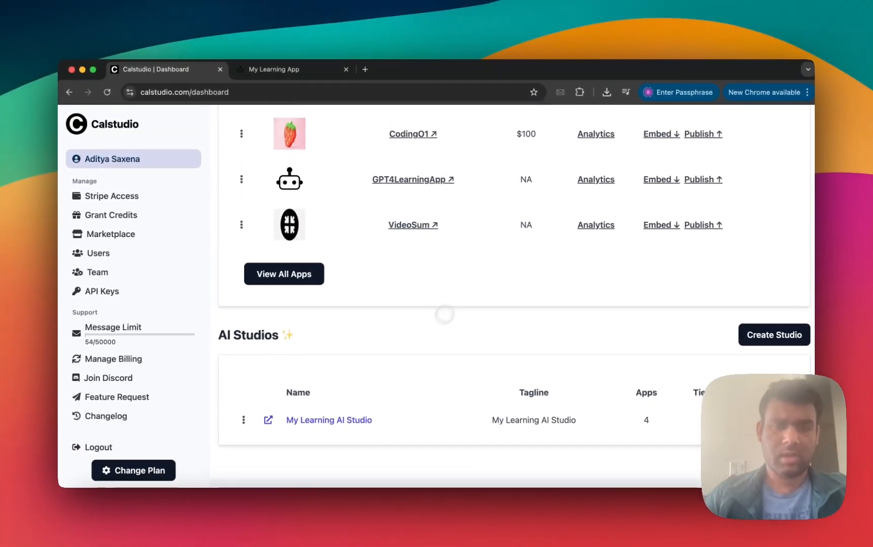
Step: Open the My Learning AI Studio page and examine its introduction, featured apps, Basic plan and team section
{"action": "scroll", "coordinate": [405, 354], "scroll_direction": "up", "scroll_amount": 1}
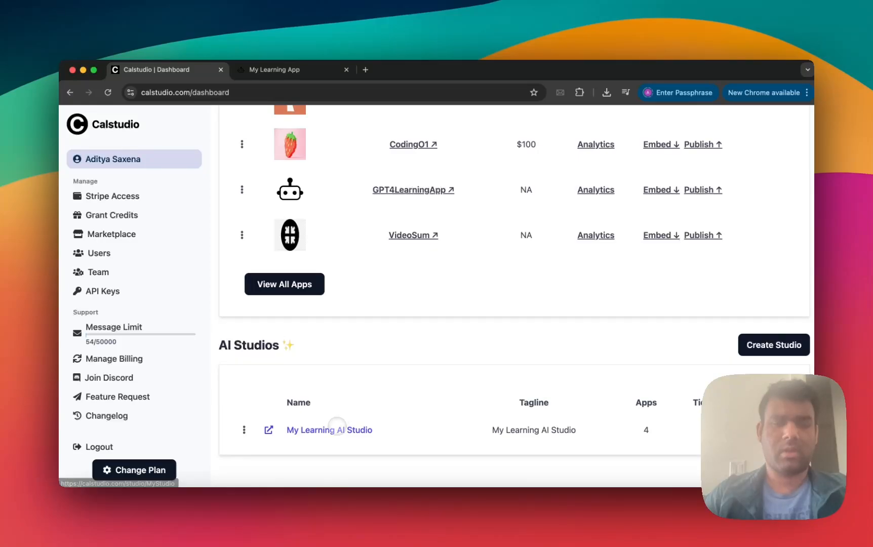
{"action": "left_click", "coordinate": [332, 429]}
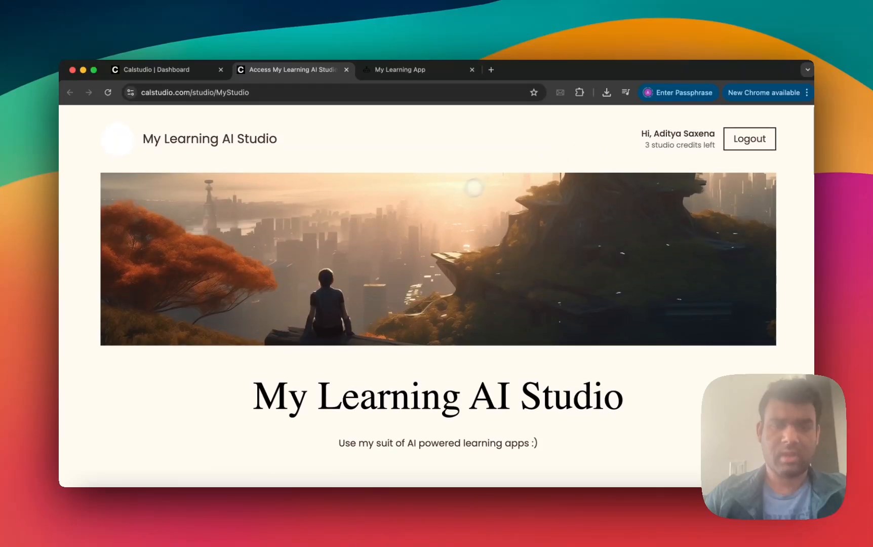
{"action": "scroll", "coordinate": [474, 188], "scroll_direction": "down", "scroll_amount": 4}
{"action": "right_click", "coordinate": [456, 195]}
{"action": "left_click", "coordinate": [384, 245]}
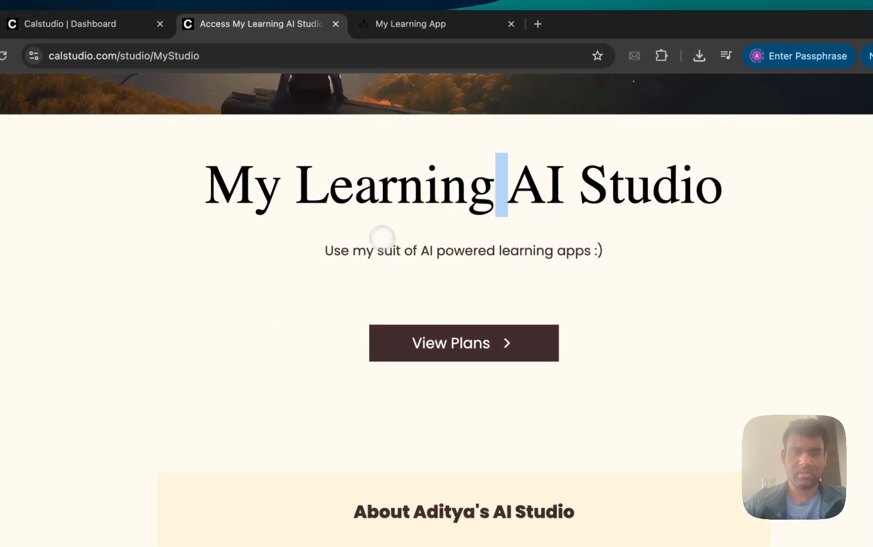
{"action": "scroll", "coordinate": [377, 270], "scroll_direction": "down", "scroll_amount": 15}
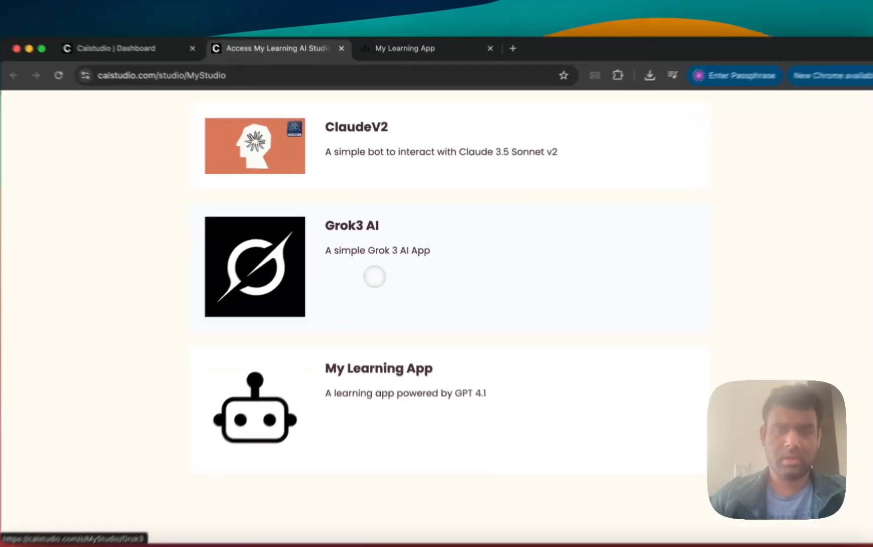
{"action": "scroll", "coordinate": [375, 277], "scroll_direction": "down", "scroll_amount": 10}
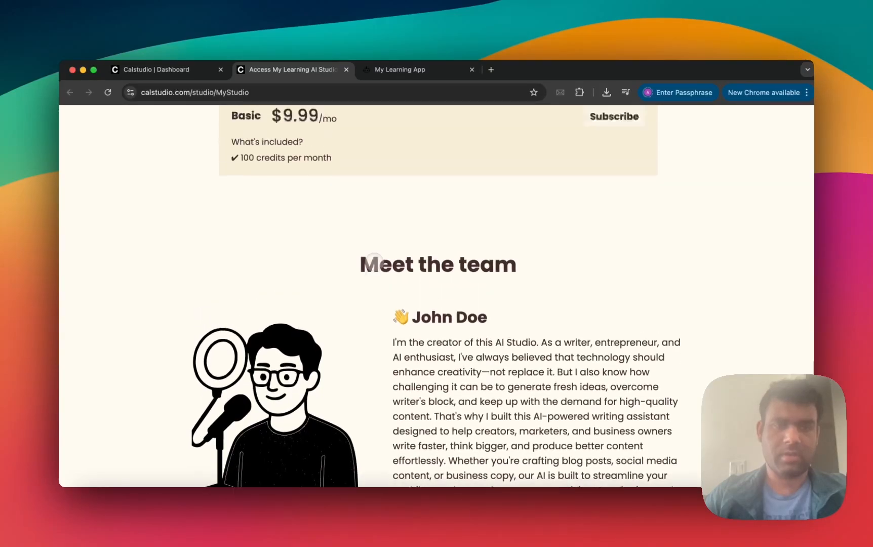
{"action": "scroll", "coordinate": [375, 262], "scroll_direction": "up", "scroll_amount": 3}
{"action": "scroll", "coordinate": [374, 262], "scroll_direction": "up", "scroll_amount": 3}
{"action": "scroll", "coordinate": [224, 187], "scroll_direction": "down", "scroll_amount": 10}
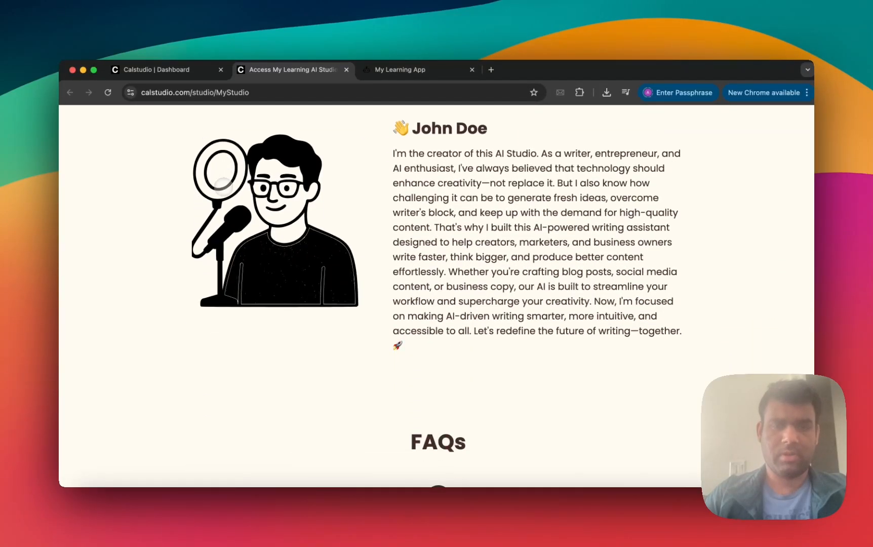
{"action": "scroll", "coordinate": [435, 371], "scroll_direction": "up", "scroll_amount": 12}
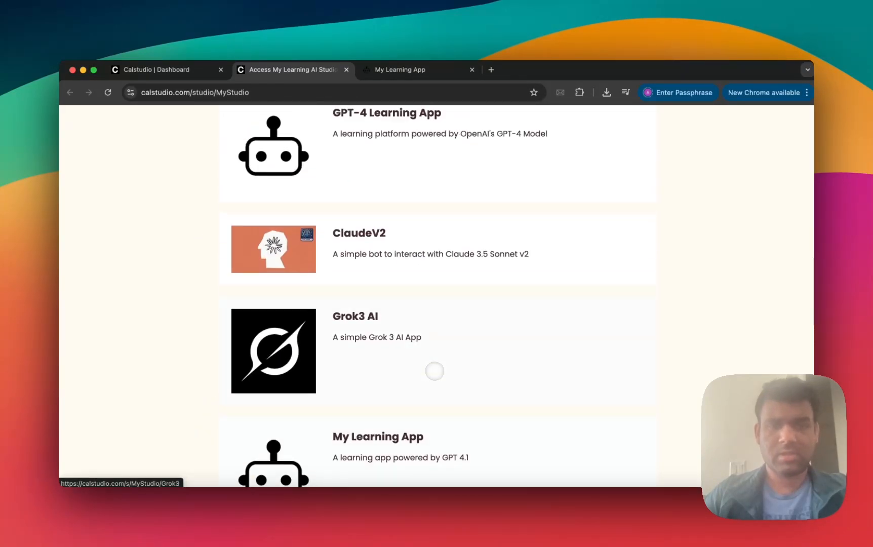
{"action": "scroll", "coordinate": [434, 371], "scroll_direction": "down", "scroll_amount": 3}
{"action": "scroll", "coordinate": [434, 371], "scroll_direction": "up", "scroll_amount": 1}
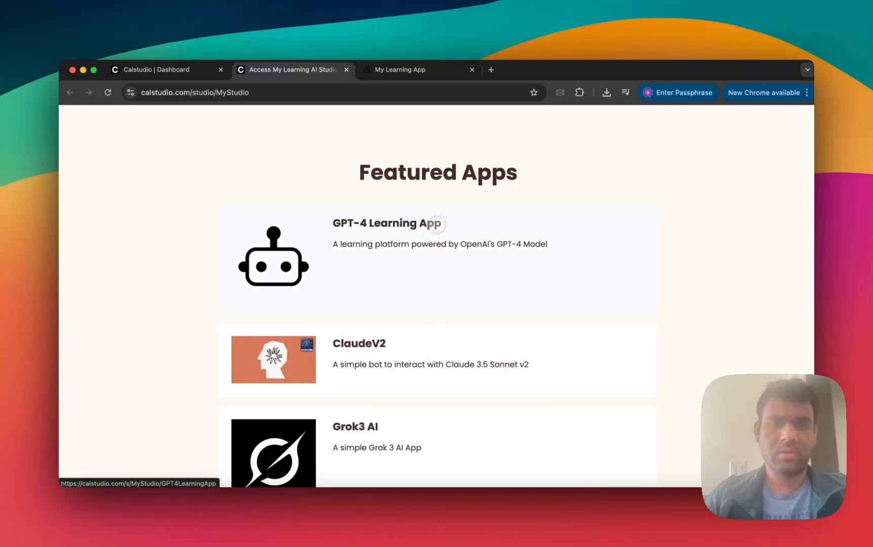
Step: Open the GPT-4 Learning App from the featured apps to check its studio credits, and return to the studio page
{"action": "left_click", "coordinate": [433, 263]}
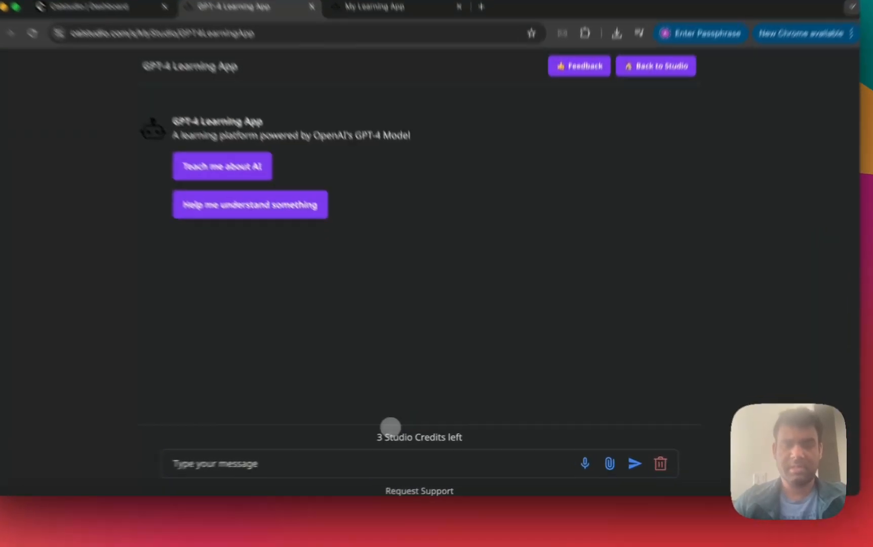
{"action": "left_click_drag", "start_coordinate": [403, 436], "coordinate": [484, 437]}
{"action": "left_click", "coordinate": [485, 437]}
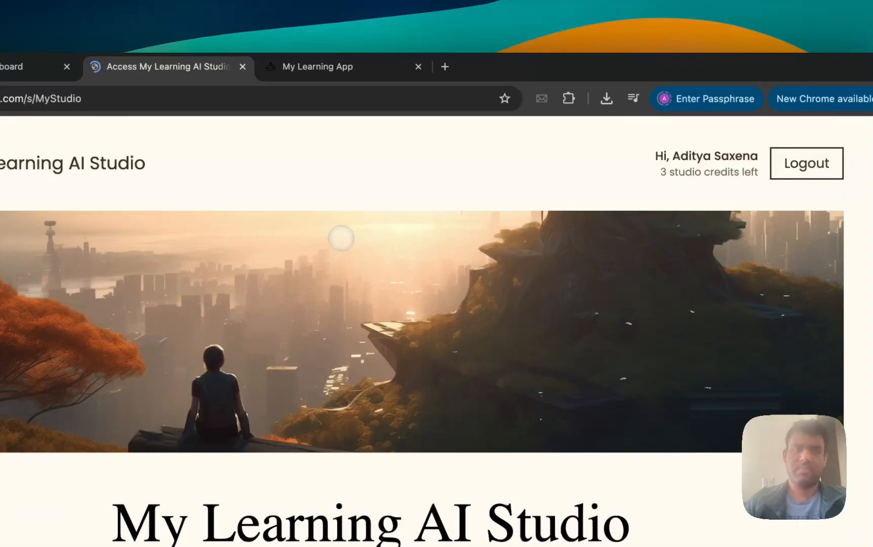
{"action": "scroll", "coordinate": [341, 238], "scroll_direction": "down", "scroll_amount": 10}
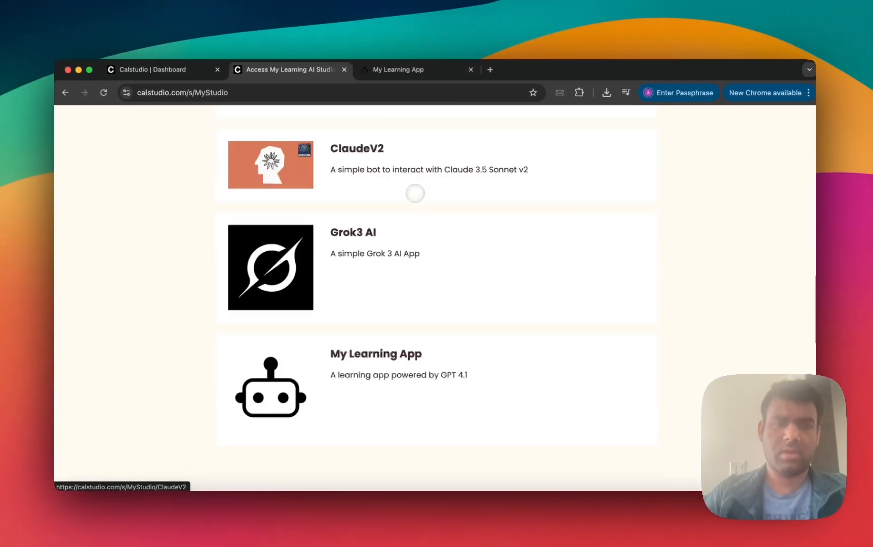
{"action": "scroll", "coordinate": [415, 191], "scroll_direction": "up", "scroll_amount": 10}
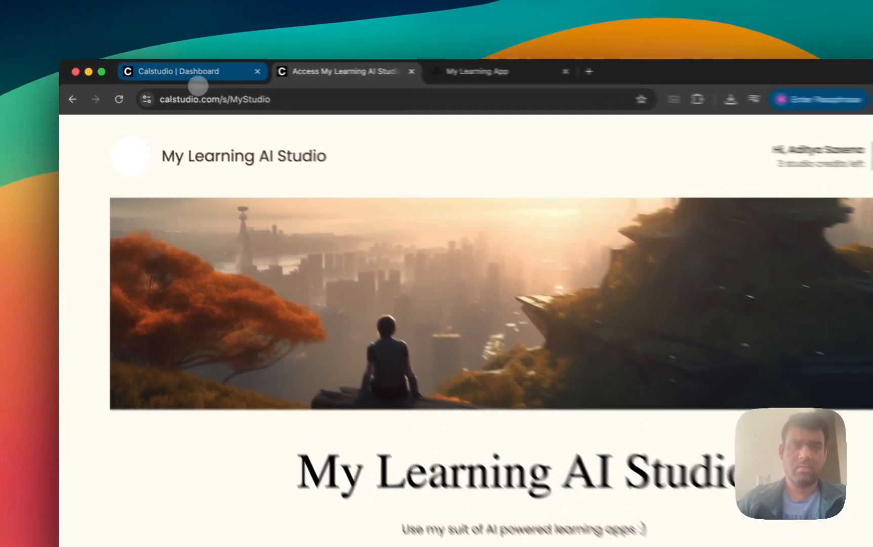
Step: Return to the Calstudio dashboard and examine the options and listing details of My Learning AI Studio
{"action": "left_click", "coordinate": [197, 84]}
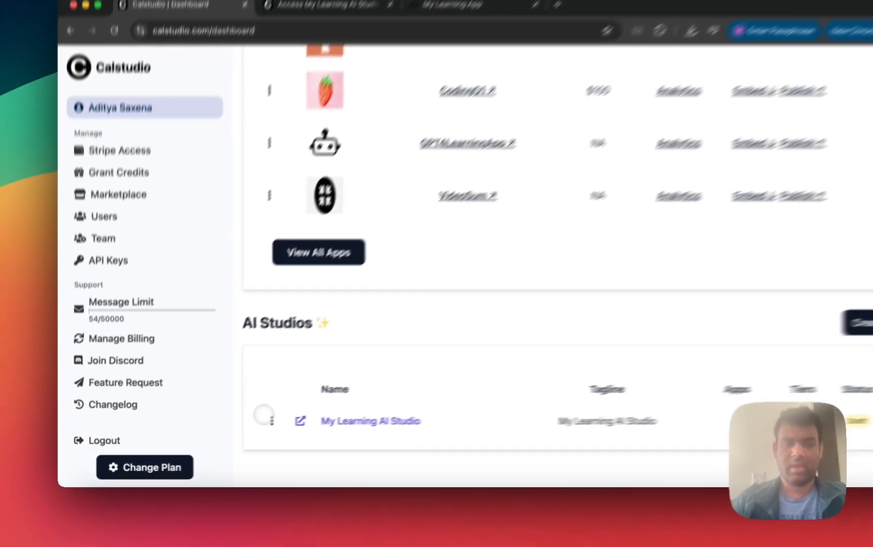
{"action": "left_click", "coordinate": [243, 429]}
{"action": "left_click", "coordinate": [248, 411]}
{"action": "scroll", "coordinate": [247, 390], "scroll_direction": "down", "scroll_amount": 2}
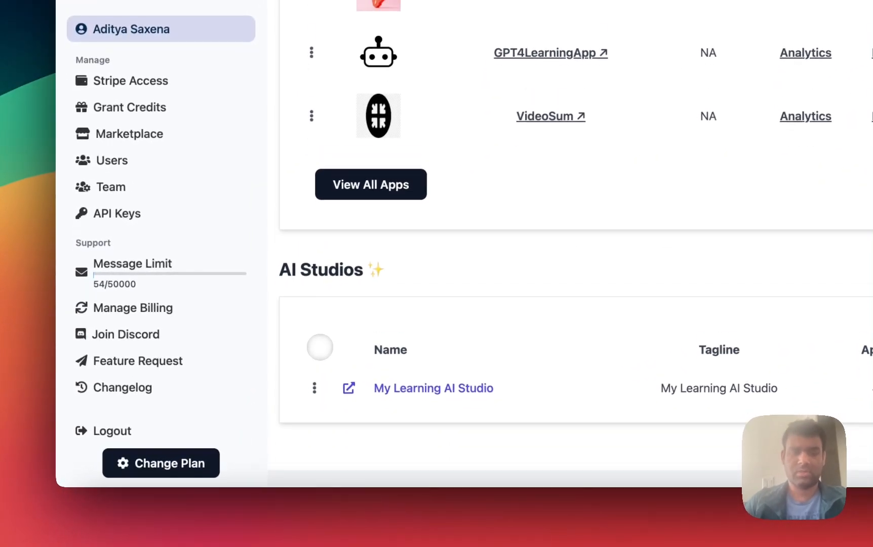
{"action": "scroll", "coordinate": [353, 297], "scroll_direction": "down", "scroll_amount": 2}
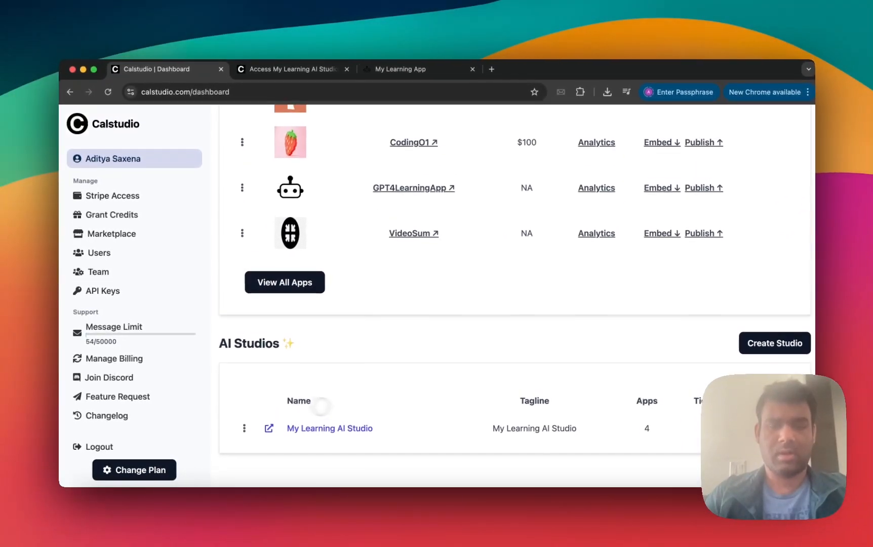
{"action": "scroll", "coordinate": [321, 405], "scroll_direction": "down", "scroll_amount": 2}
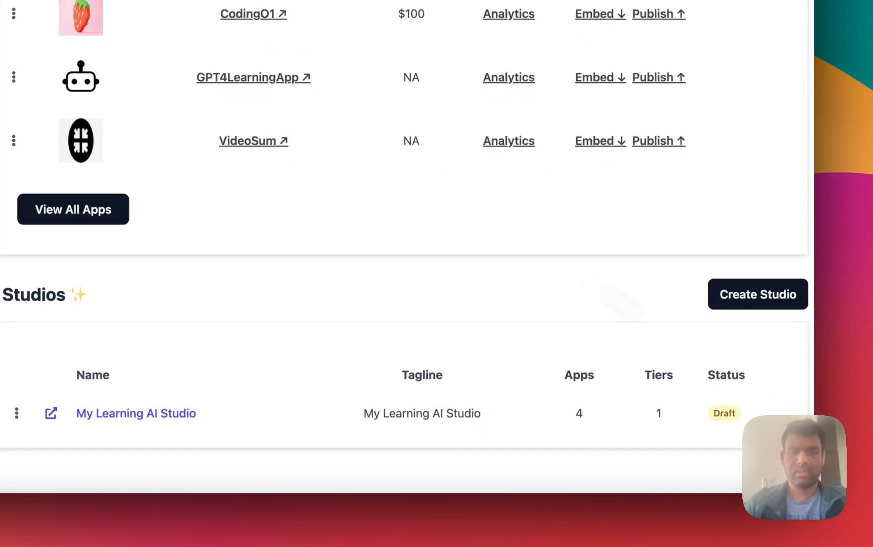
{"action": "scroll", "coordinate": [686, 407], "scroll_direction": "up", "scroll_amount": 15}
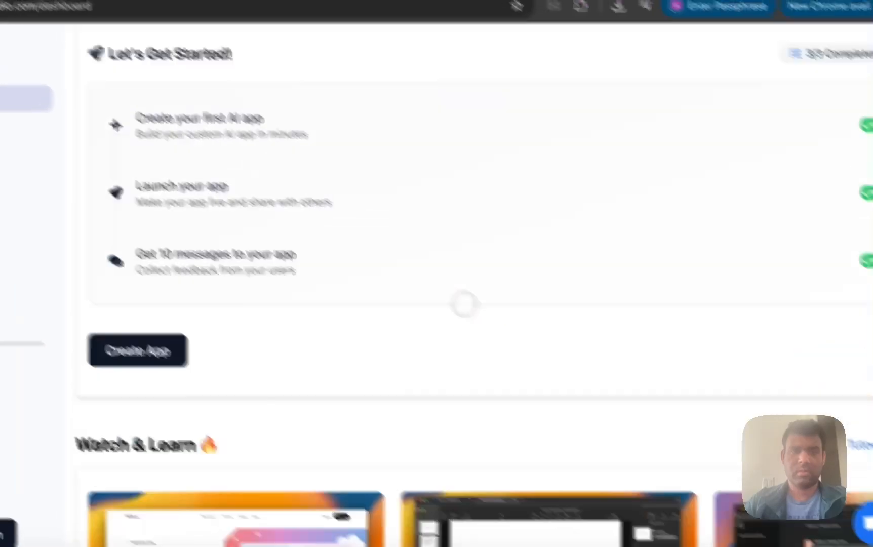